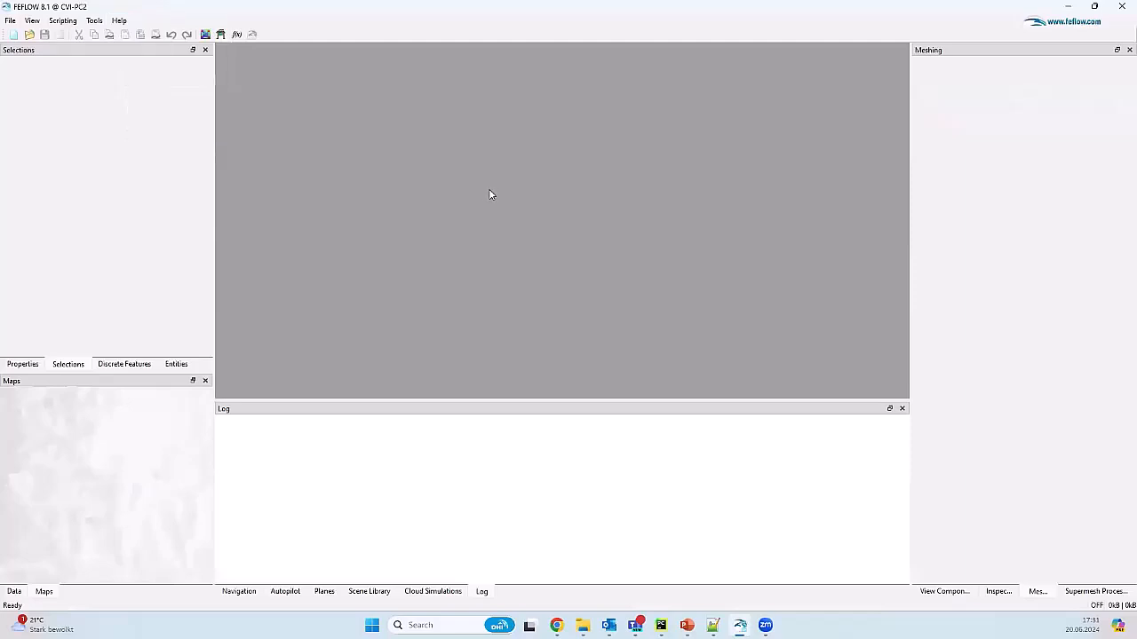
Step: Add ' (3D)' after Bounding box in the Notepad++ outline notes
left_click(583, 625)
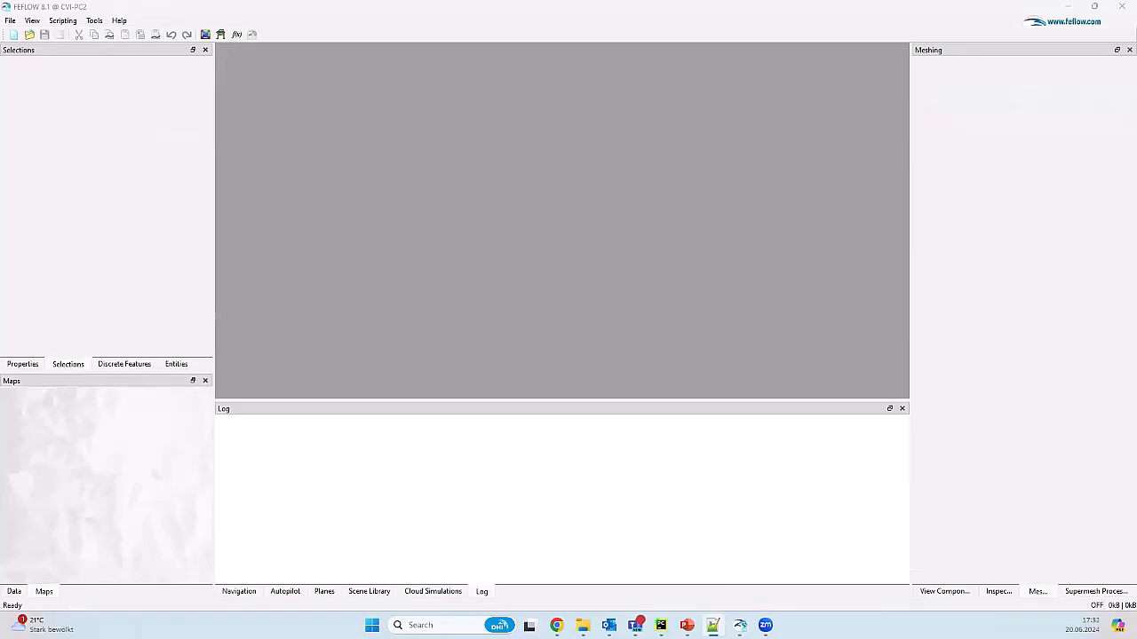
key("alt+Tab")
scroll(509, 295, "up", 4, "ctrl")
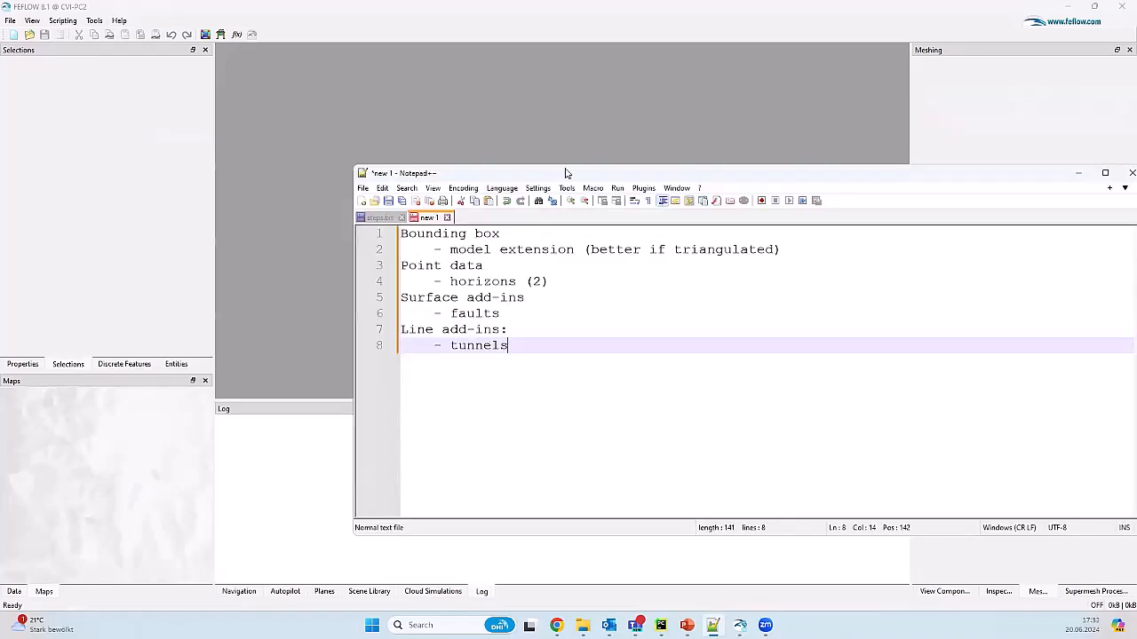
left_click_drag(565, 172, 480, 160)
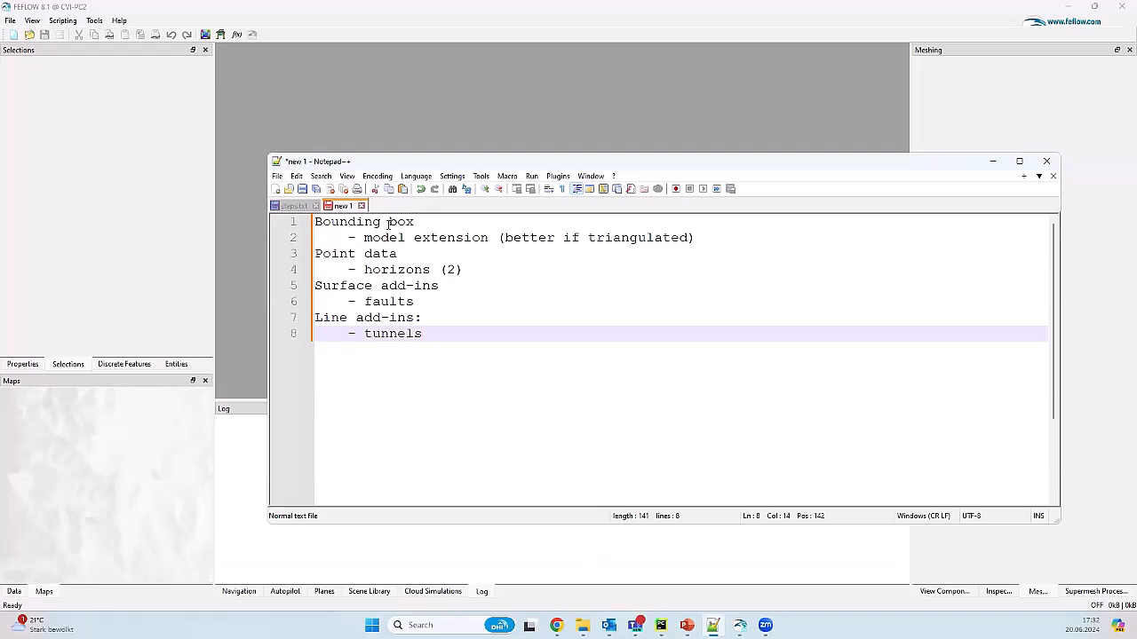
left_click(463, 221)
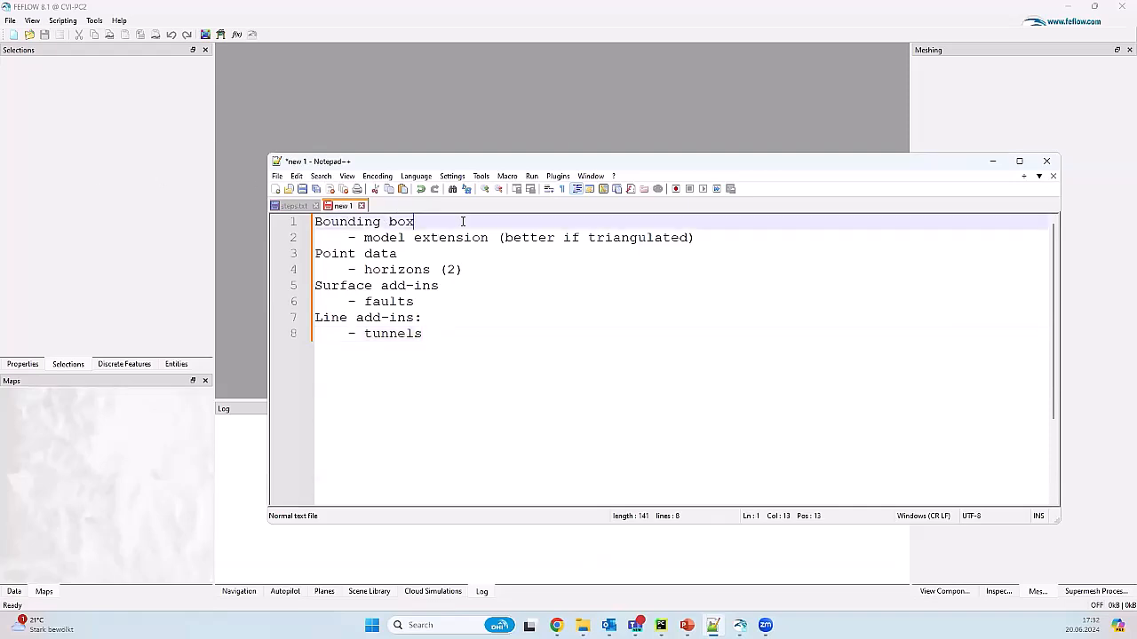
type("(3D)")
Step: Change 'faults' to 'fault(s)' in the notes, then minimize Notepad++
left_click_drag(359, 270, 468, 267)
left_click(498, 279)
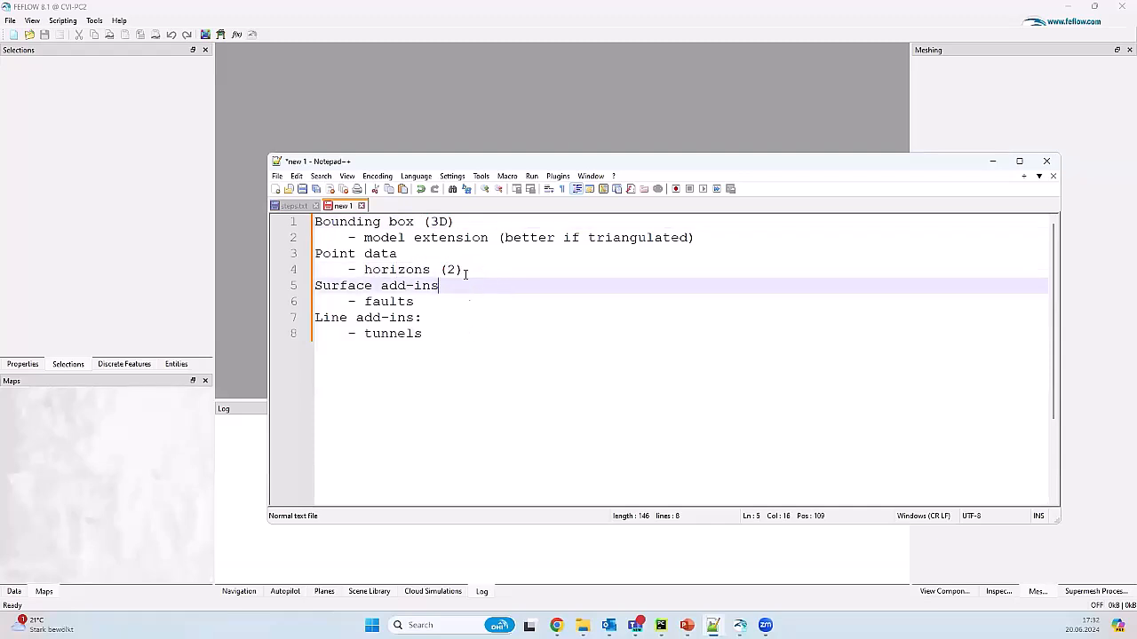
left_click(407, 302)
type("(")
key("Right")
type(")")
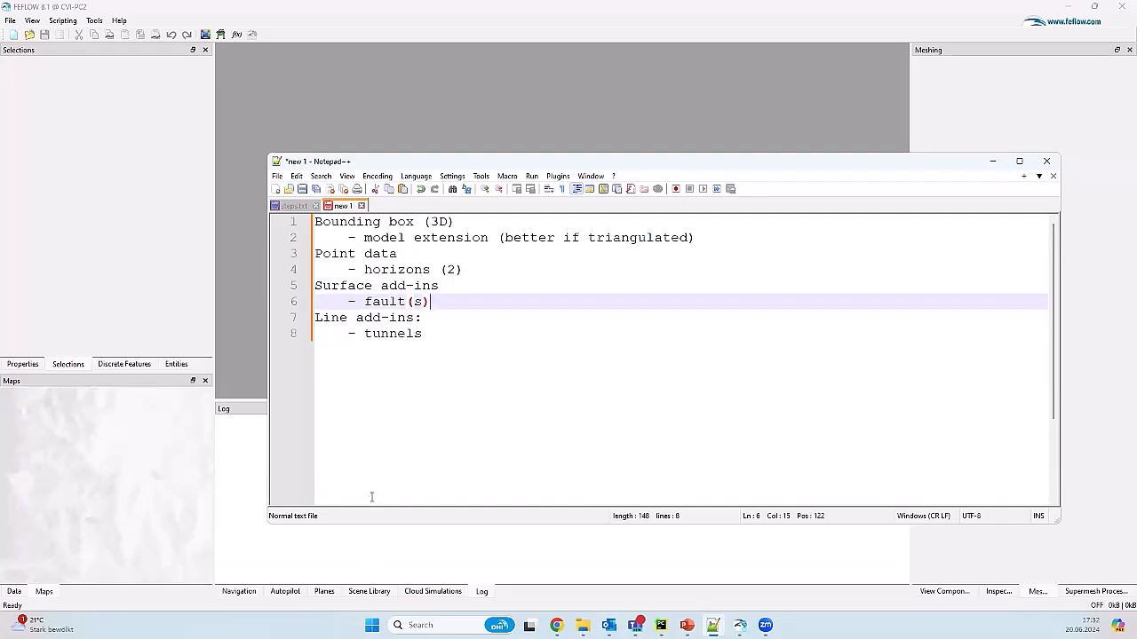
left_click(438, 333)
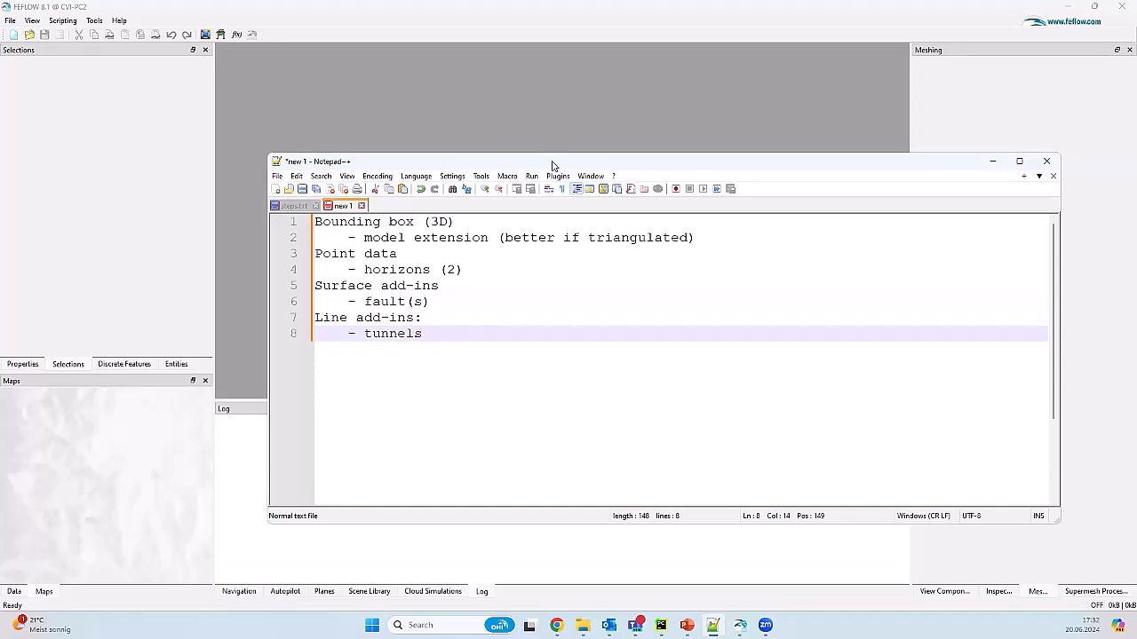
left_click(993, 162)
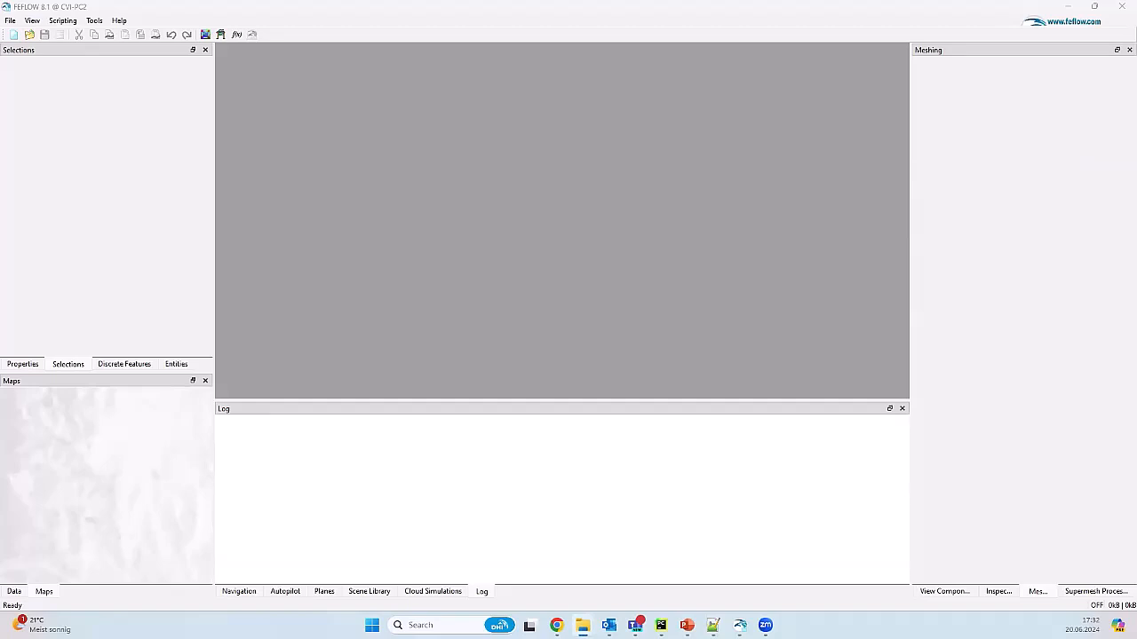
Step: Open elevation_dataset.xls from 15_BuildingGeoManual's import+export folder in the maximized Explorer
left_click_drag(1136, 355, 629, 249)
double_click(630, 249)
left_click(541, 37)
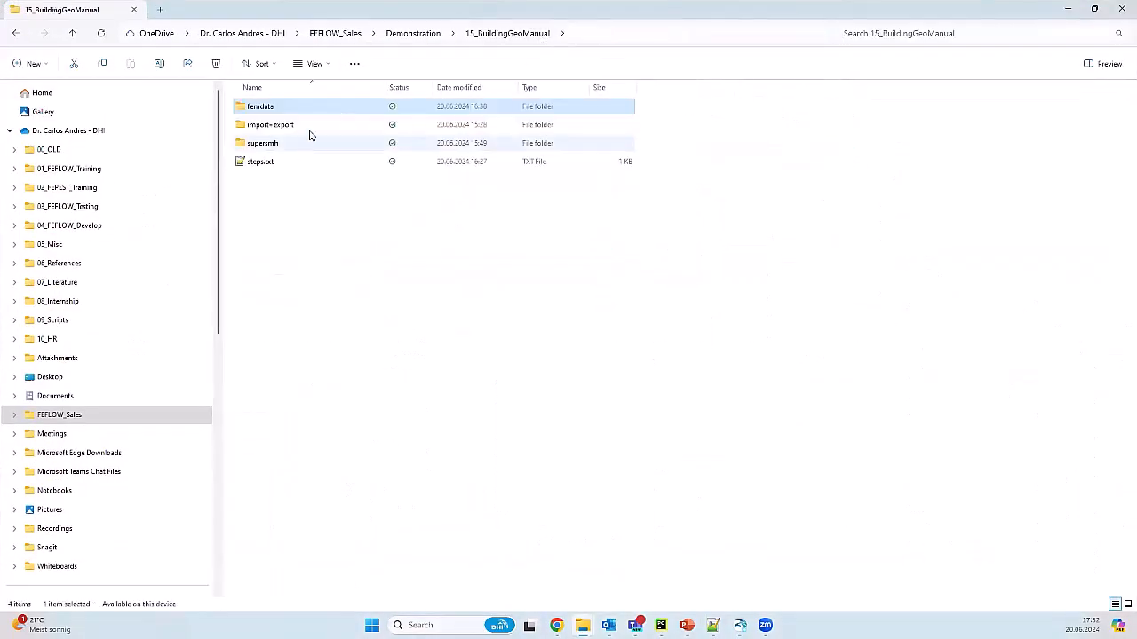
double_click(311, 125)
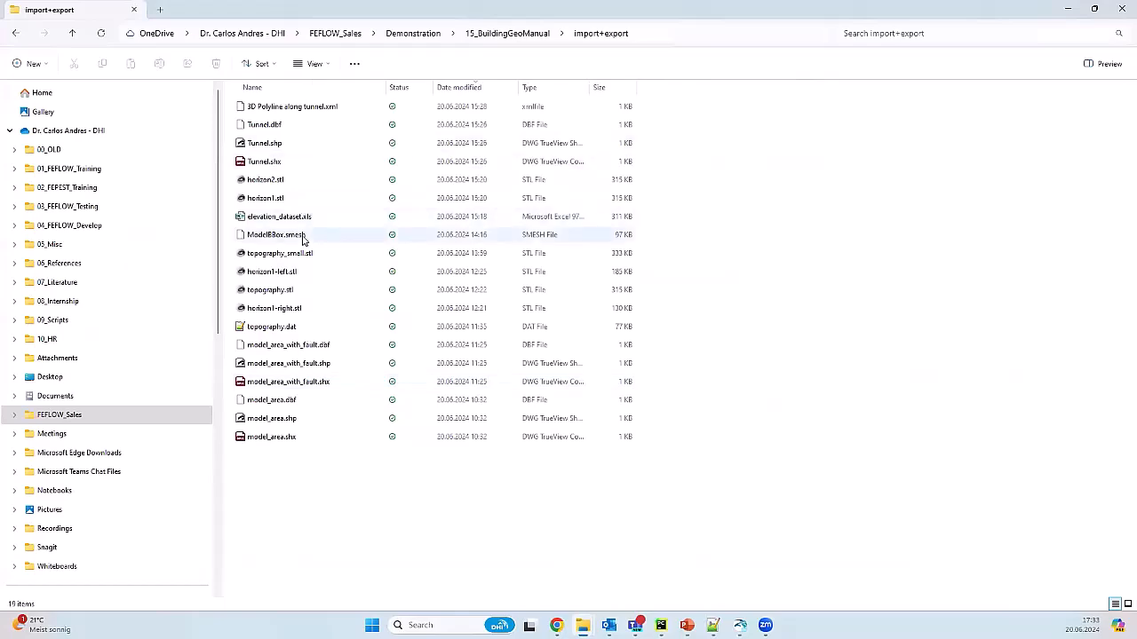
left_click(318, 217)
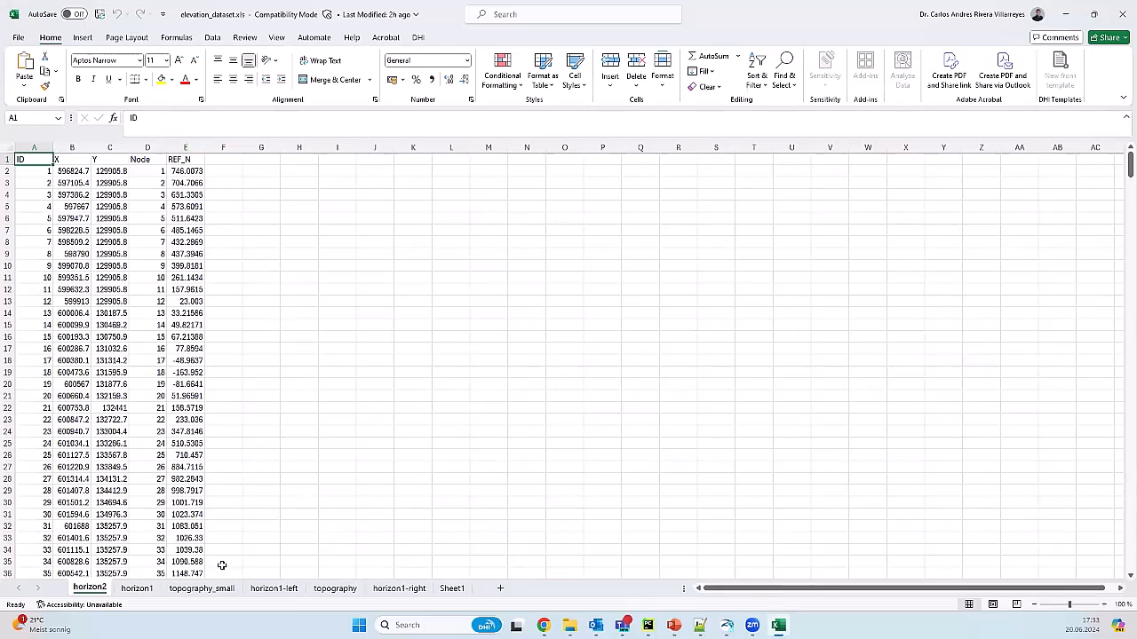
Step: Check horizon1's REF_N column and row 15 X, Y, REF_N values, then view topography_small
left_click(139, 588)
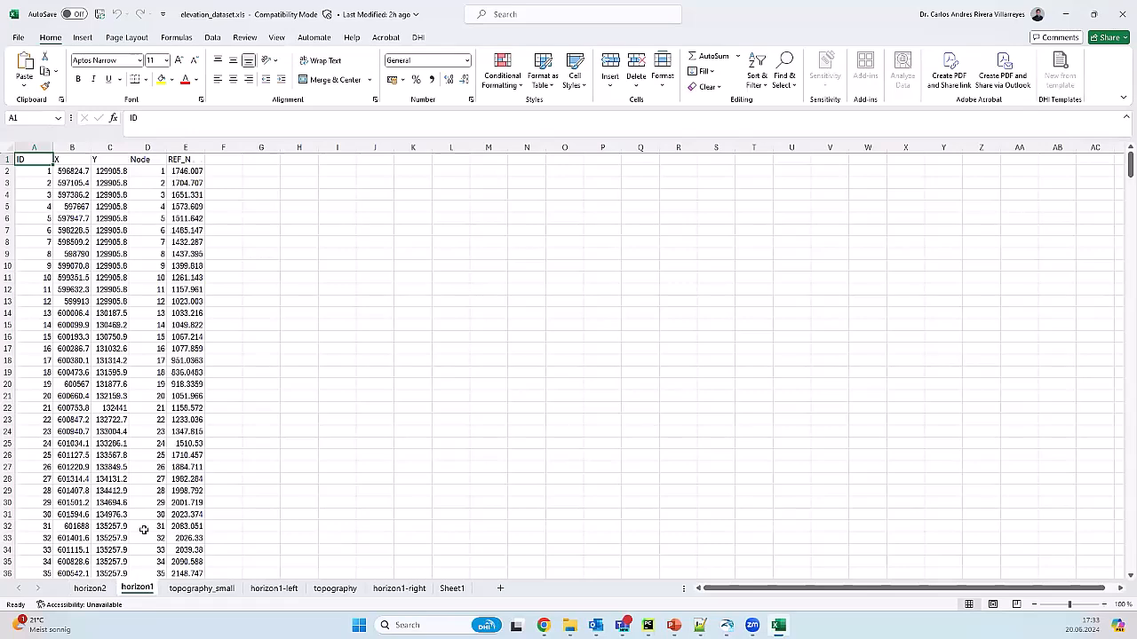
scroll(189, 239, "up", 2, "ctrl")
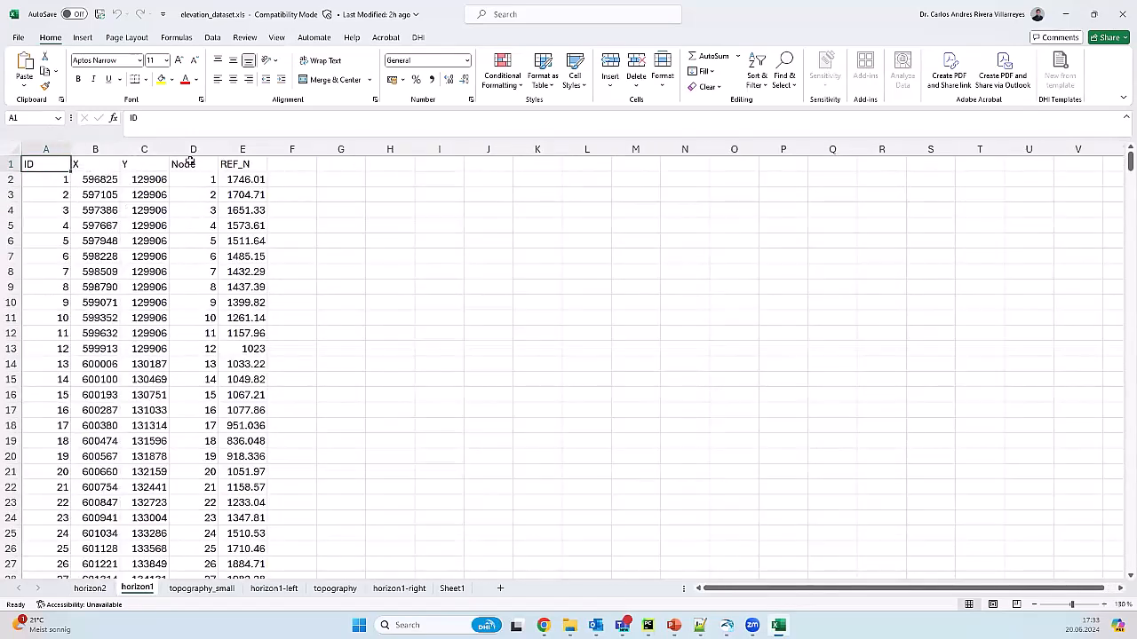
left_click(239, 164)
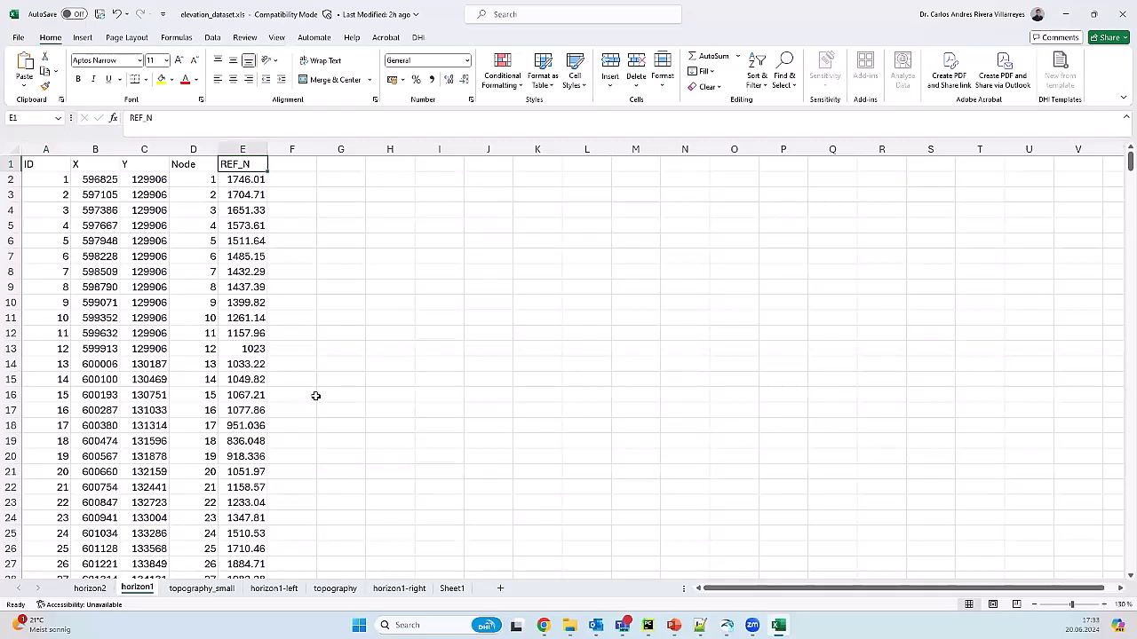
left_click(111, 377)
left_click(162, 378)
left_click(238, 379)
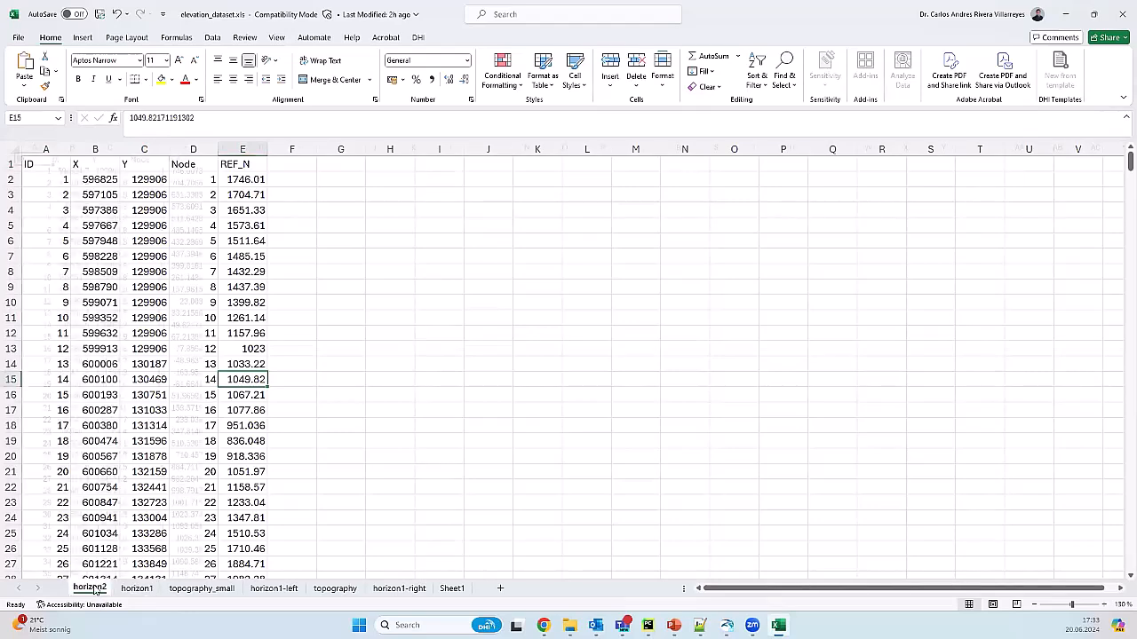
left_click(202, 588)
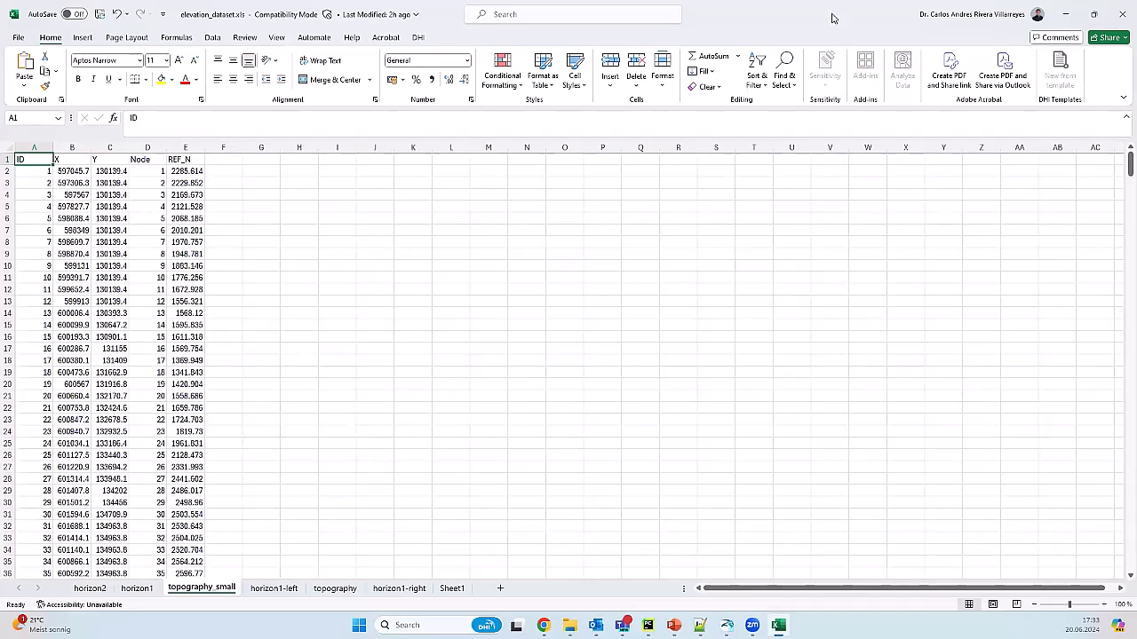
left_click_drag(832, 17, 832, 0)
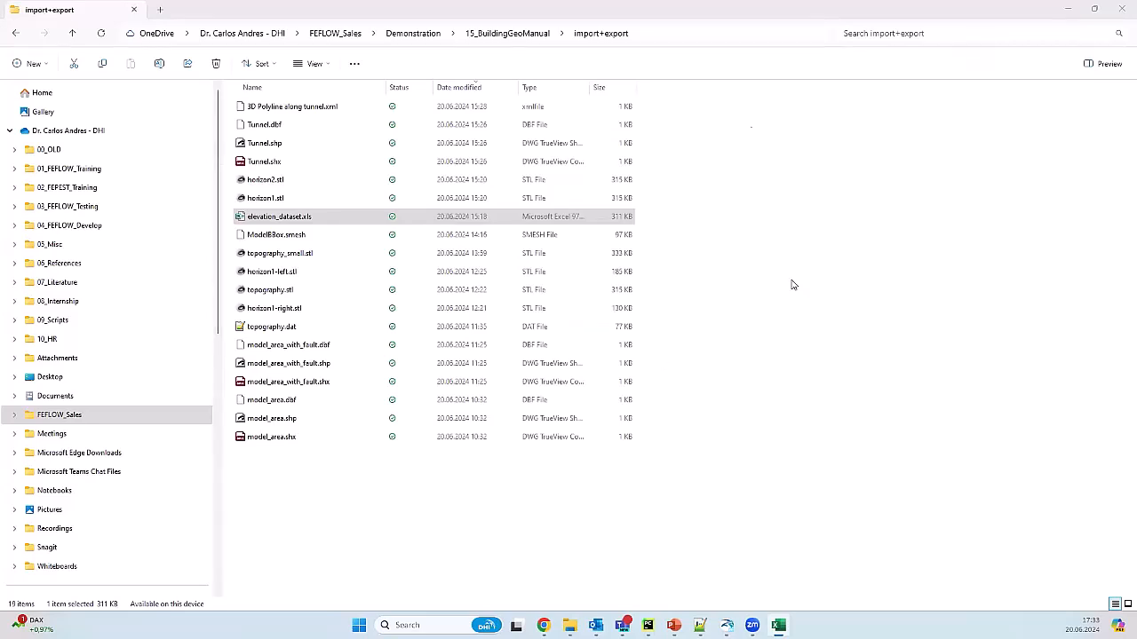
Step: Load model2d_preparation.fem in FEFLOW from the recent FEM problem files list
left_click(723, 5)
left_click_drag(198, 194, 0, 265)
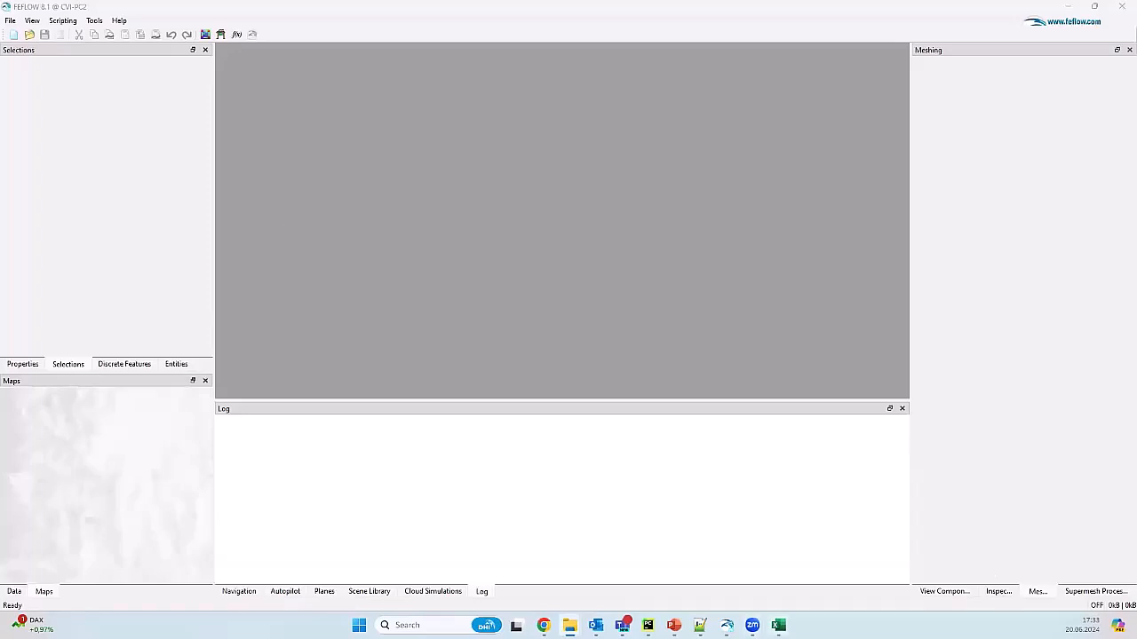
left_click(727, 624)
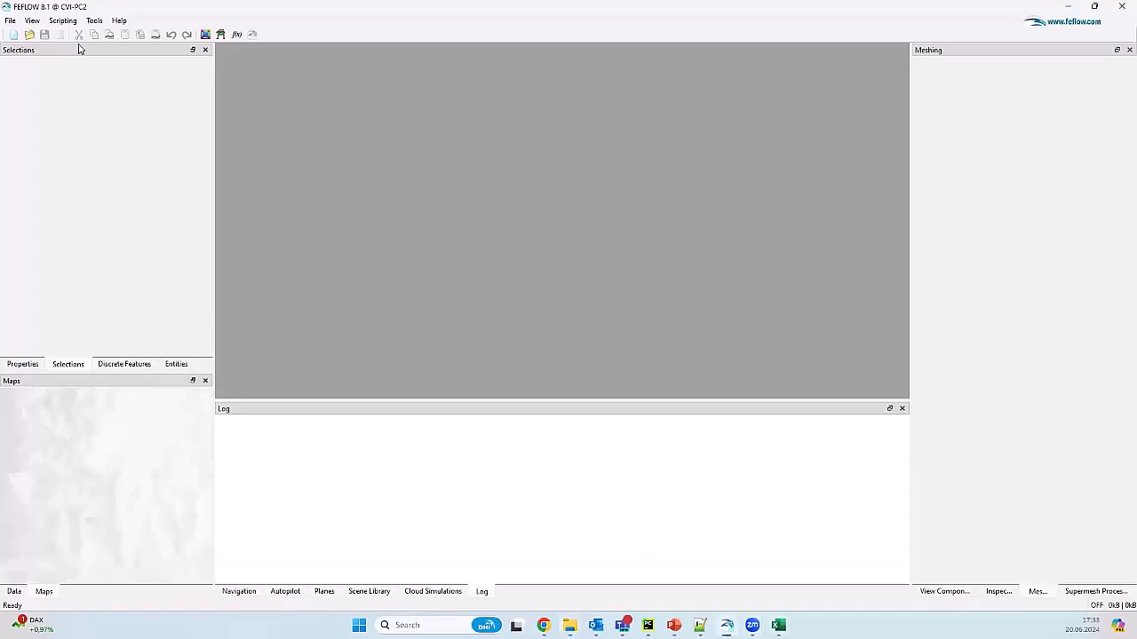
left_click(9, 19)
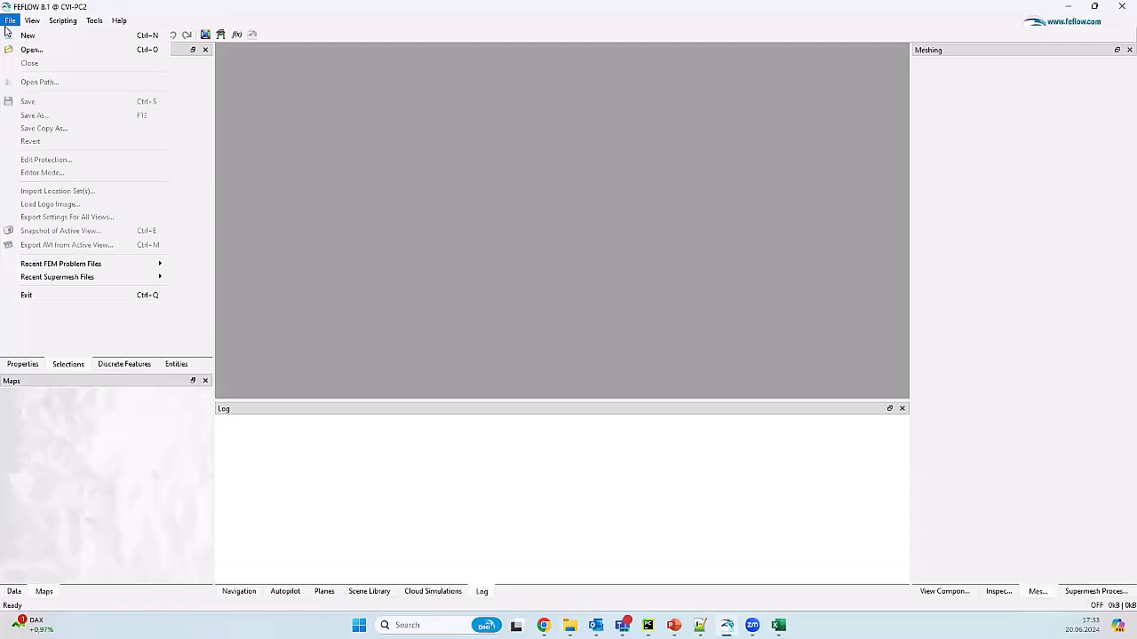
mouse_move(83, 280)
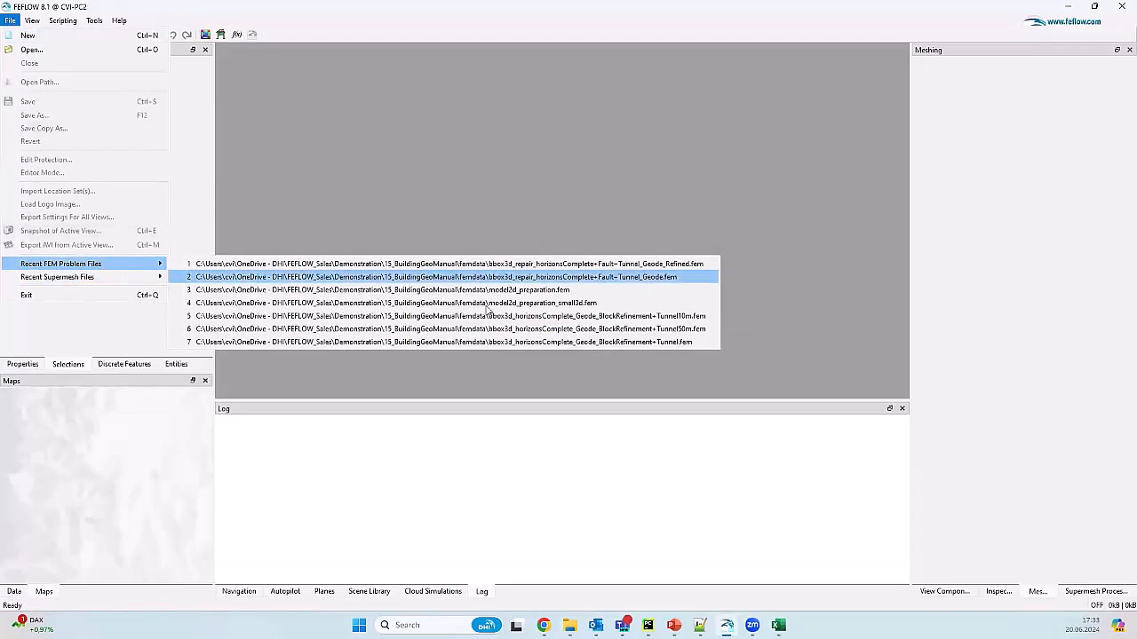
left_click(638, 291)
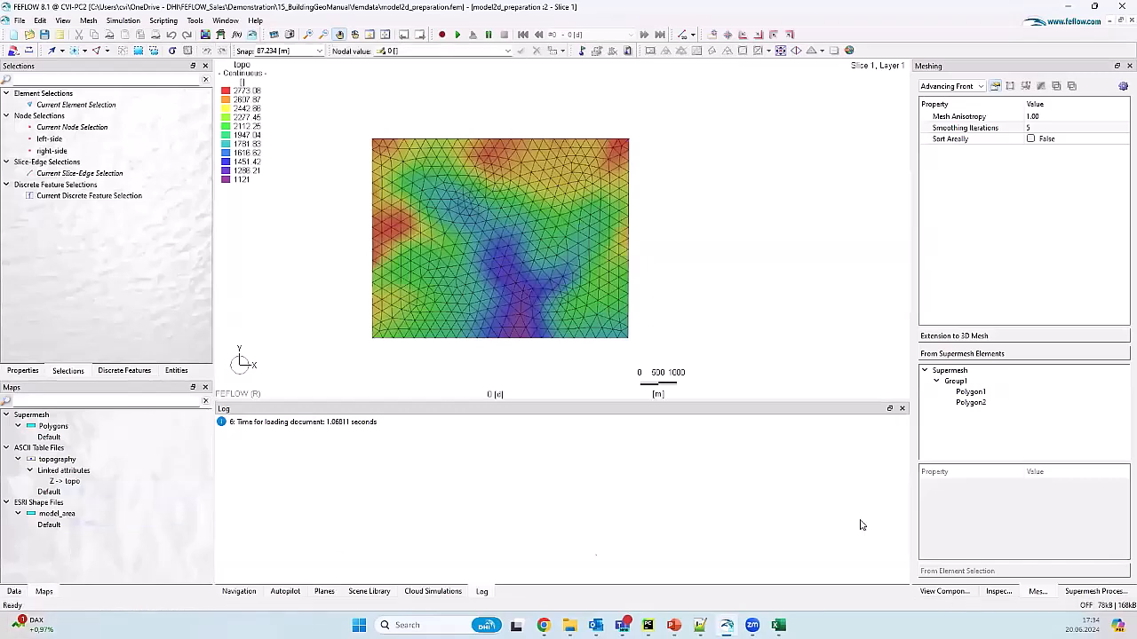
Step: Remove the topo layer from View Components so the mesh appears plain grey
left_click(942, 592)
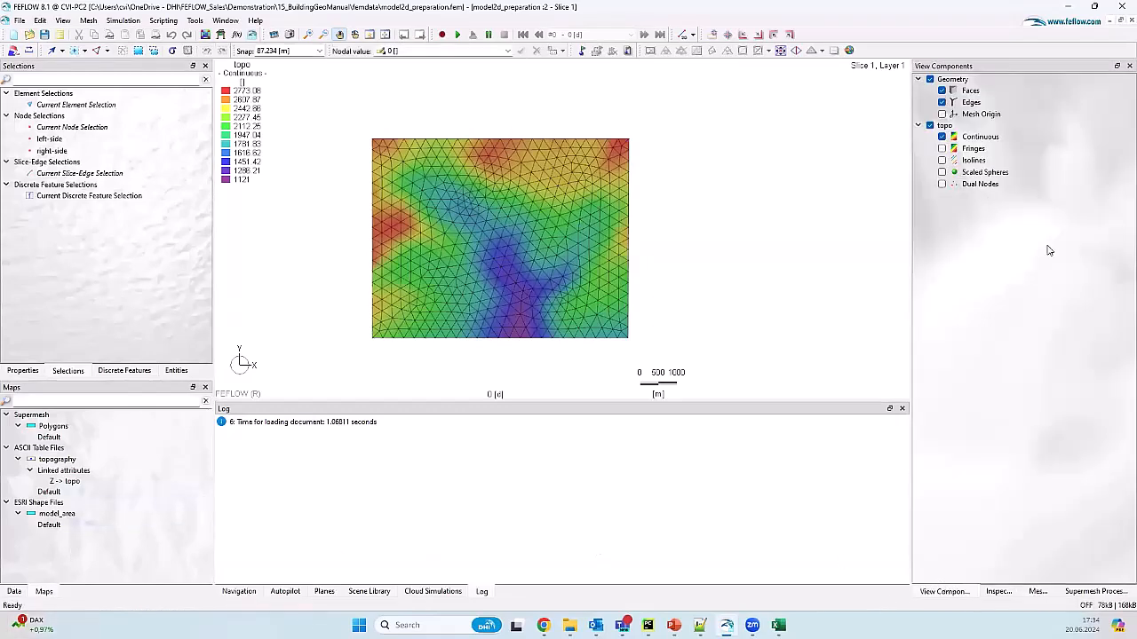
right_click(968, 130)
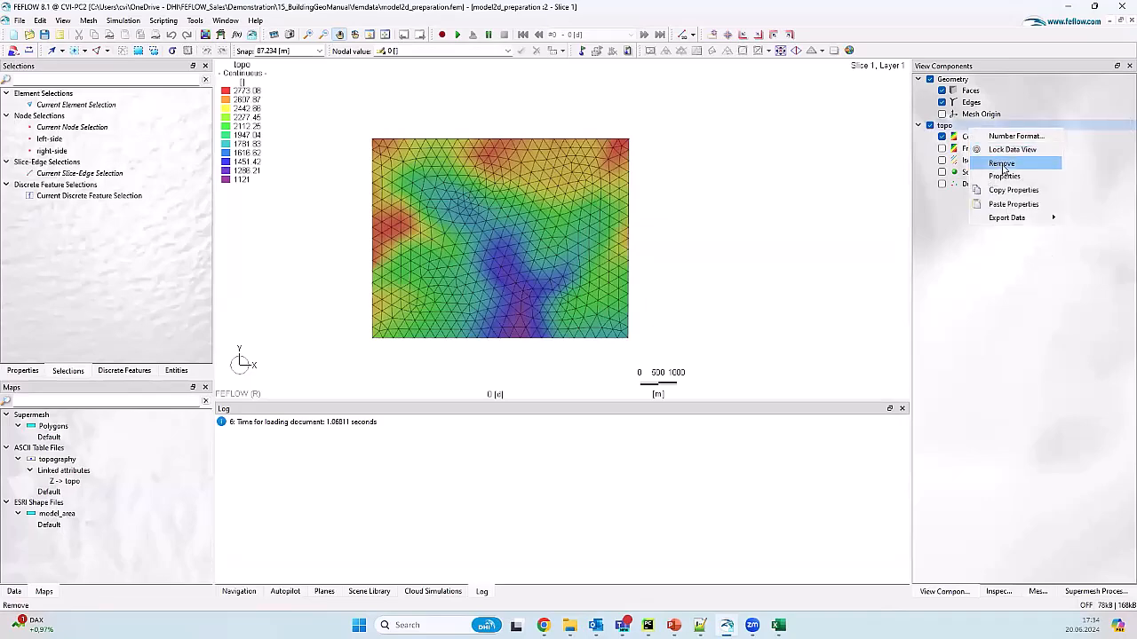
left_click(1001, 169)
key("Return")
left_click_drag(565, 230, 611, 218)
right_click_drag(607, 218, 539, 182)
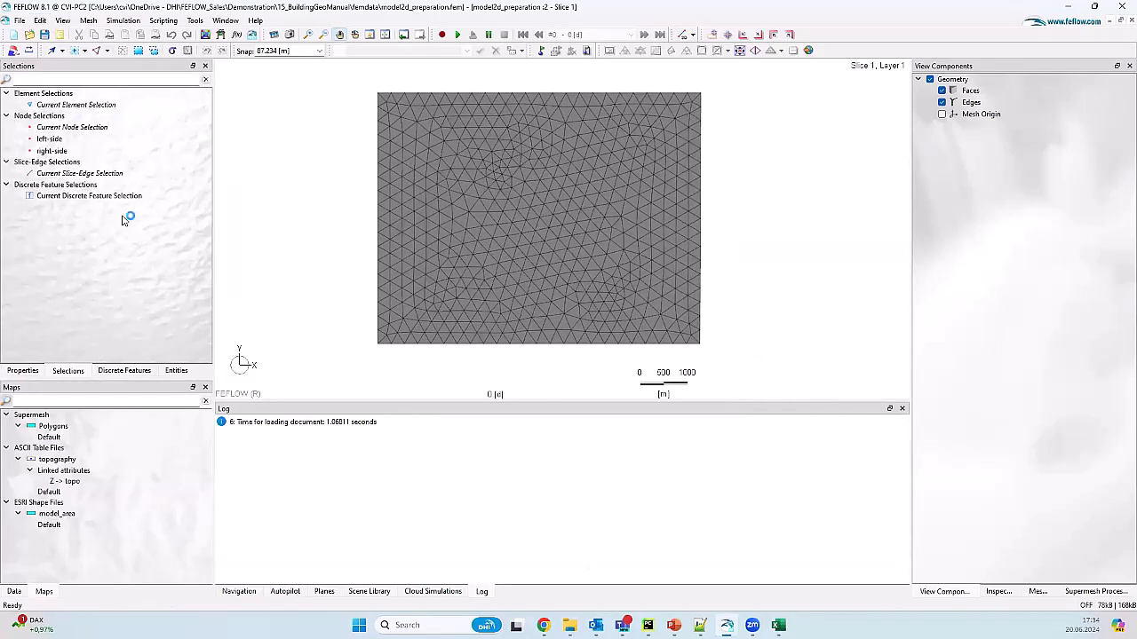
Step: Inspect the topography map table of 2122 X, Y, Z point records, then close it
left_click(187, 371)
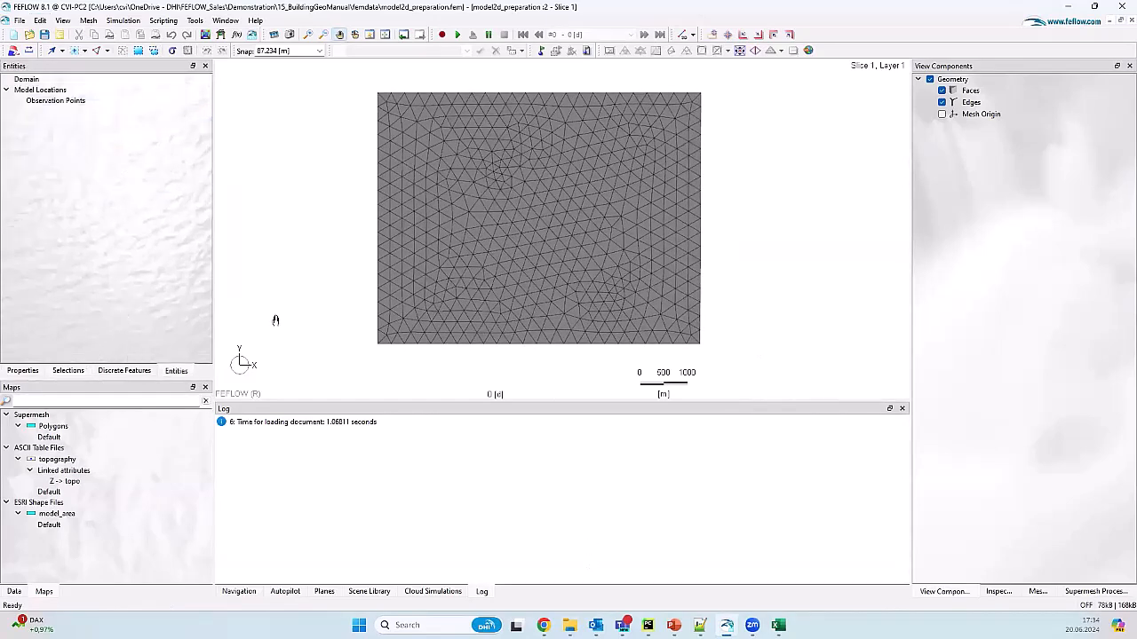
right_click(101, 461)
left_click(177, 377)
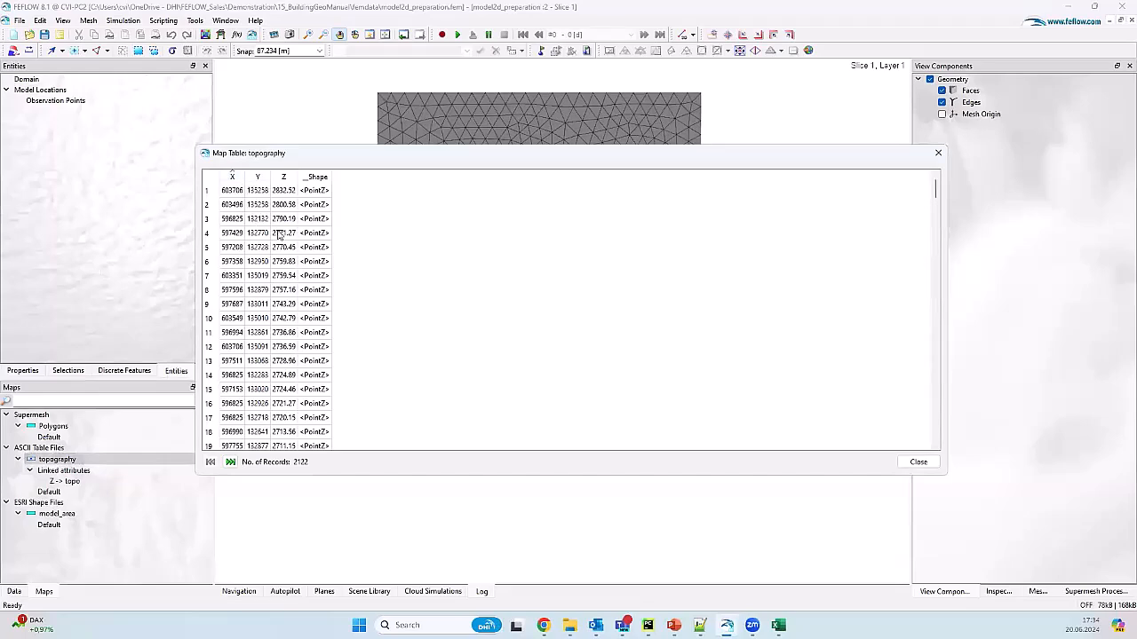
left_click(937, 153)
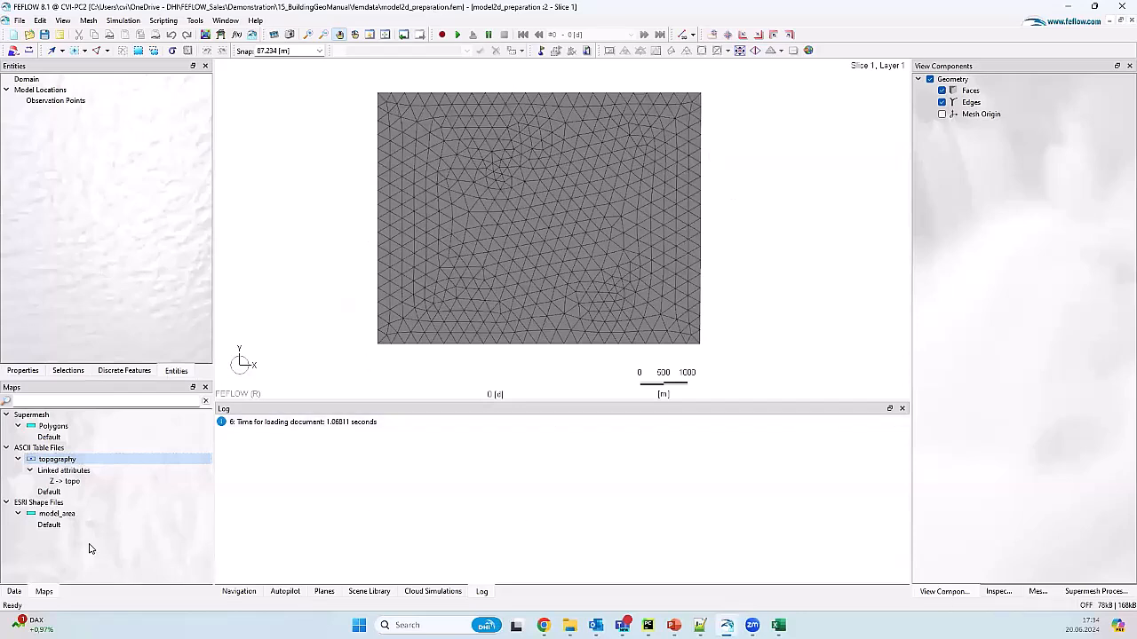
Step: Review the Z -> topo link settings and cancel without changes
right_click(112, 483)
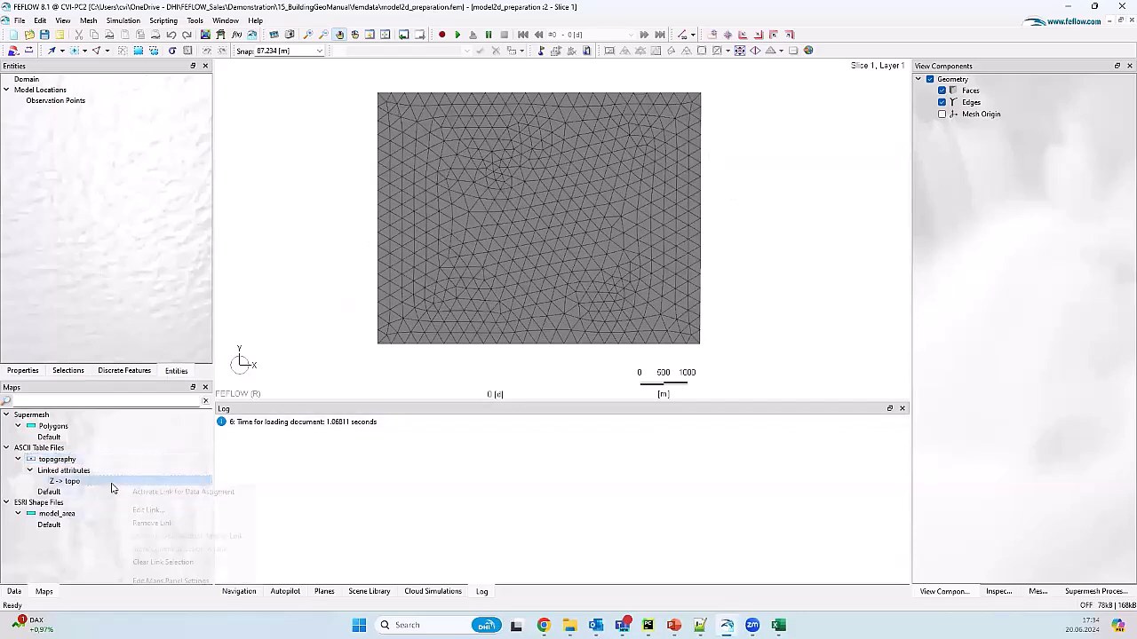
left_click(187, 510)
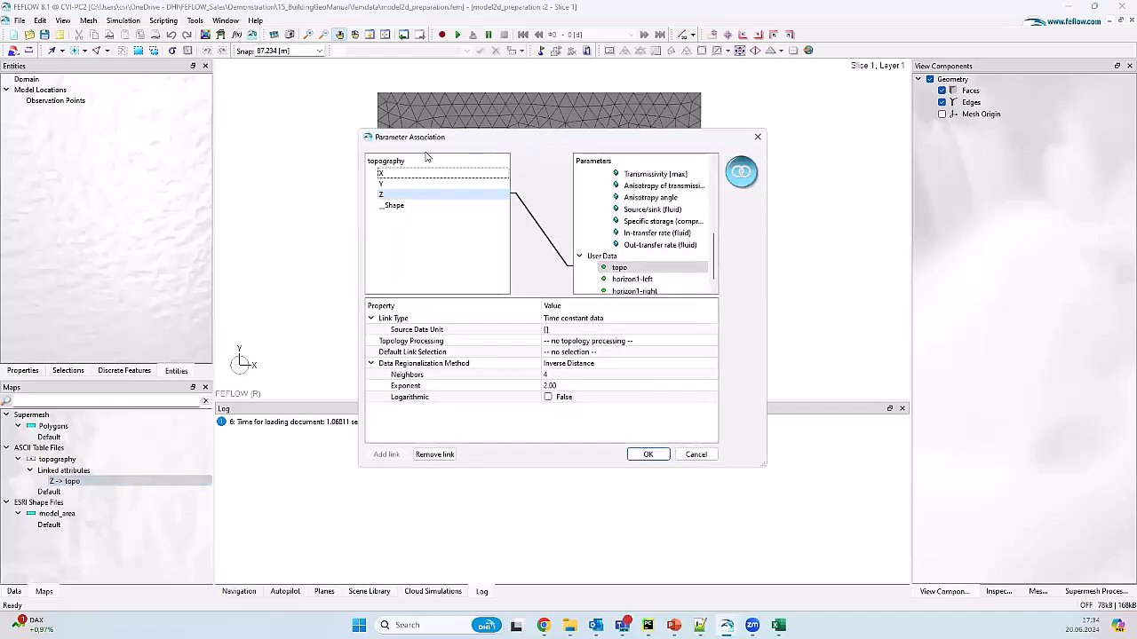
scroll(624, 226, "down", 1)
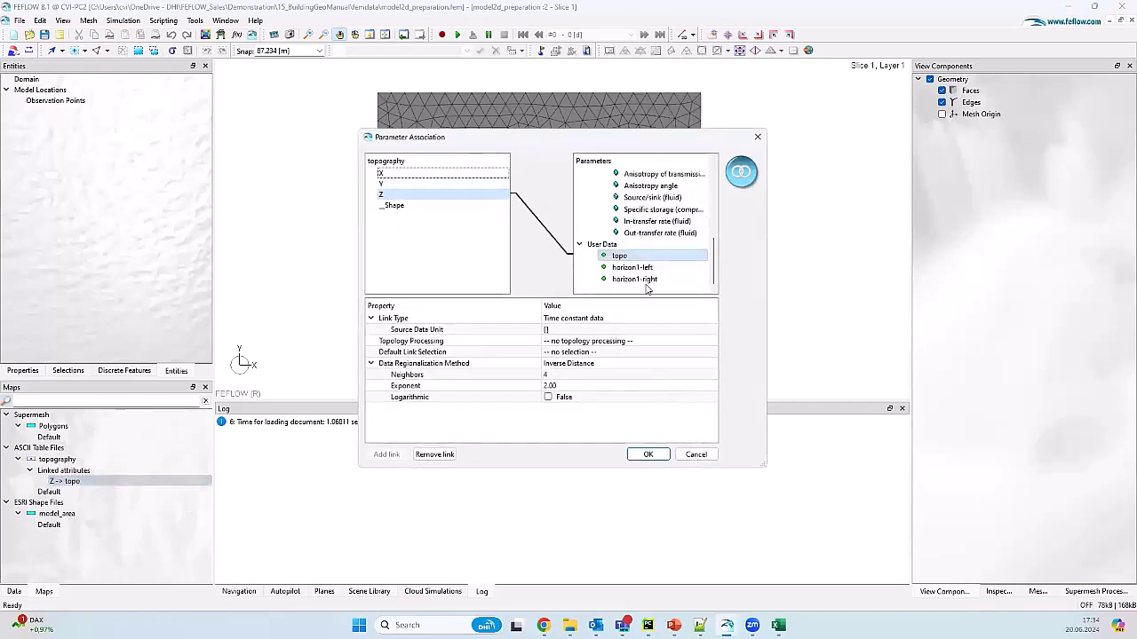
left_click(697, 454)
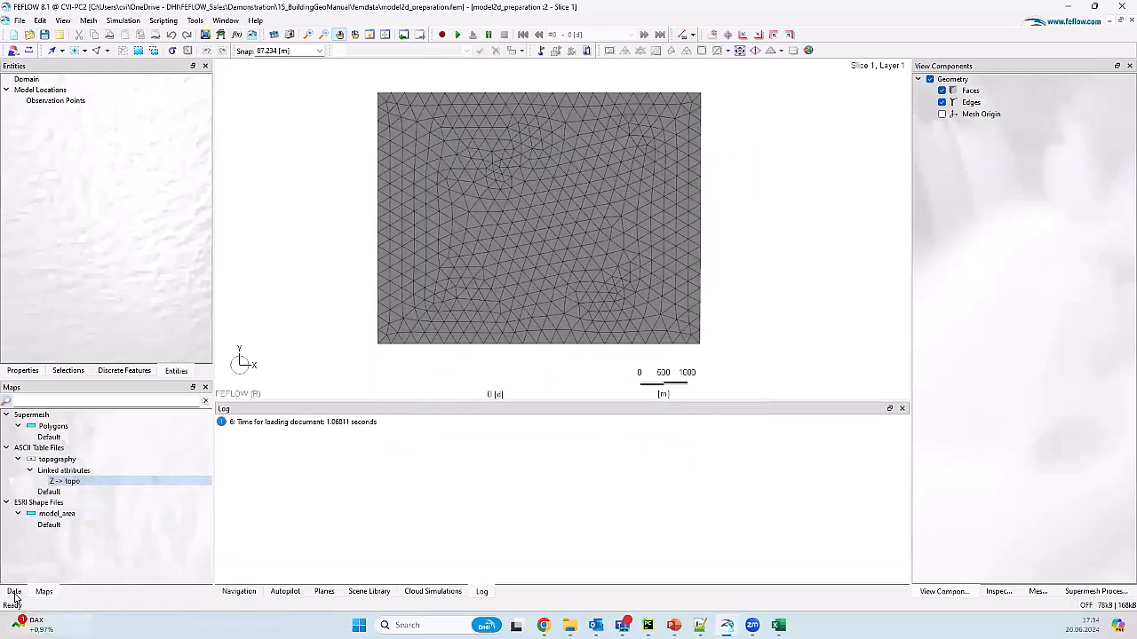
Step: Display User Data topo on the mesh, coloured by elevation from 1121 to 2773 m
left_click(14, 592)
left_click(6, 401)
left_click(6, 411)
left_click(7, 422)
left_click(7, 432)
left_click(7, 432)
left_click(7, 443)
left_click(7, 443)
double_click(56, 465)
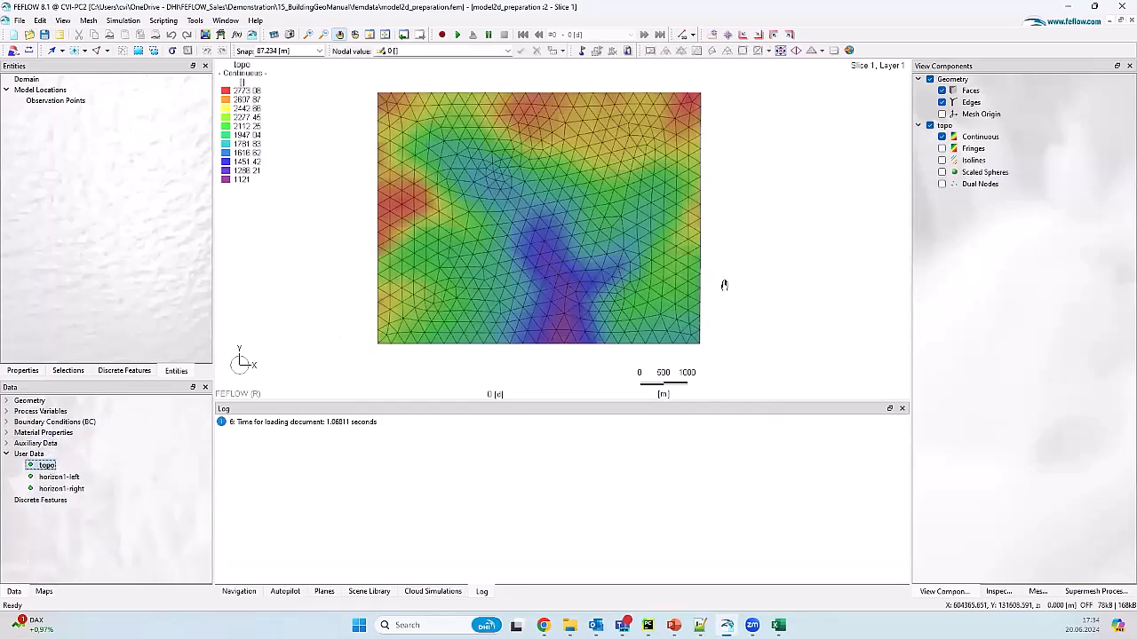
left_click_drag(680, 272, 671, 286)
left_click_drag(622, 176, 626, 157)
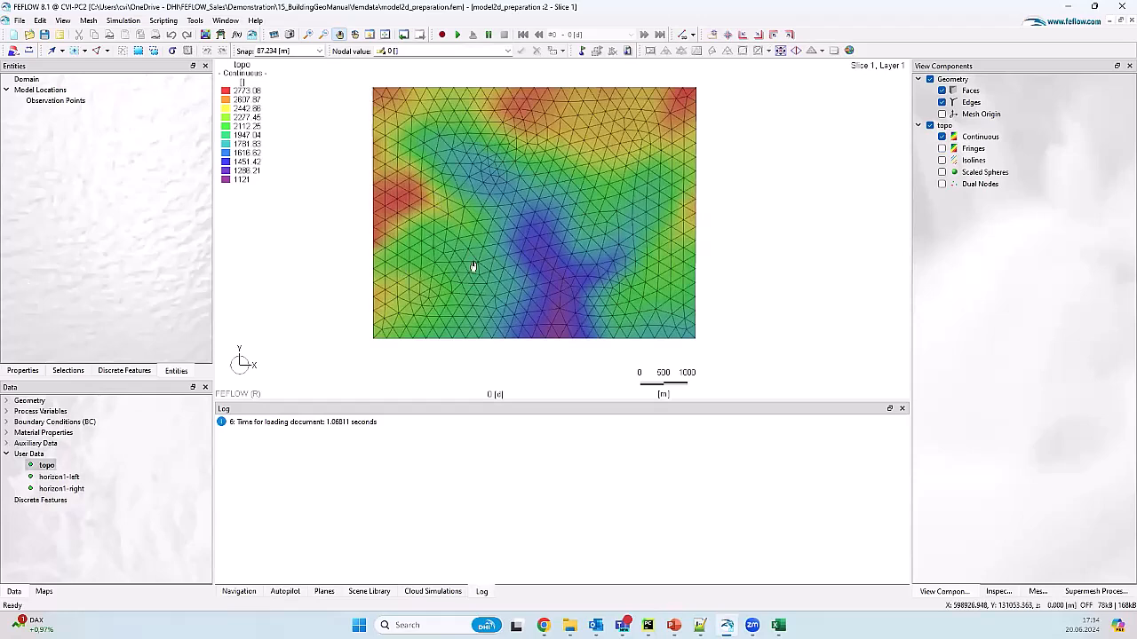
Step: Apply topo elevation points to Slice 1 in the 3D Layer Configuration
left_click(40, 21)
left_click(89, 200)
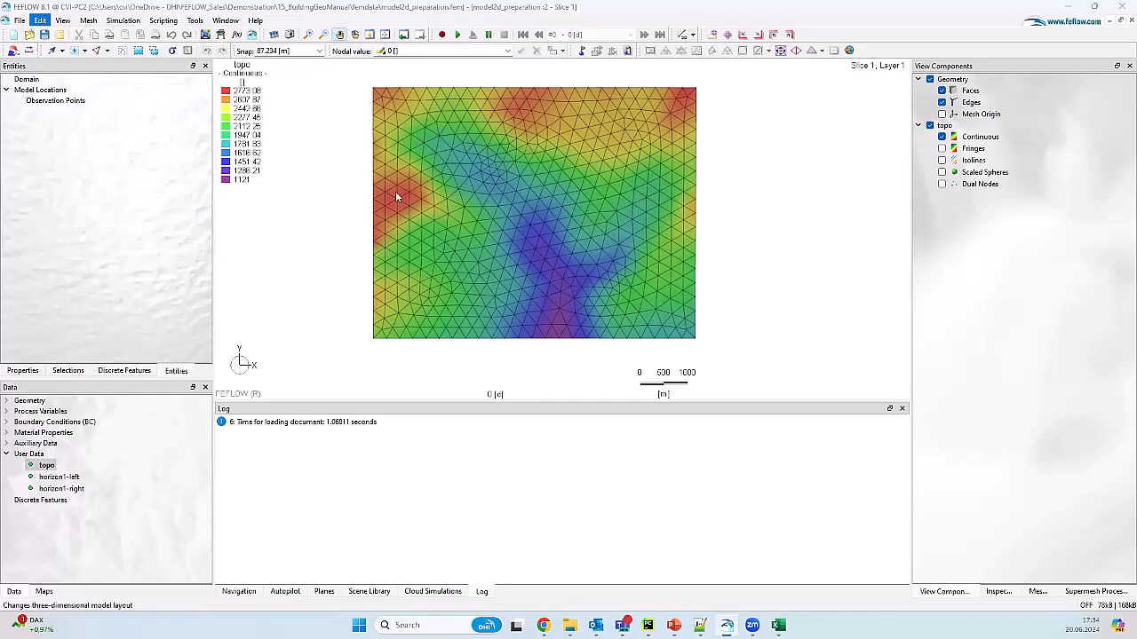
left_click_drag(565, 189, 457, 136)
left_click(356, 203)
left_click(378, 158)
left_click(667, 266)
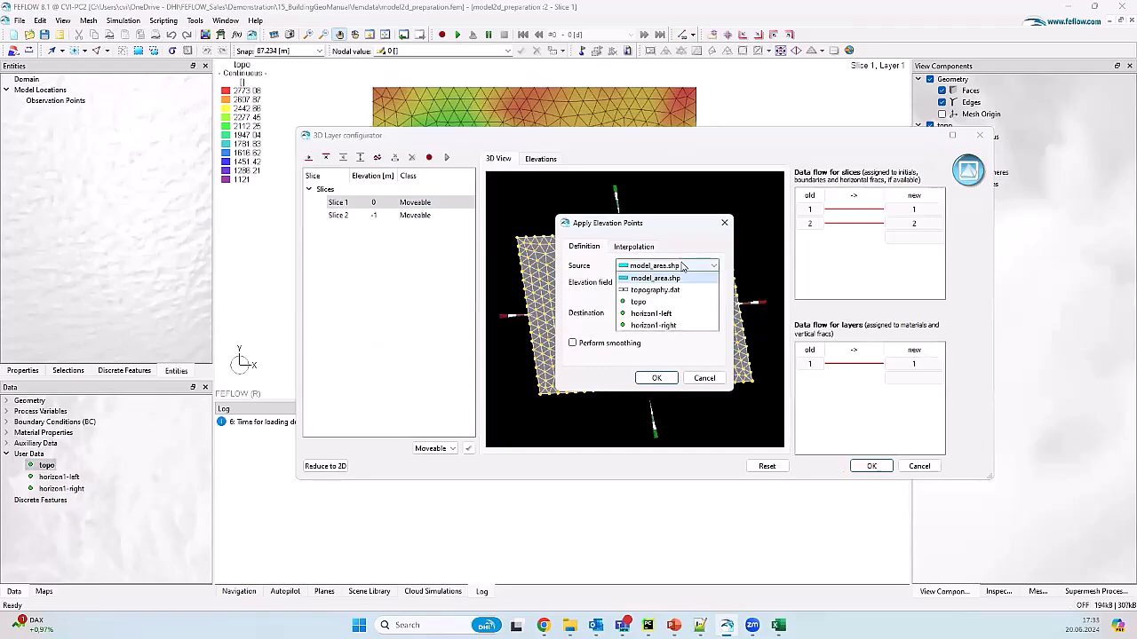
left_click(663, 302)
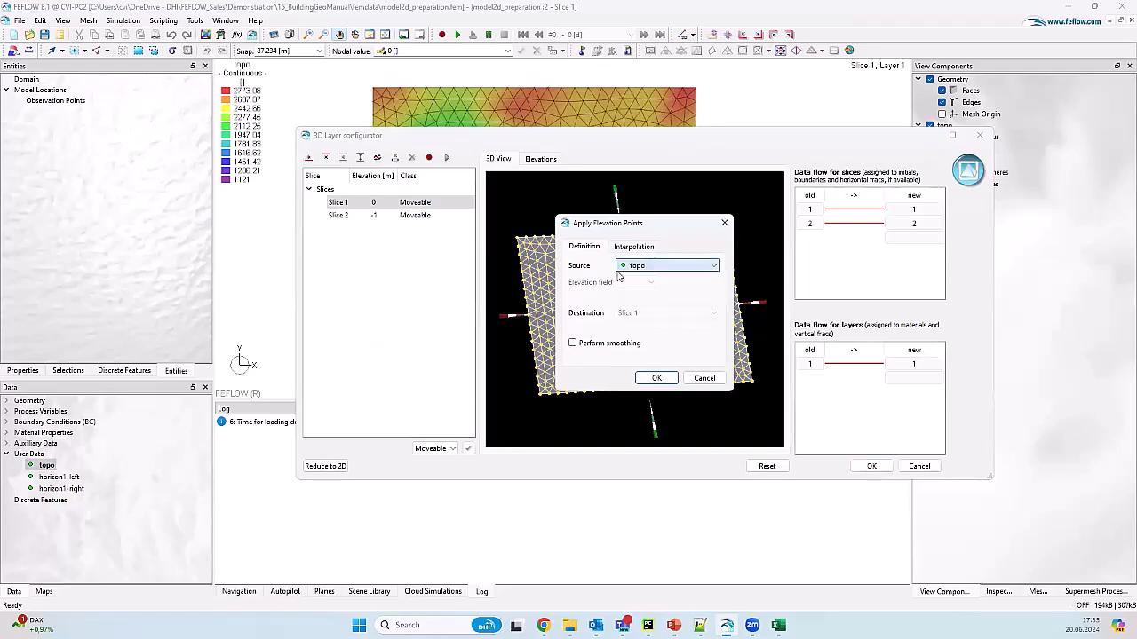
left_click(657, 378)
left_click_drag(665, 251, 561, 317)
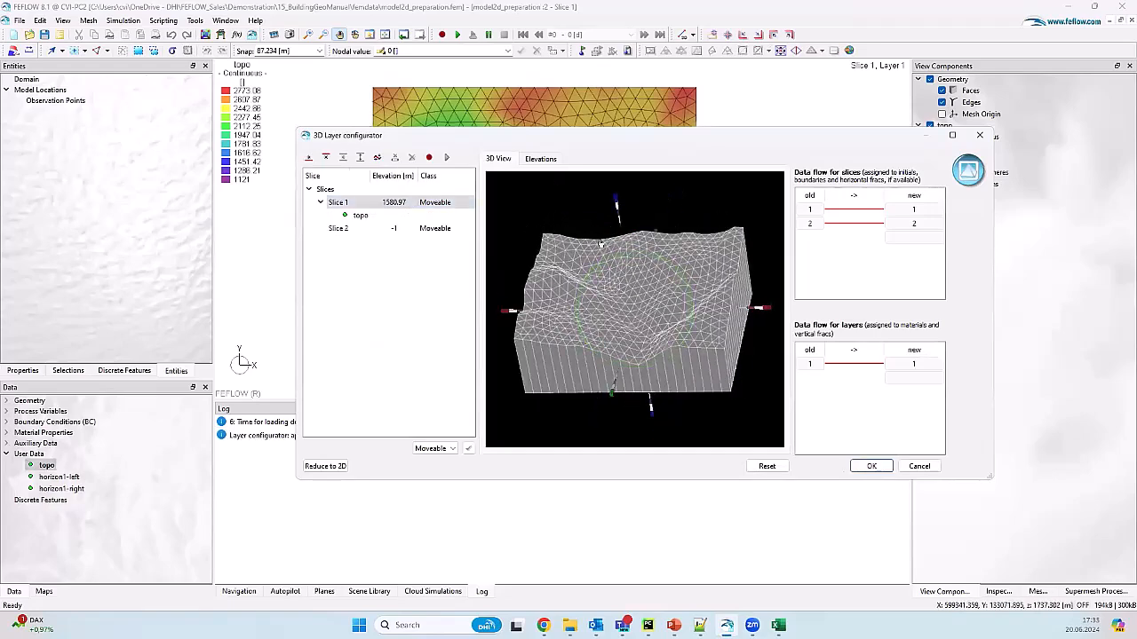
Step: Set Slice 2 elevation to 0 and build the one-layer 3D model
left_click(395, 229)
left_click(396, 228)
type("0")
key("Return")
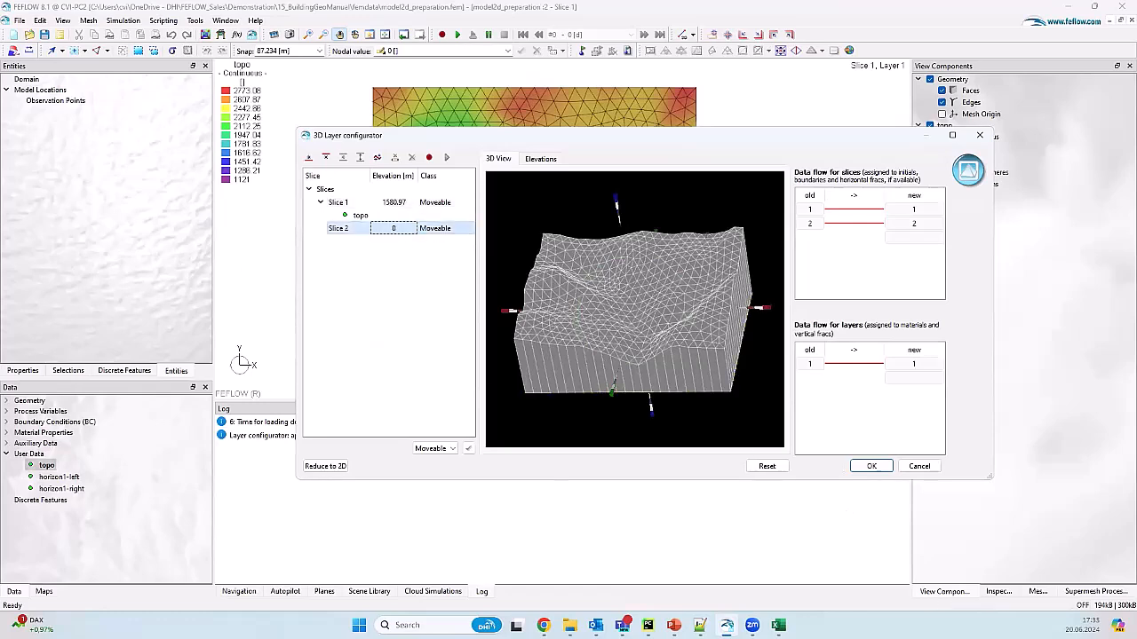
left_click(868, 468)
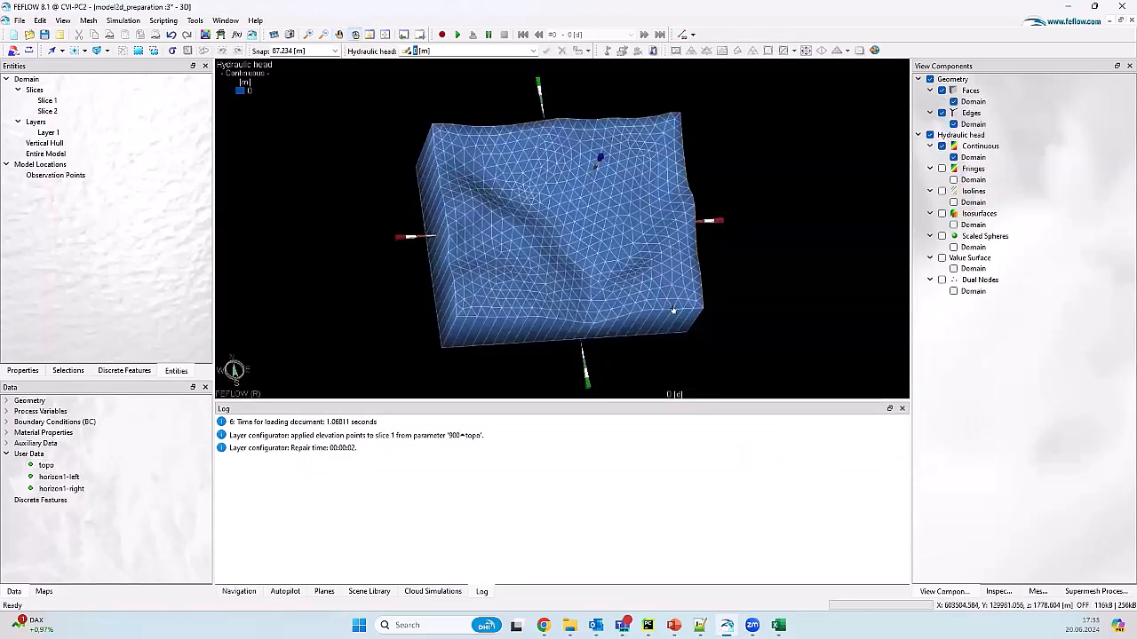
Step: Rotate the 3D block to inspect it and select all its elements from the Selections panel
left_click_drag(536, 204, 611, 249)
left_click_drag(522, 232, 455, 226)
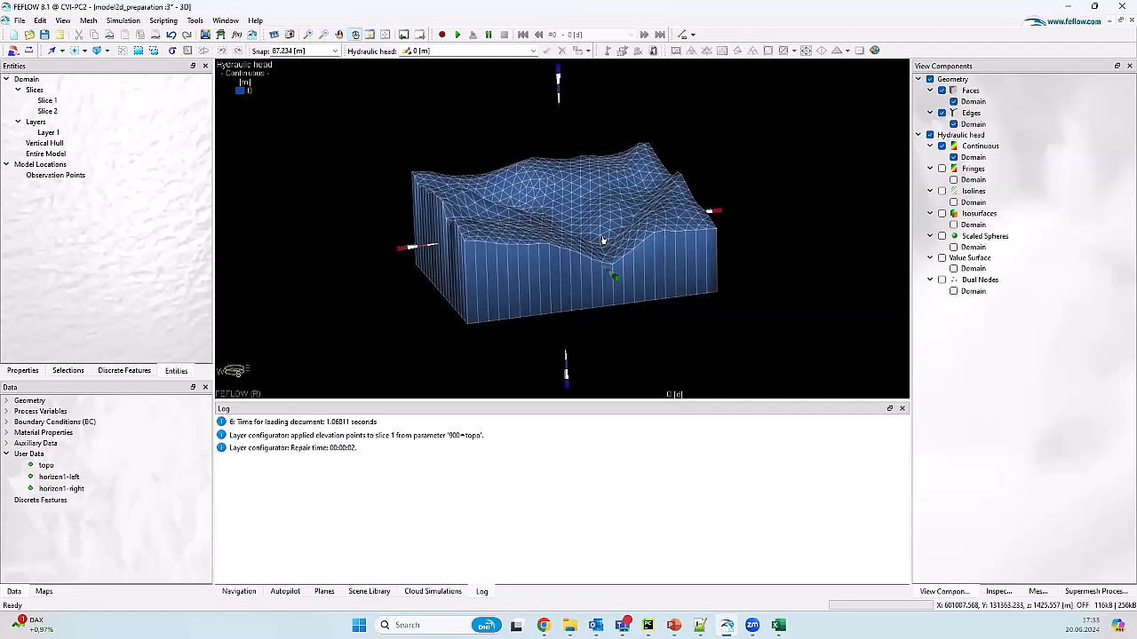
left_click(69, 370)
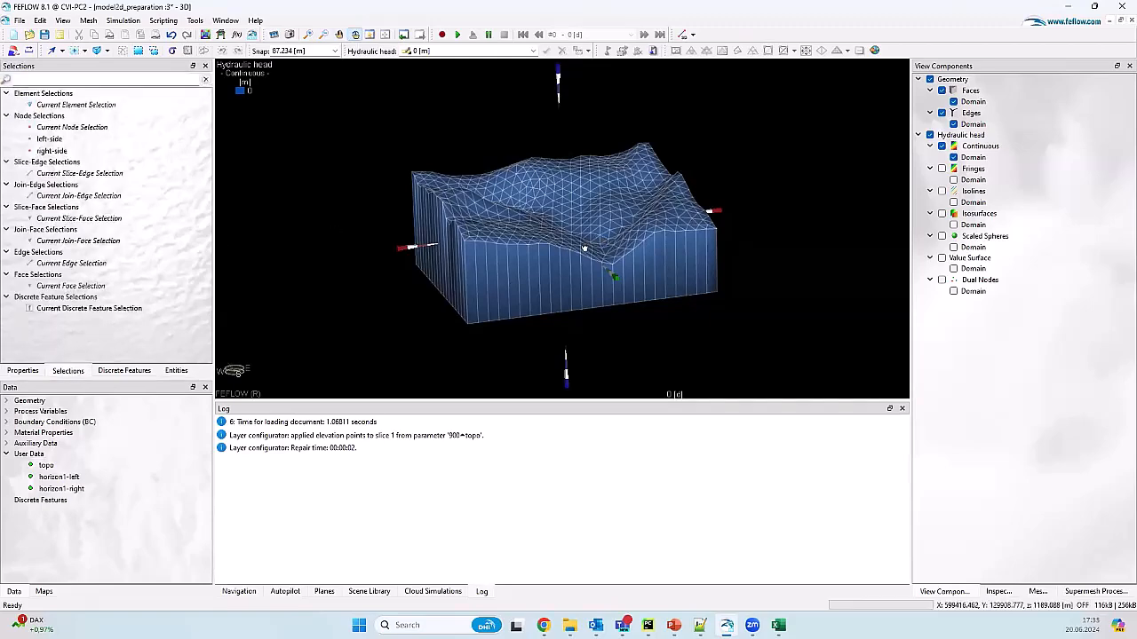
left_click_drag(553, 260, 458, 280)
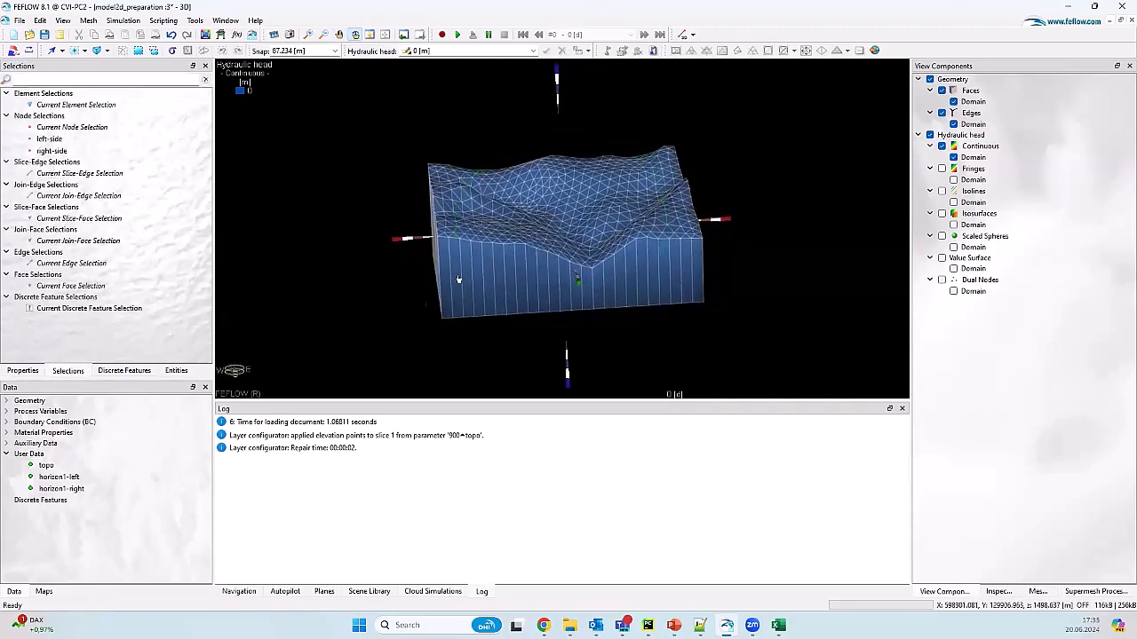
left_click_drag(681, 246, 482, 159)
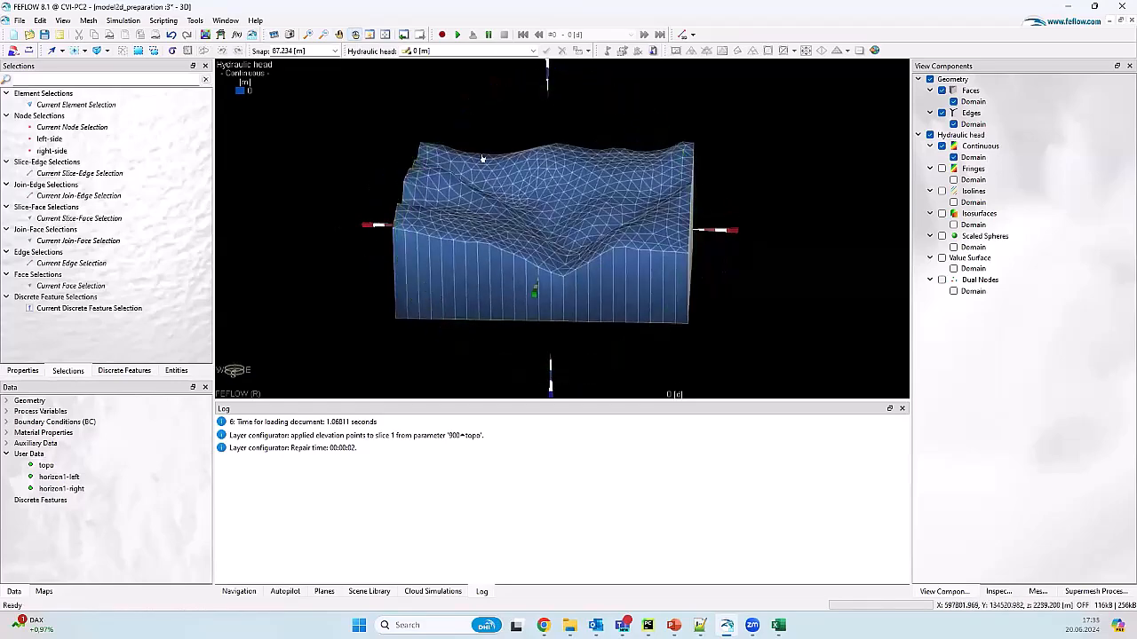
left_click(138, 50)
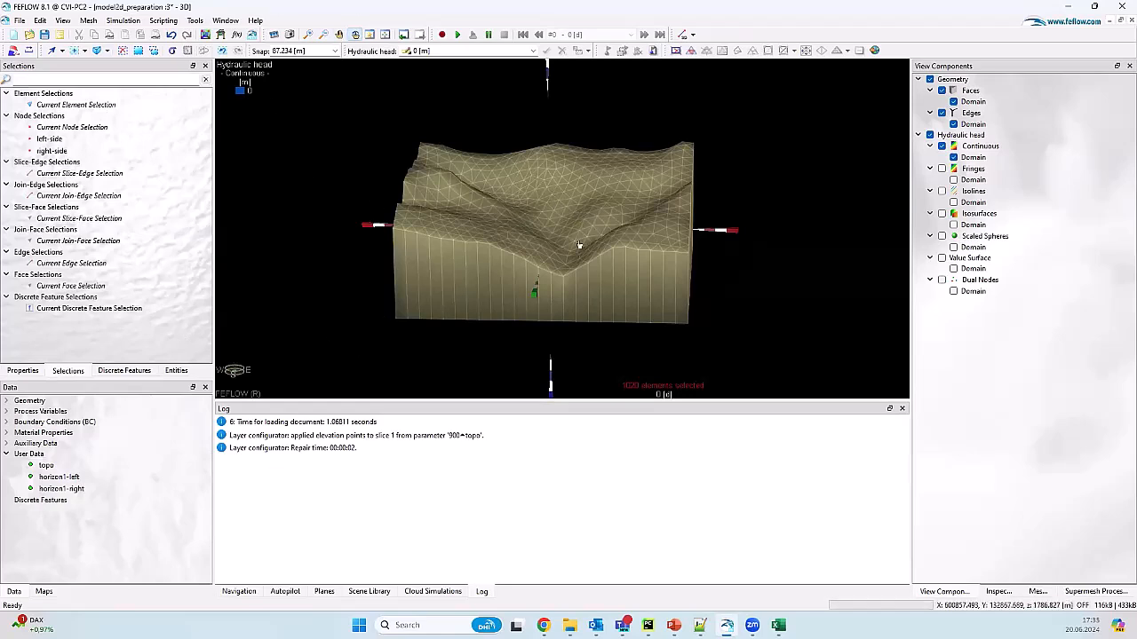
left_click_drag(553, 241, 577, 241)
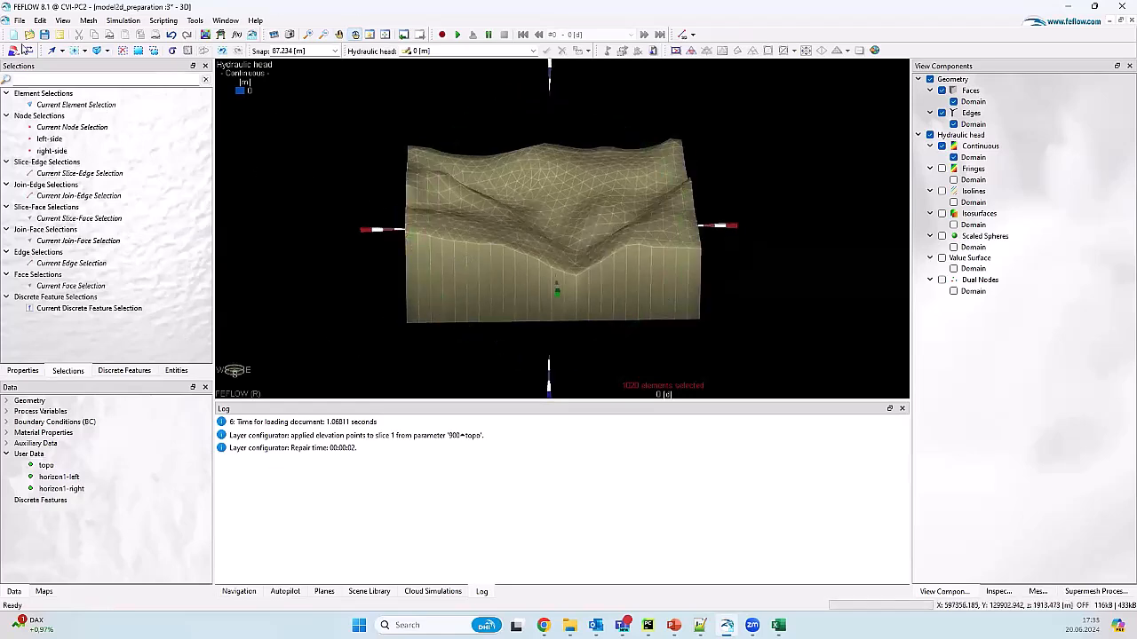
Step: Convert the current element selection to a border face selection named 'Bounding Box'
right_click(106, 106)
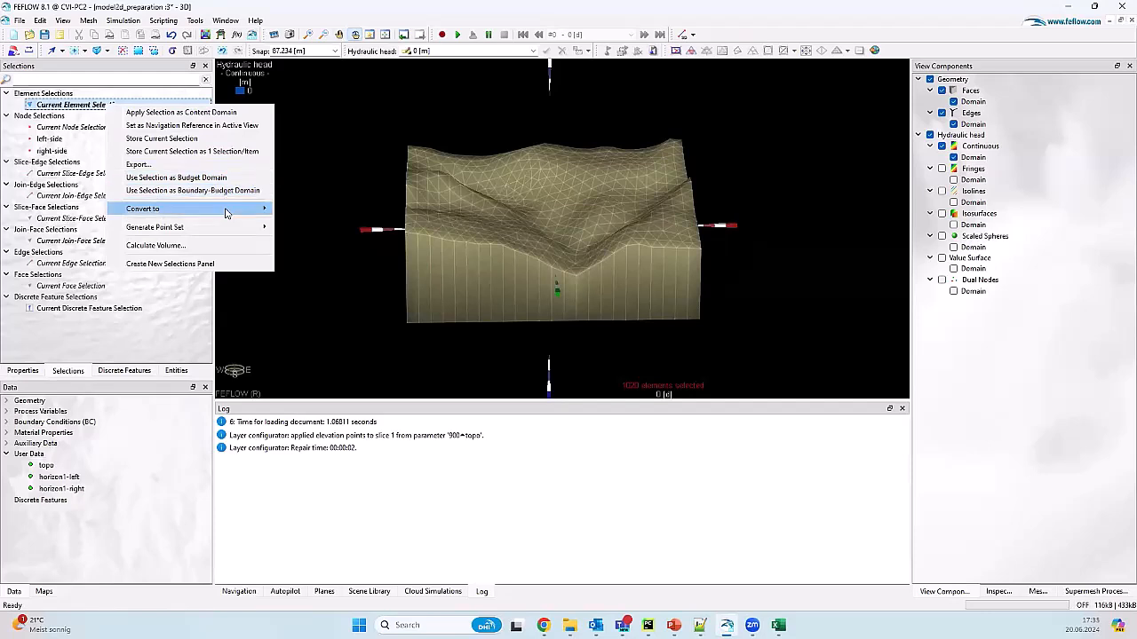
mouse_move(229, 211)
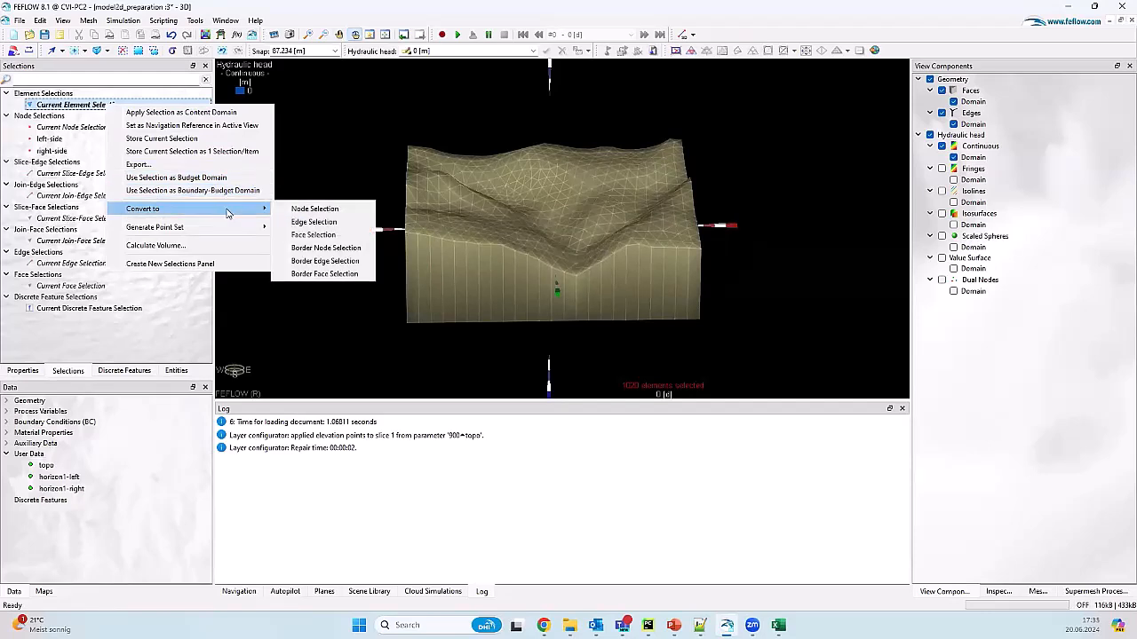
left_click(348, 274)
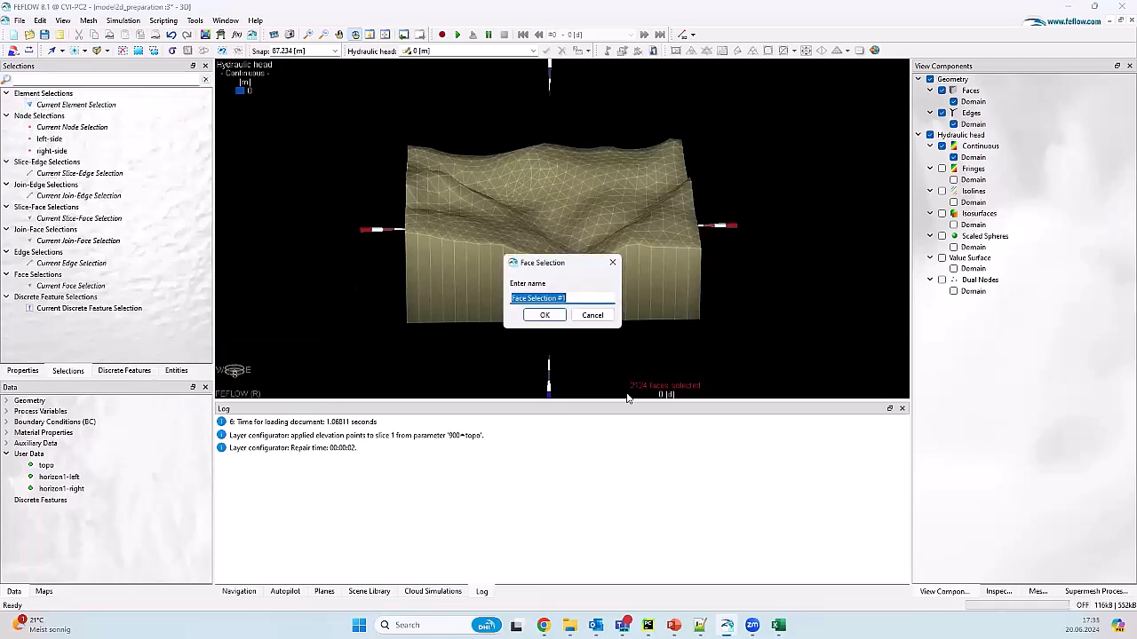
type("Bounding Box")
key("Return")
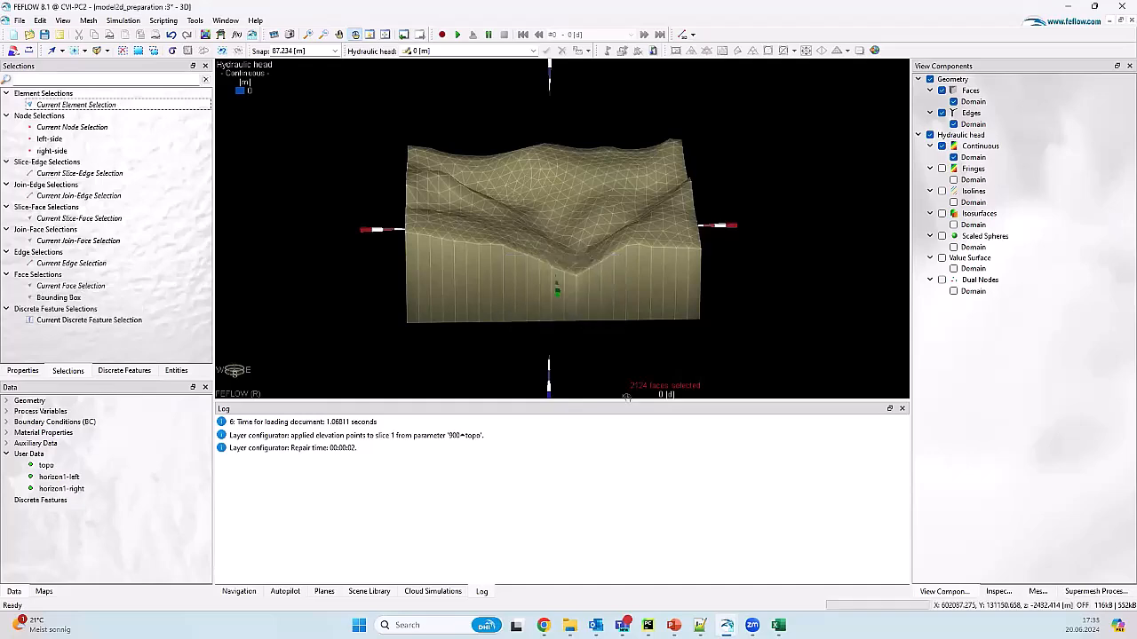
left_click(78, 300)
right_click(78, 301)
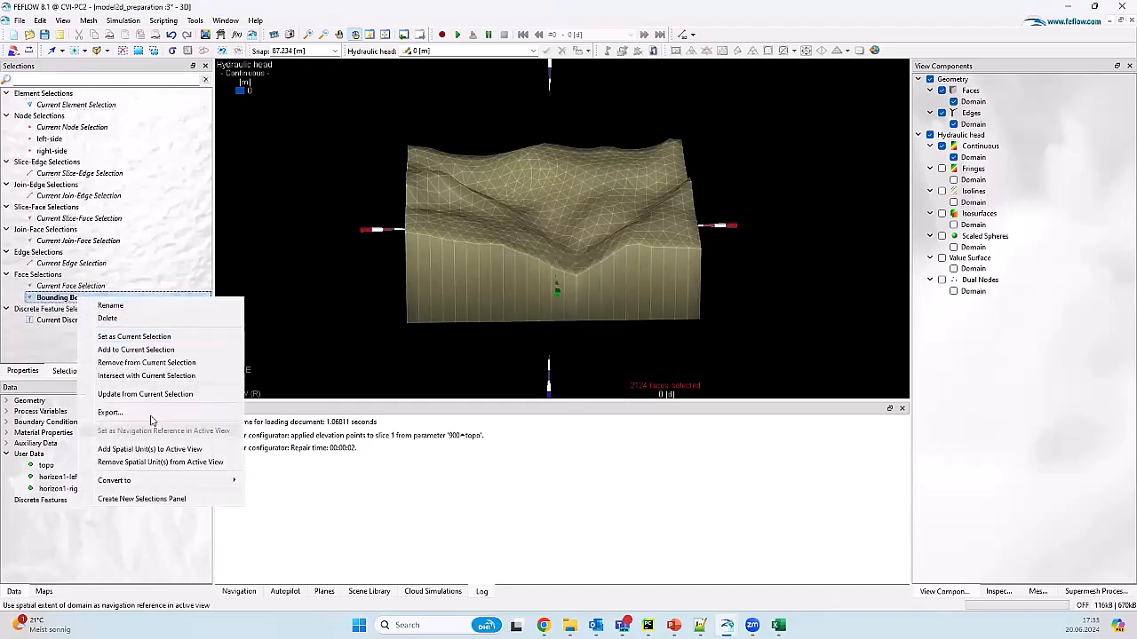
Step: Export the Bounding Box selection with TetGen Surface Mesh (*.smesh) as the file type
left_click(116, 426)
left_click(622, 489)
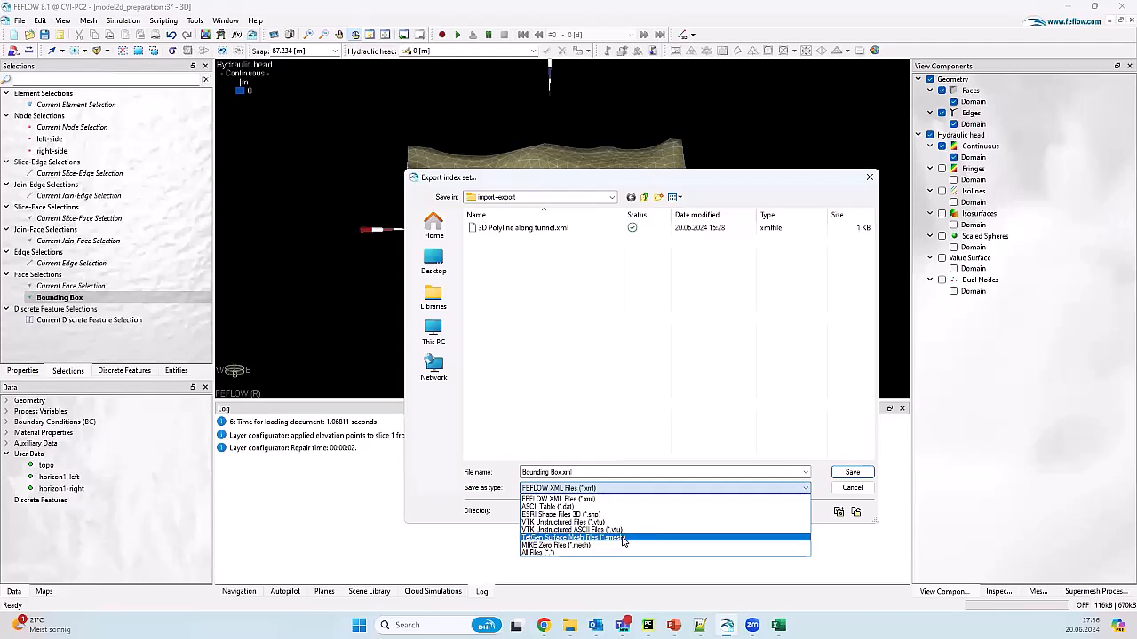
left_click(622, 539)
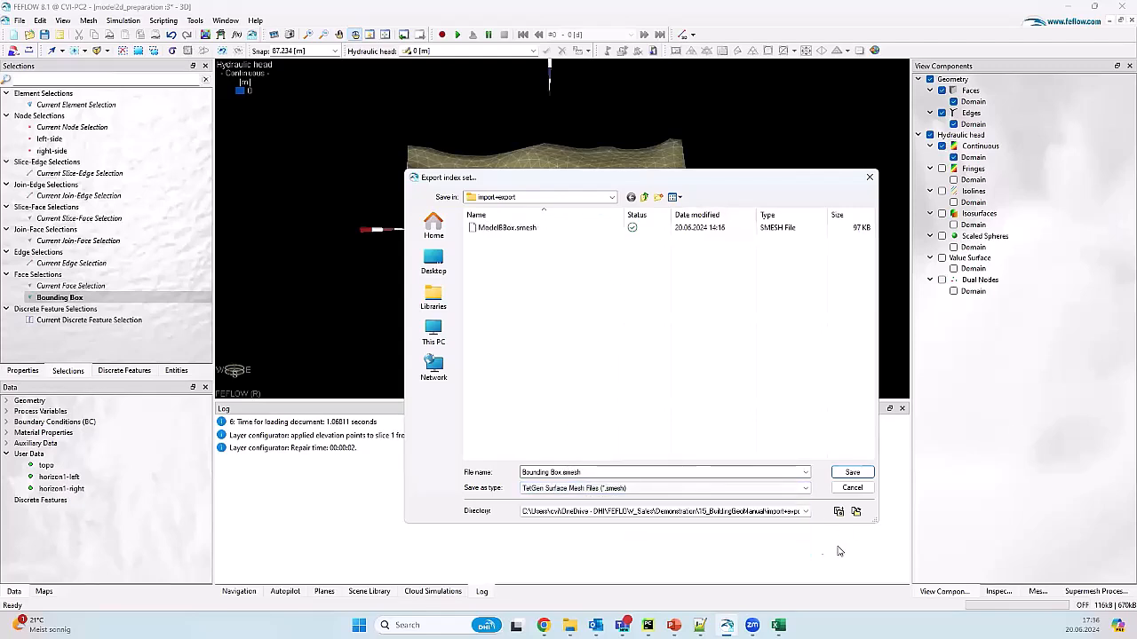
Step: Open the existing ModelBBox.smesh file in Notepad++ to view its 1166 nodes
left_click(514, 229)
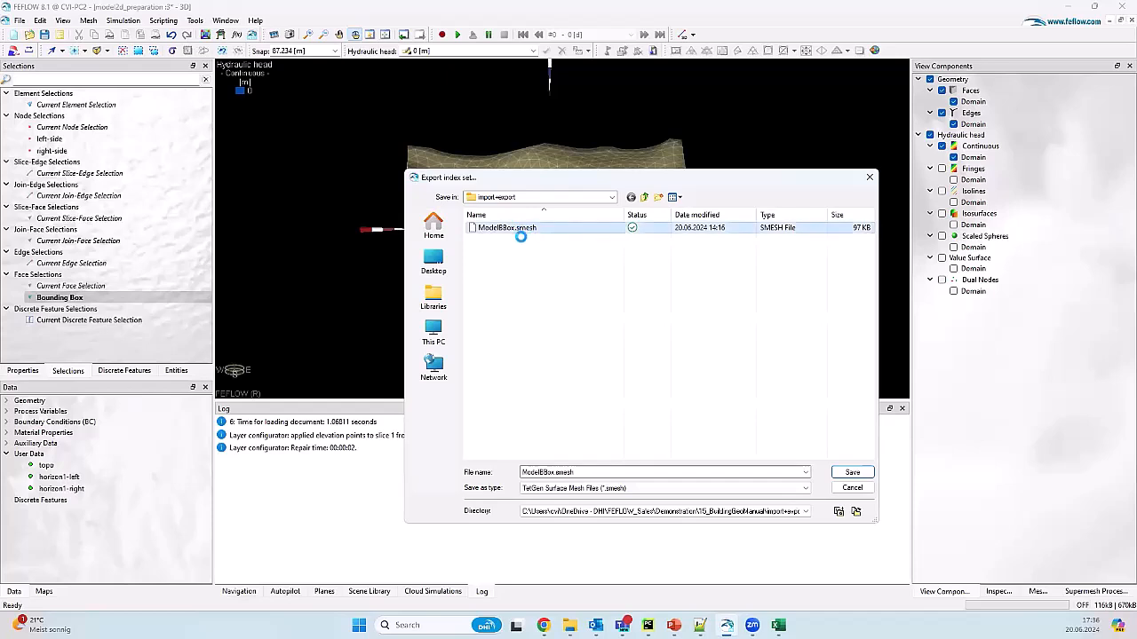
right_click(518, 234)
left_click(602, 365)
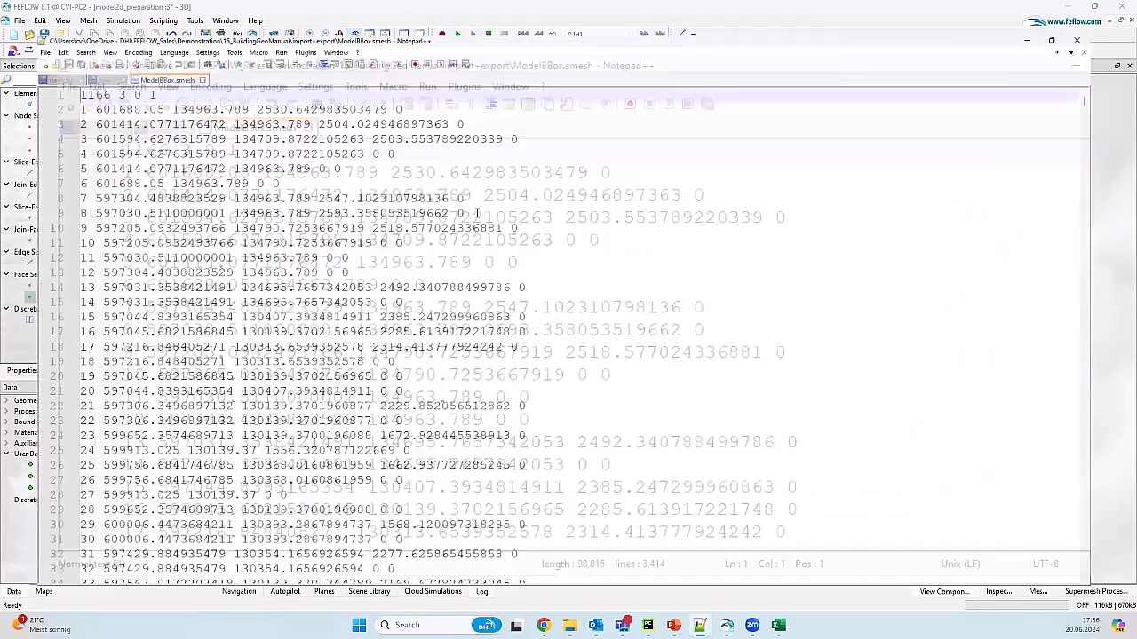
Step: Review the node coordinates in ModelBBox.smesh, then deselect the Bounding Box entry back in FEFLOW
scroll(450, 214, "down", 3, "ctrl")
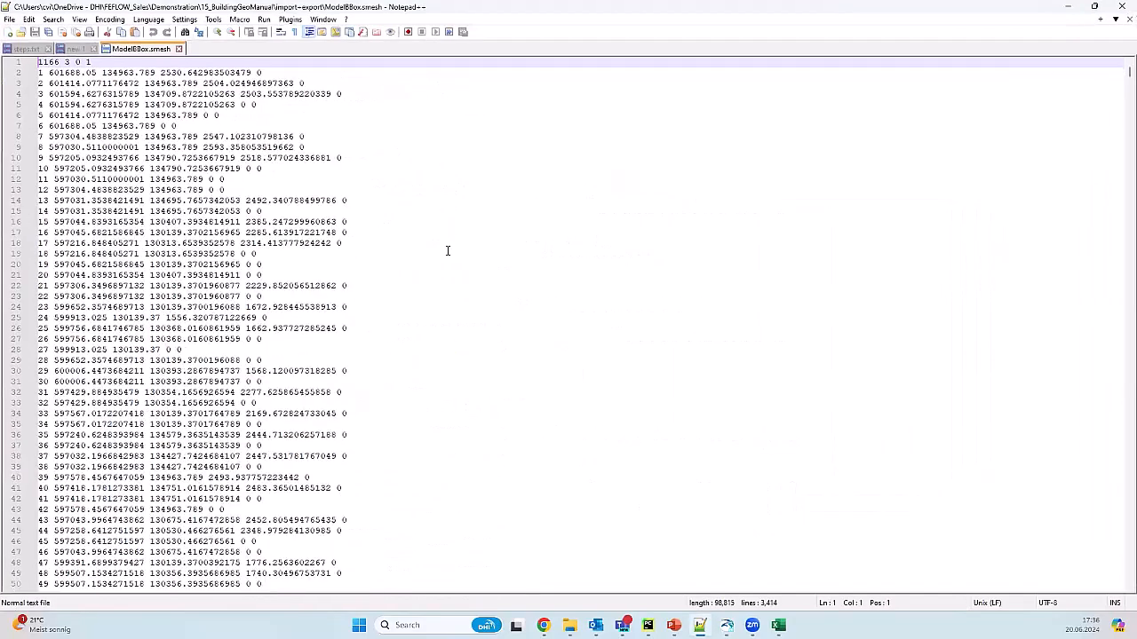
scroll(423, 268, "up", 1, "ctrl")
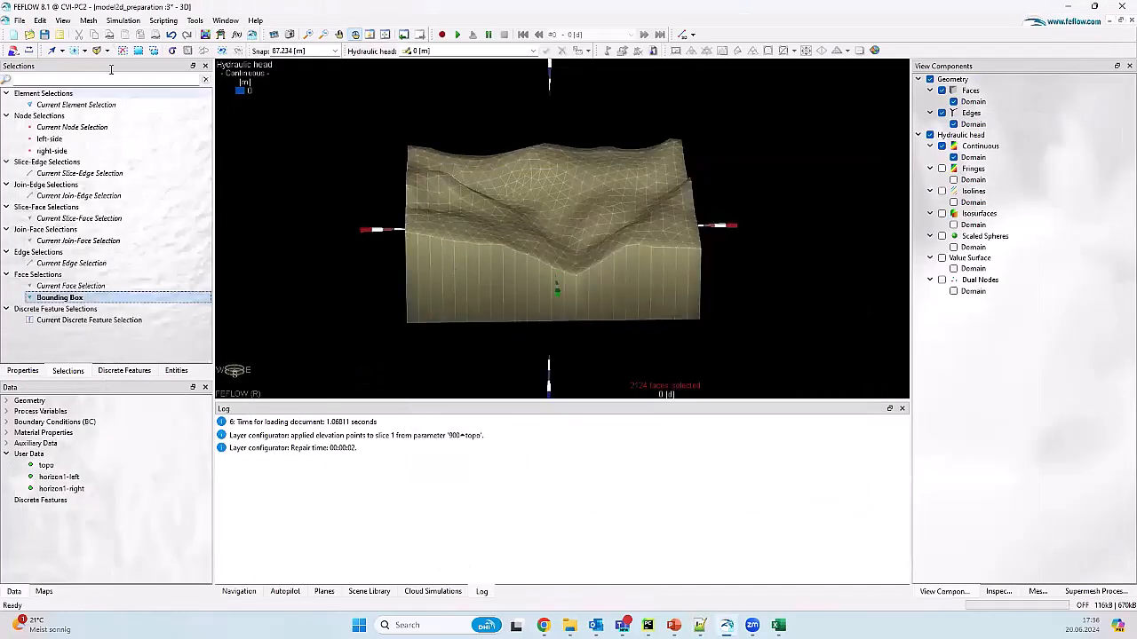
left_click(73, 95)
Step: Clear the face selection, collapse 01_feflowspecific, and bring up surface_from_points.py in PyCharm
left_click(123, 51)
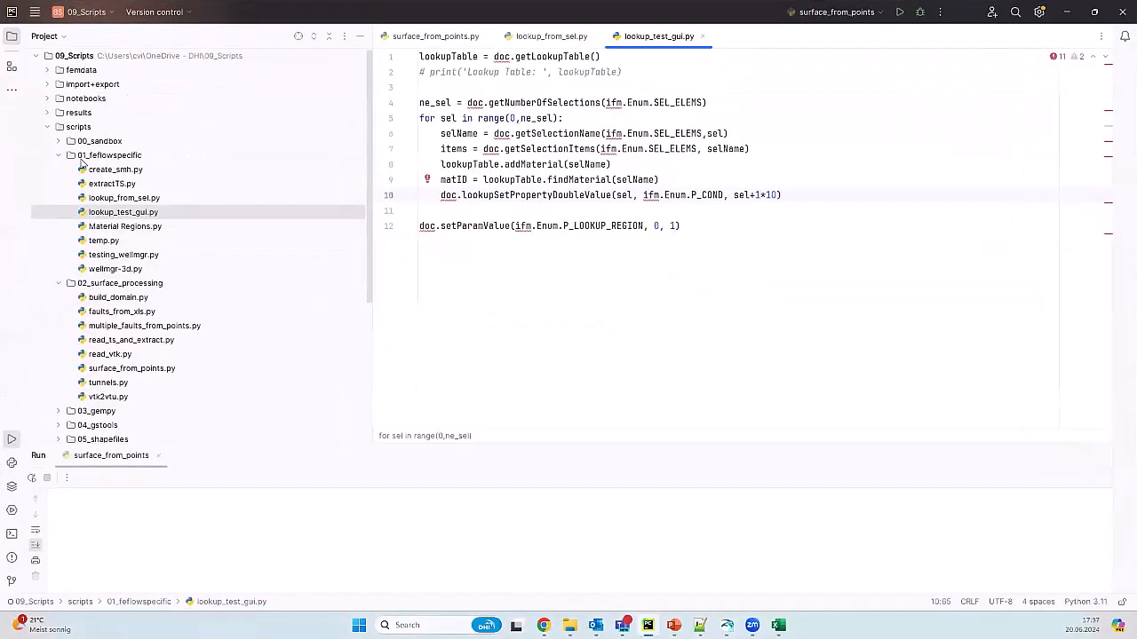
left_click(59, 155)
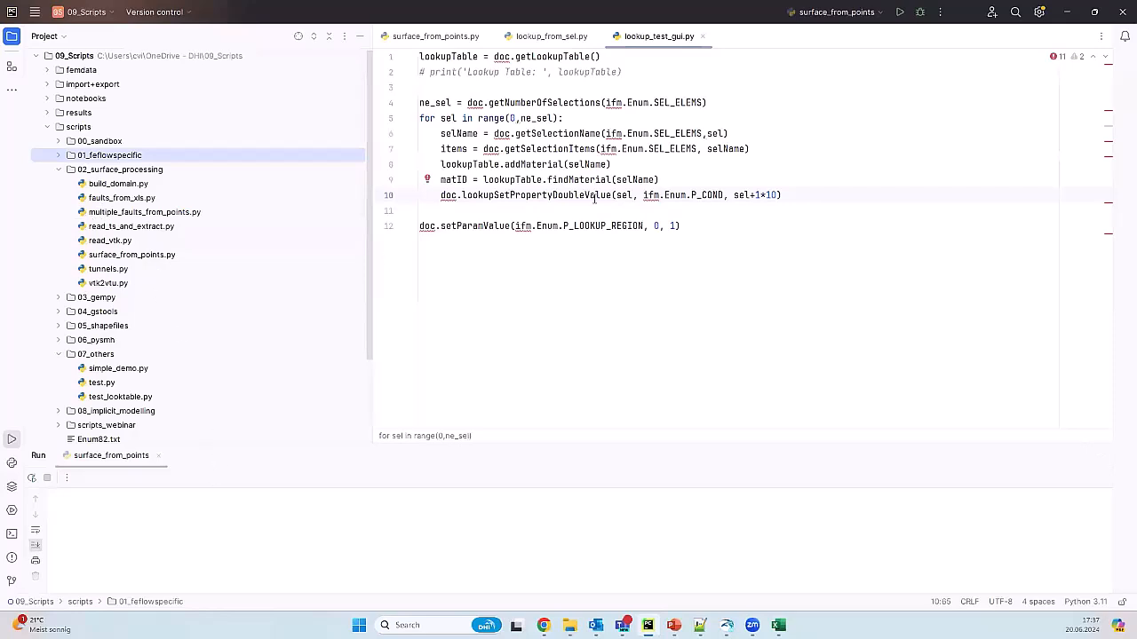
left_click(439, 36)
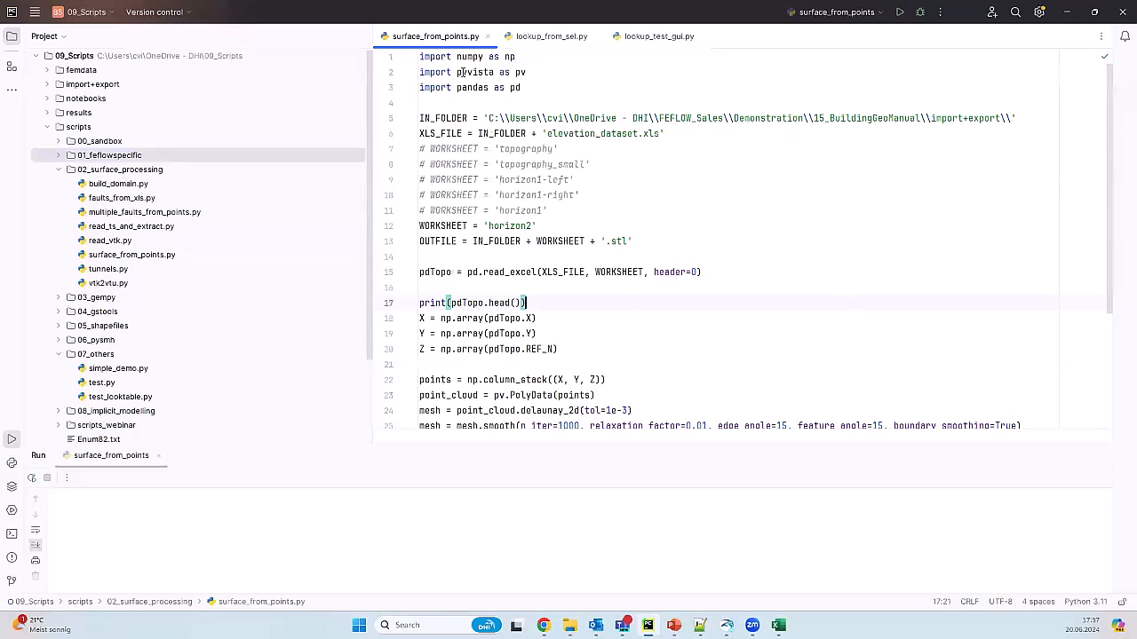
Step: Highlight the pyvista and pandas import lines, then show elevation_dataset.xls full-screen in Excel
left_click_drag(559, 73, 418, 73)
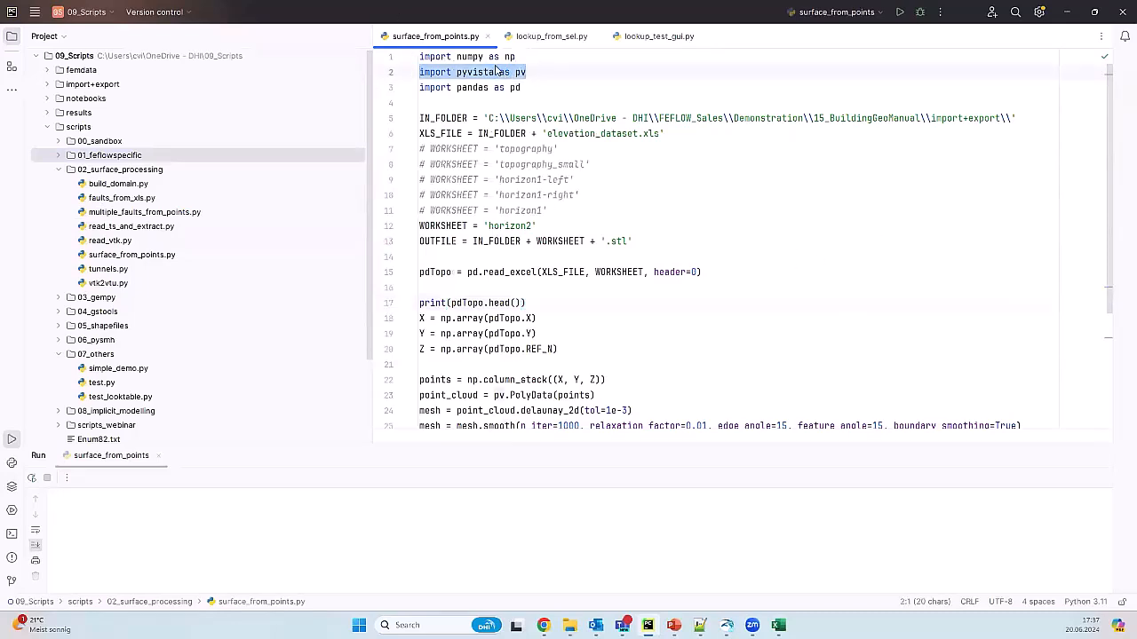
left_click_drag(544, 88, 419, 88)
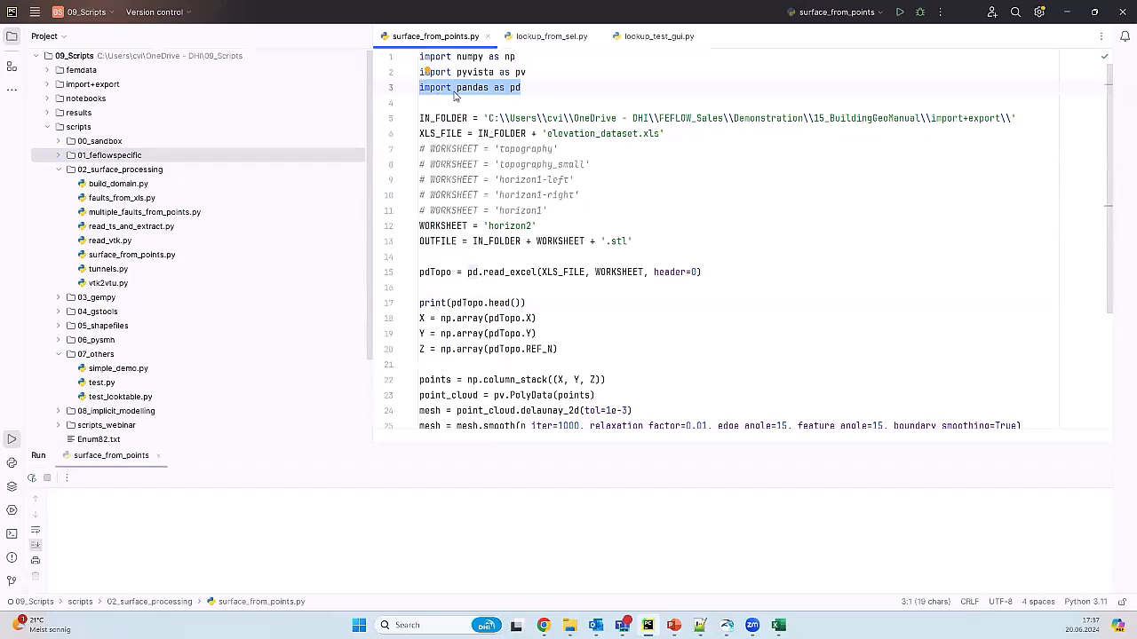
left_click(778, 625)
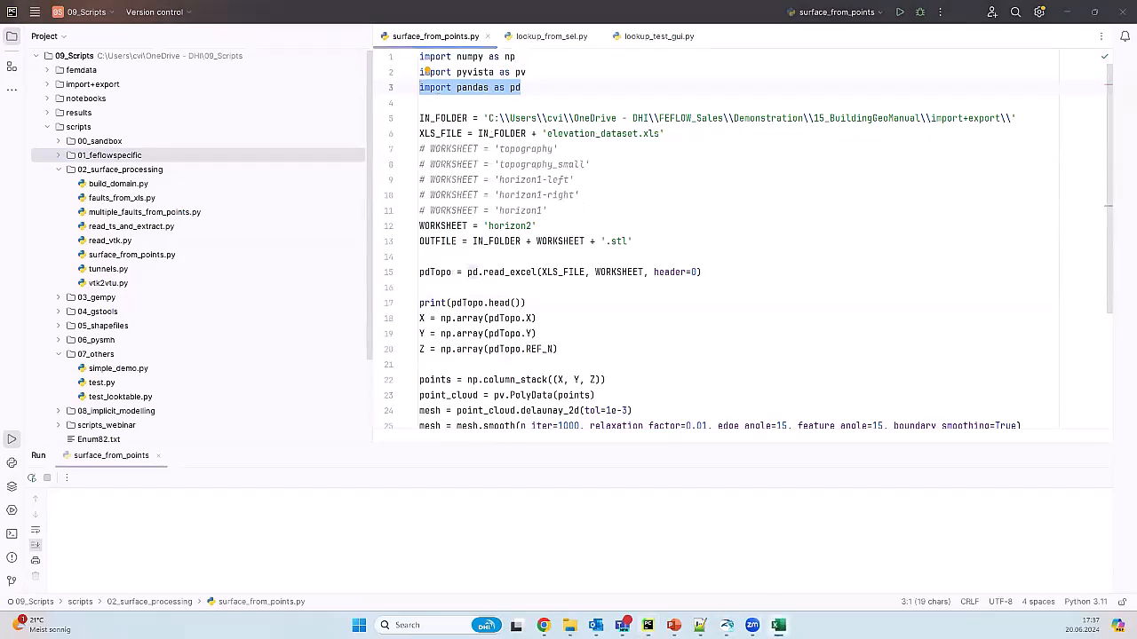
left_click(793, 72)
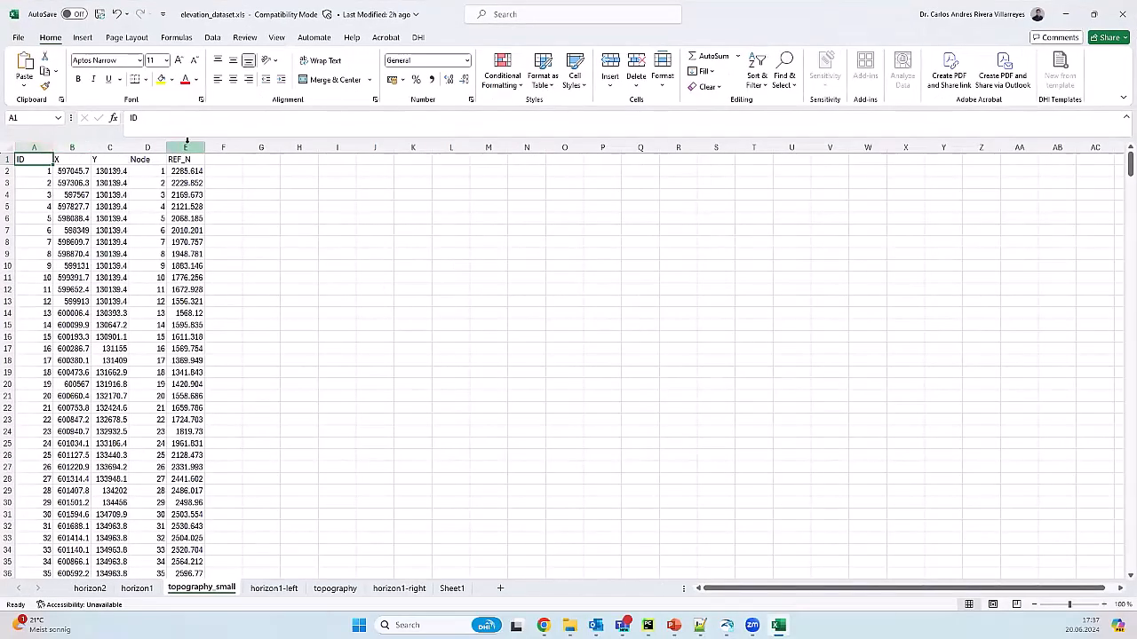
Step: Minimize Excel and, back in the script, highlight the workbook name and the 'horizon2' worksheet
left_click(1065, 14)
left_click(627, 135)
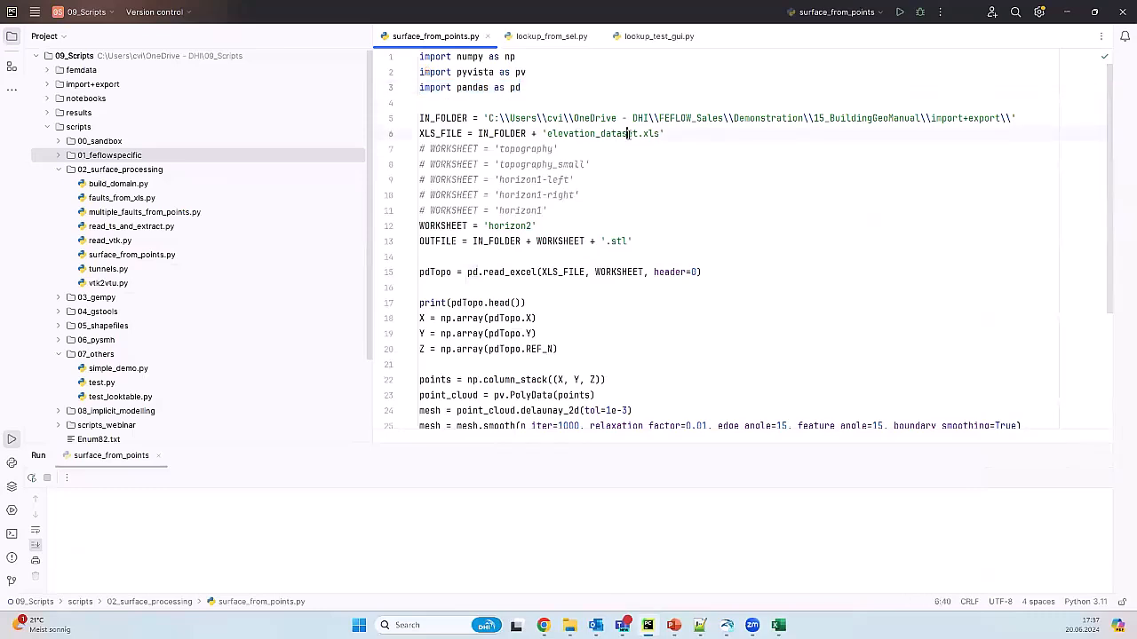
double_click(499, 227)
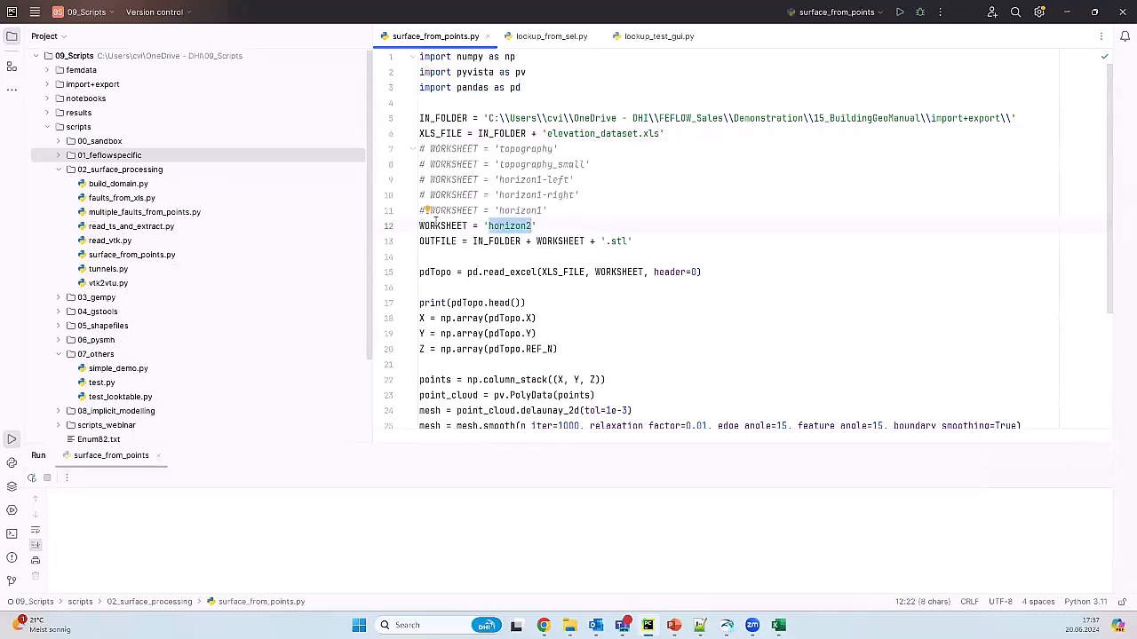
Step: Scroll through the meshing code, marking the point cloud creation on line 23
scroll(640, 274, "down", 2)
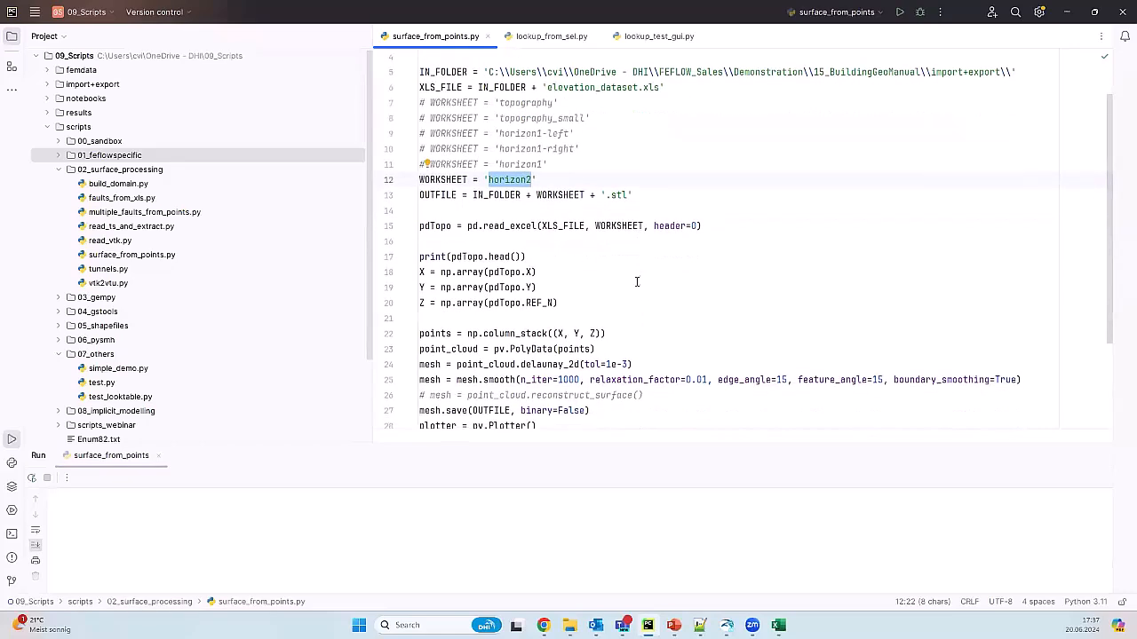
scroll(538, 286, "down", 3)
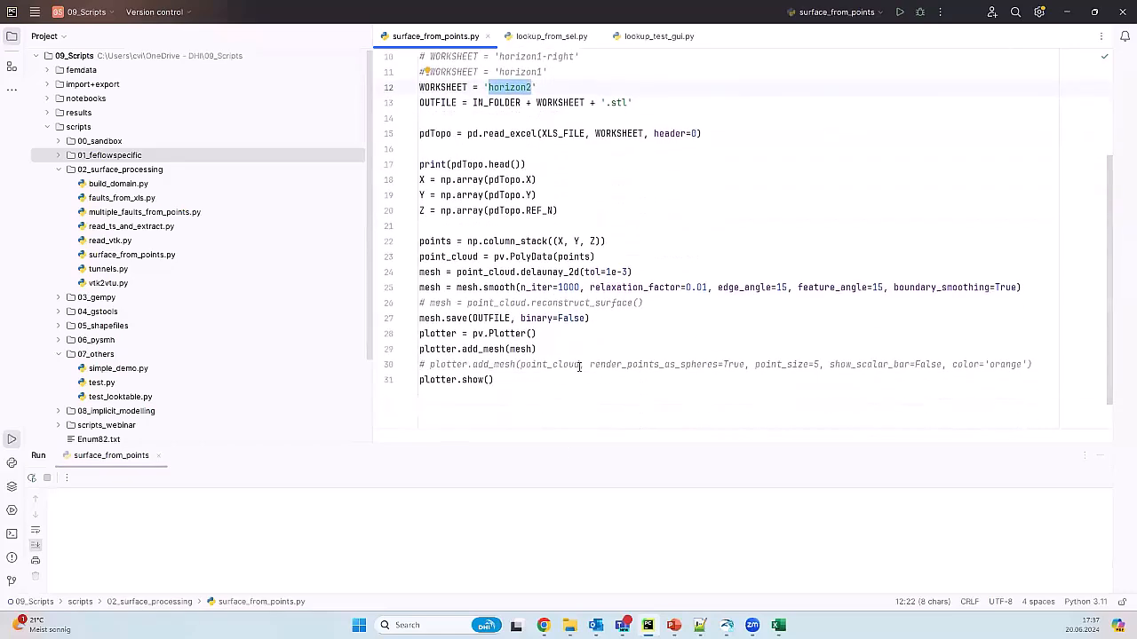
scroll(533, 216, "down", 1)
left_click_drag(436, 218, 606, 218)
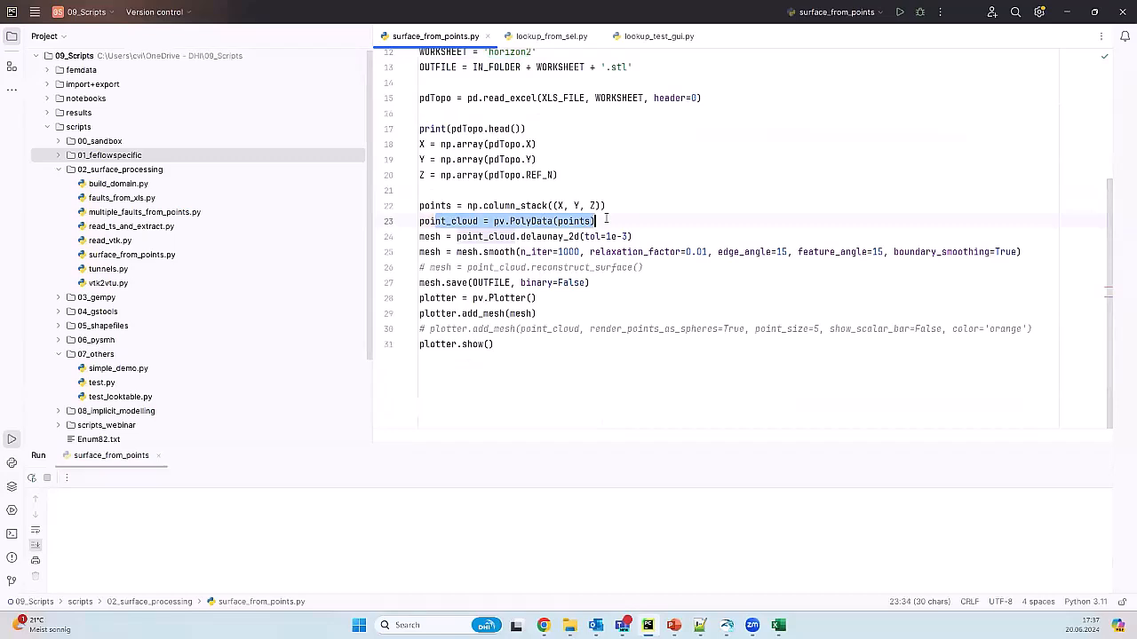
left_click(589, 383)
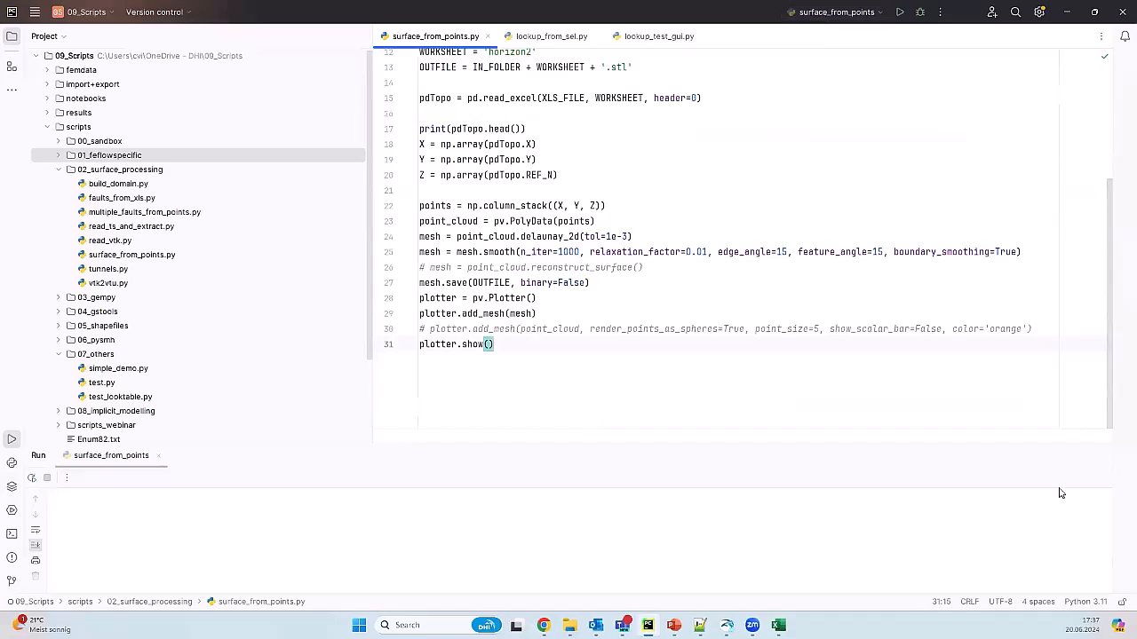
Step: Run surface_from_points.py, rotate and zoom the horizon2 mesh preview, close it, and select '.stl'
left_click(899, 11)
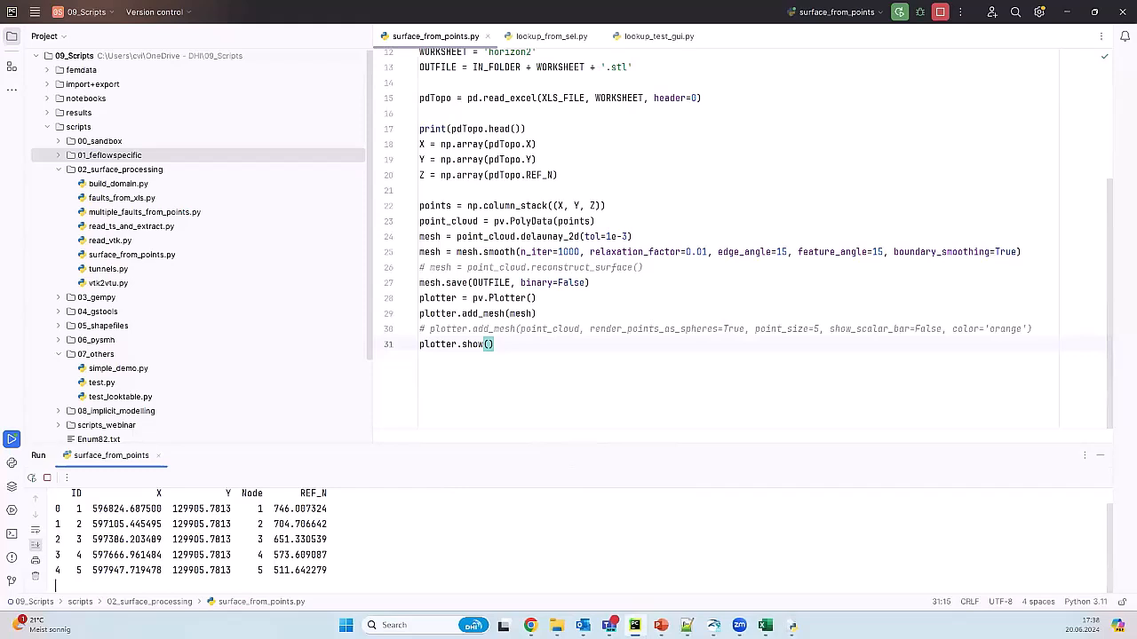
left_click_drag(536, 459, 551, 418)
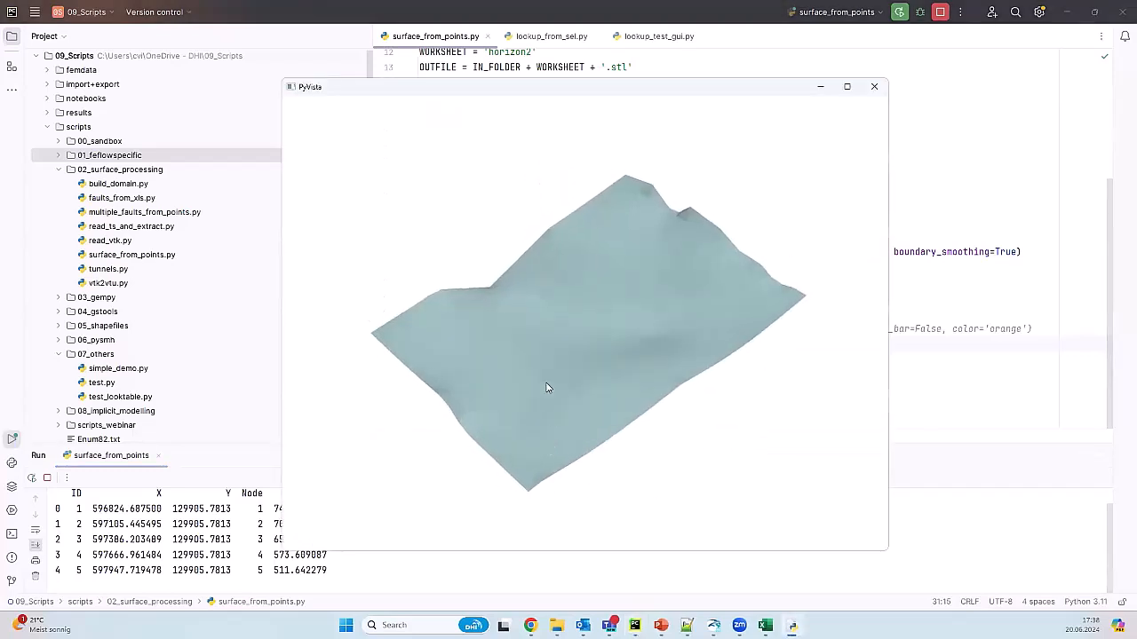
left_click_drag(590, 367, 553, 356)
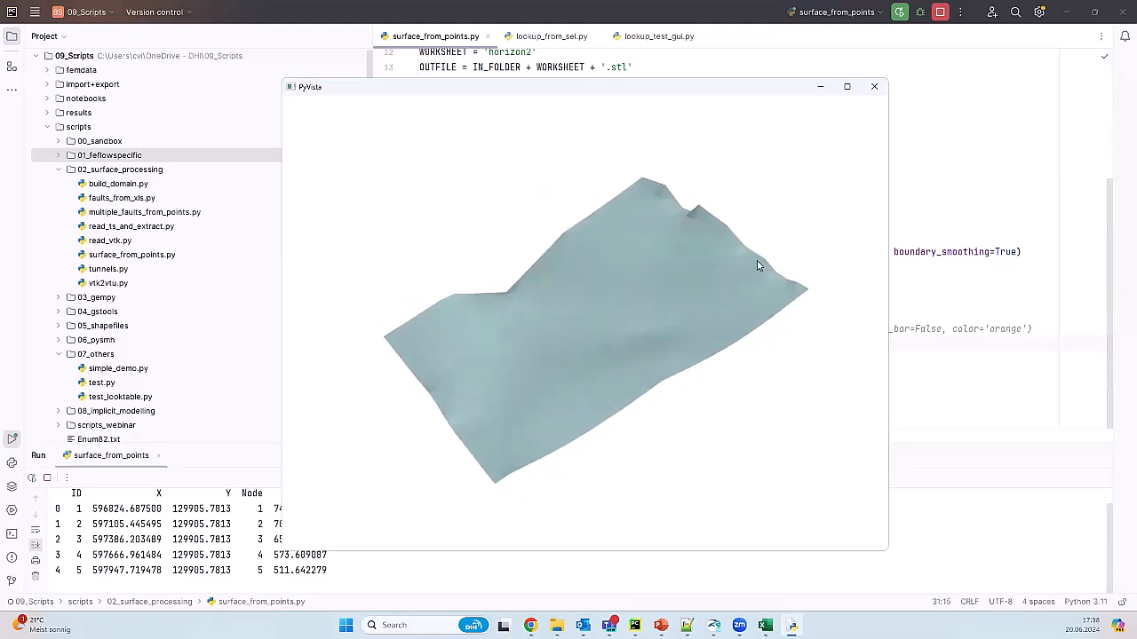
right_click_drag(817, 213, 861, 231)
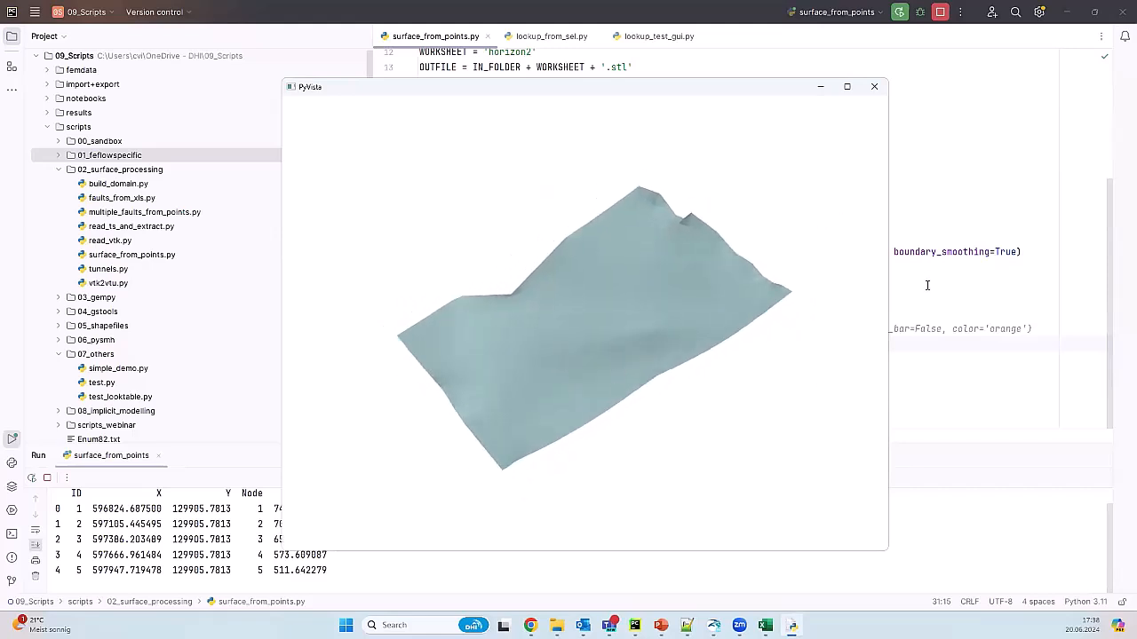
left_click(873, 87)
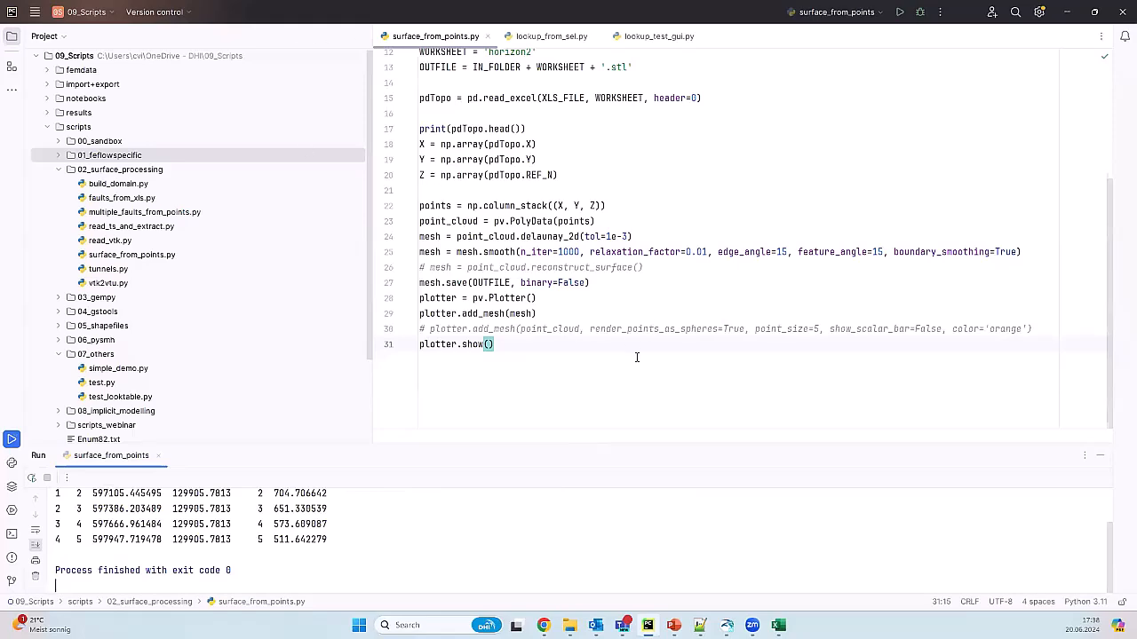
scroll(637, 357, "up", 2)
left_click_drag(618, 159, 611, 163)
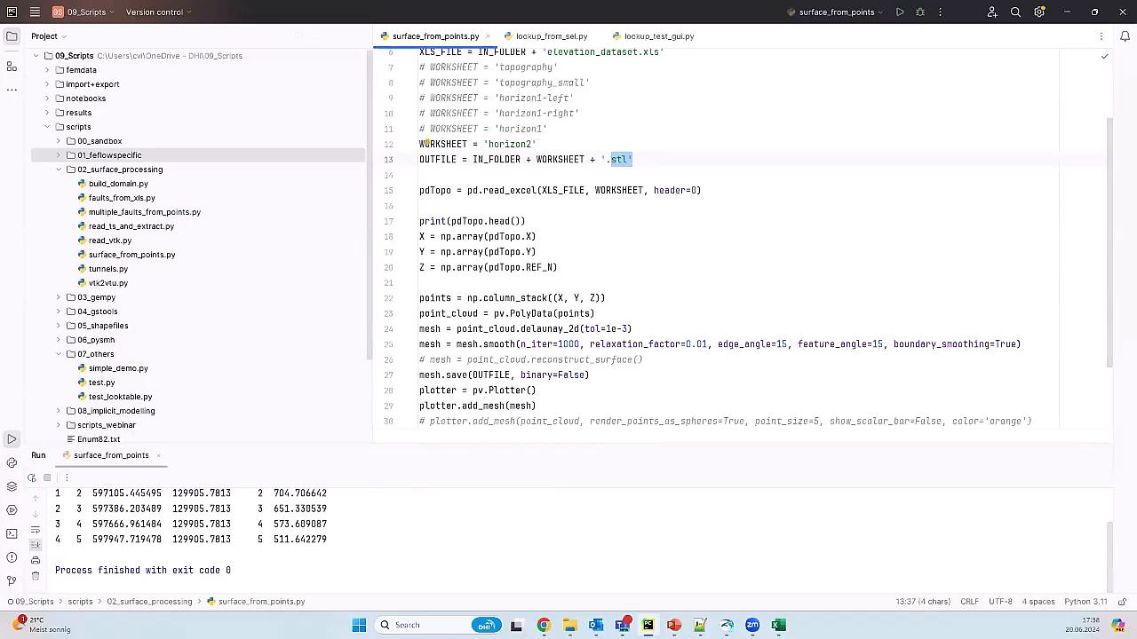
Step: Open horizon2.stl from the import+export folder in Notepad++ to check its text, then return to FEFLOW
key("super+e")
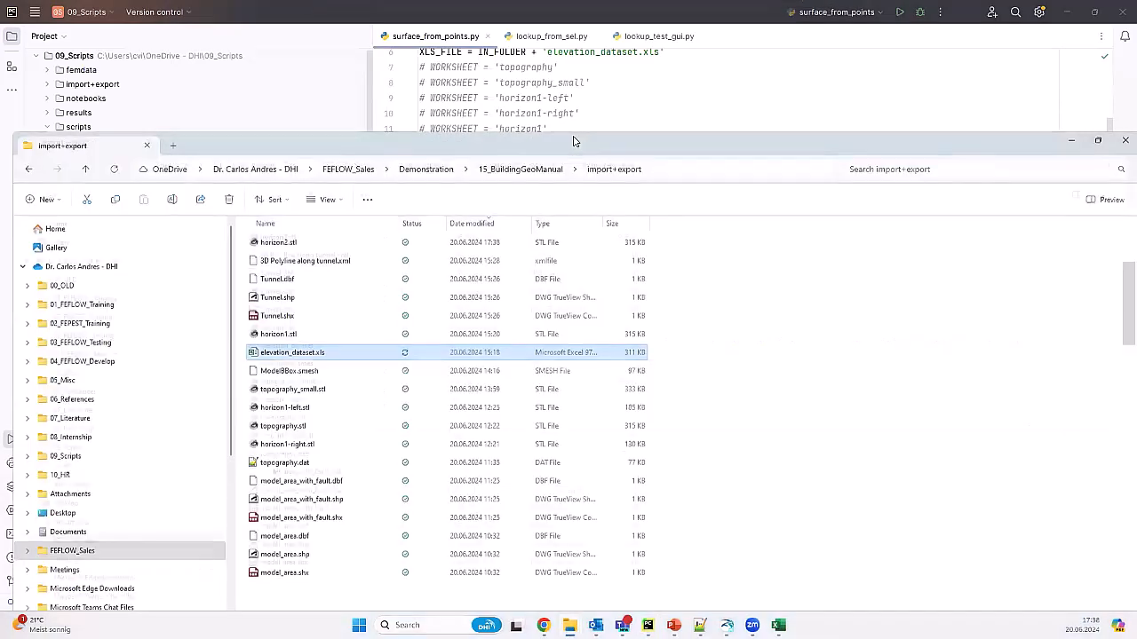
left_click(266, 107)
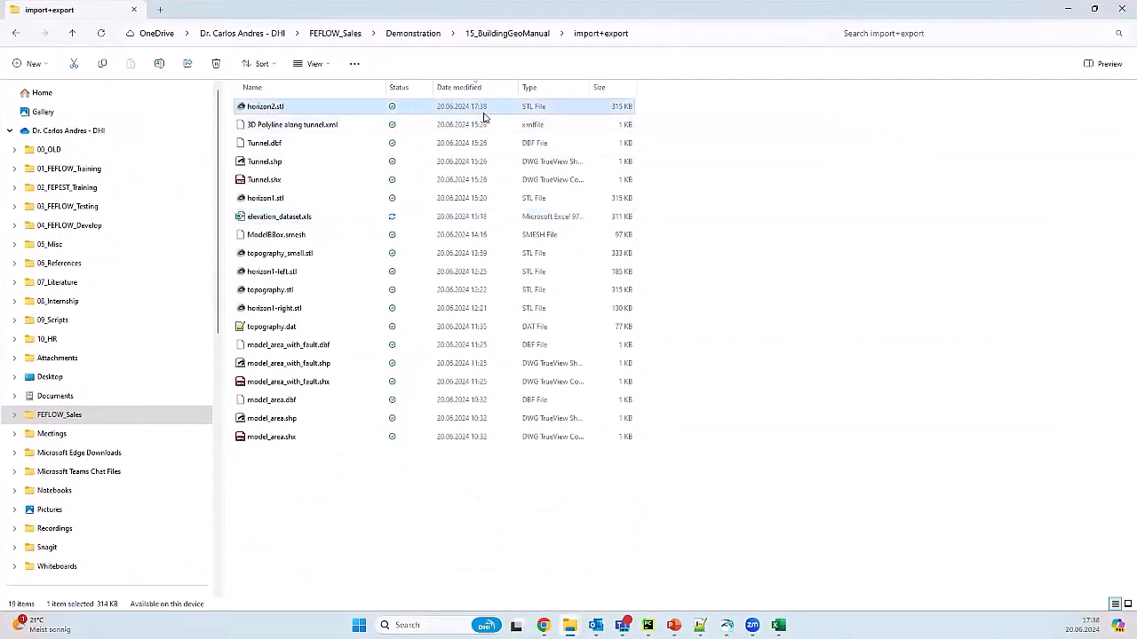
double_click(320, 108)
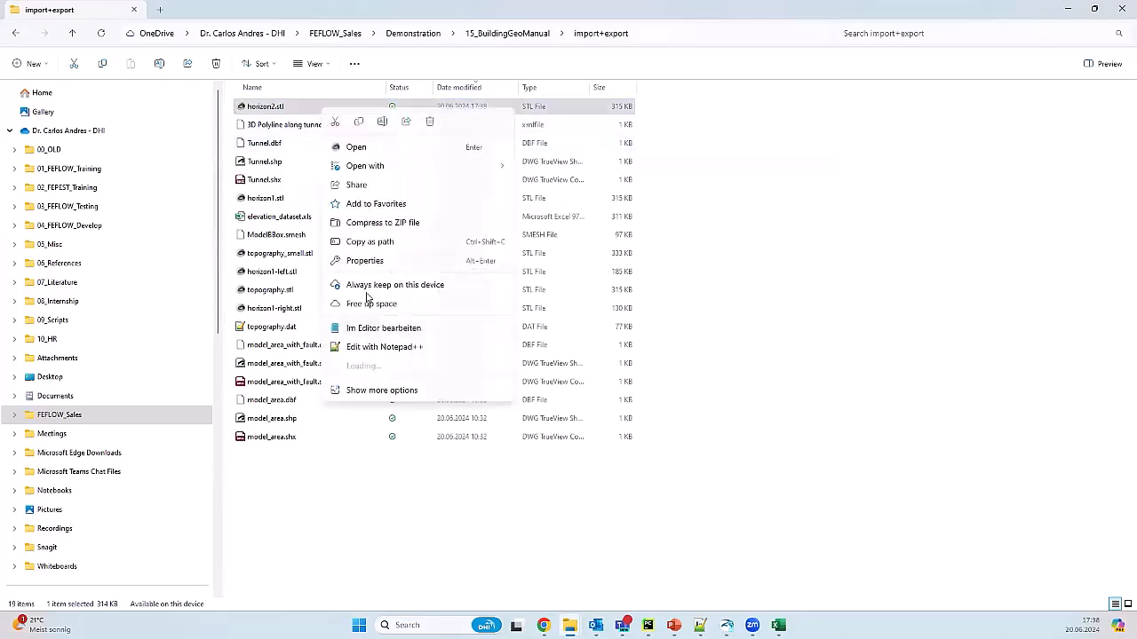
left_click(376, 369)
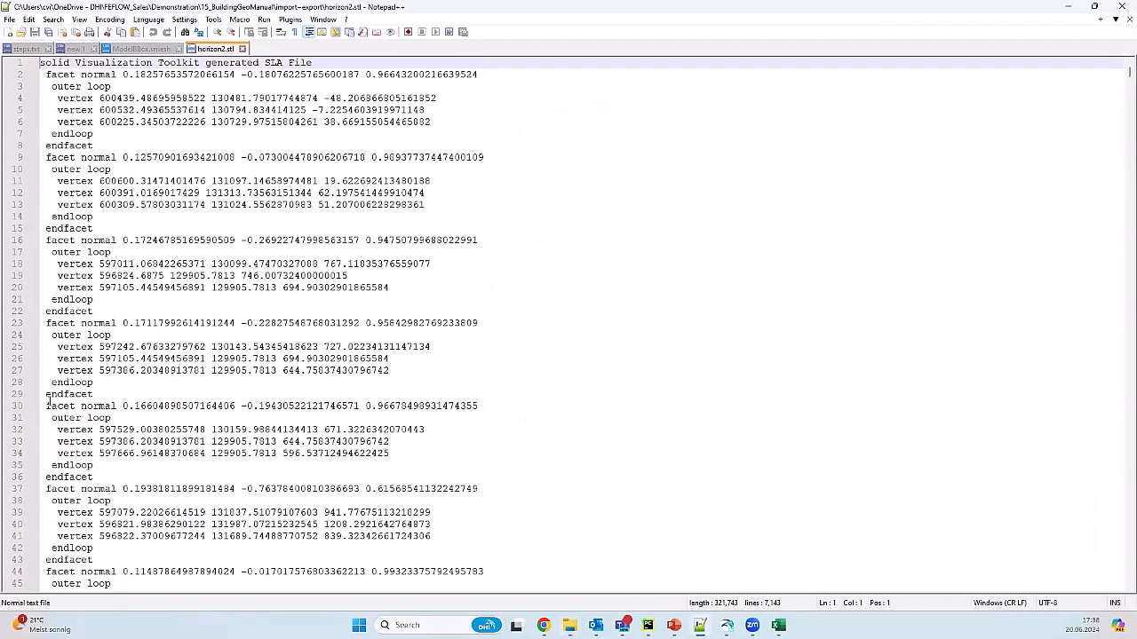
left_click(1120, 7)
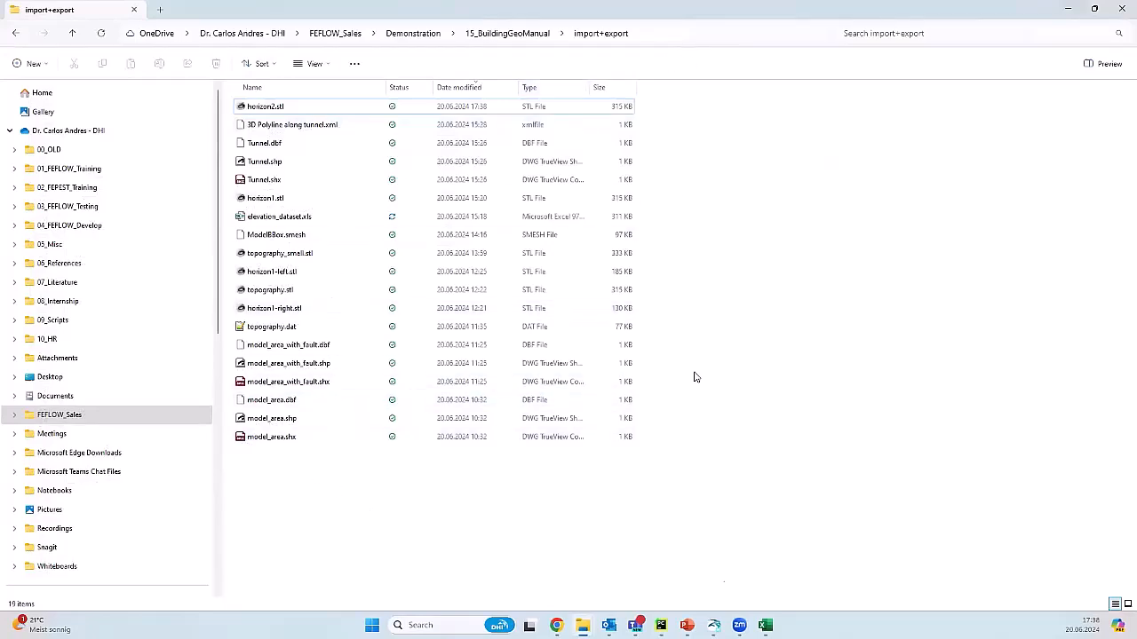
left_click(713, 625)
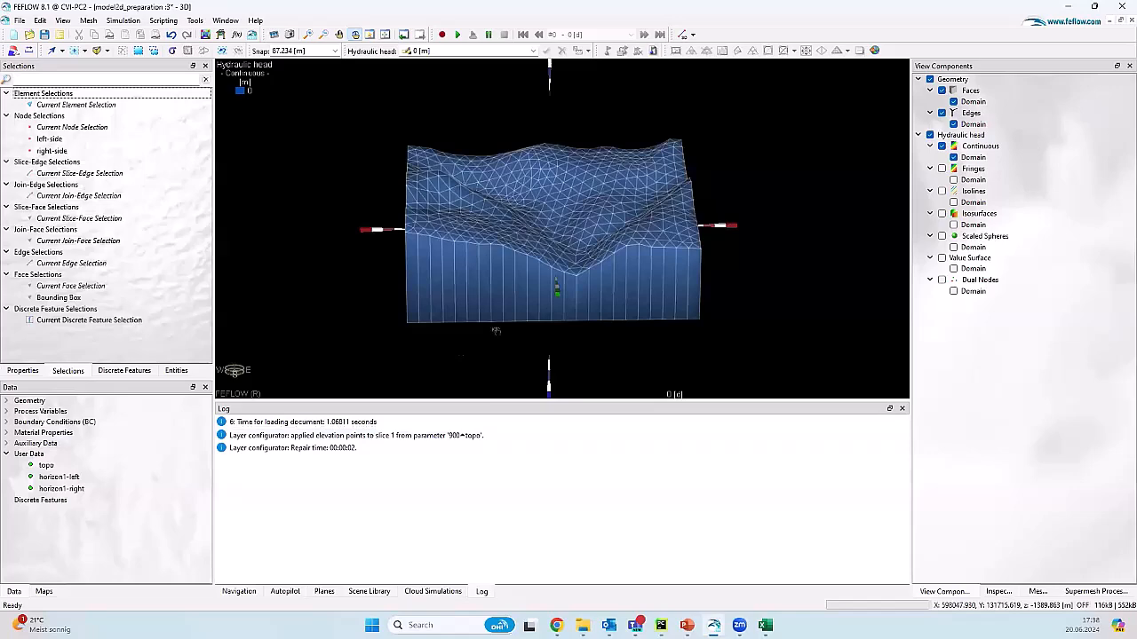
Step: Close the current model without saving and start a new fully unstructured 3D supermesh from maps
left_click(20, 20)
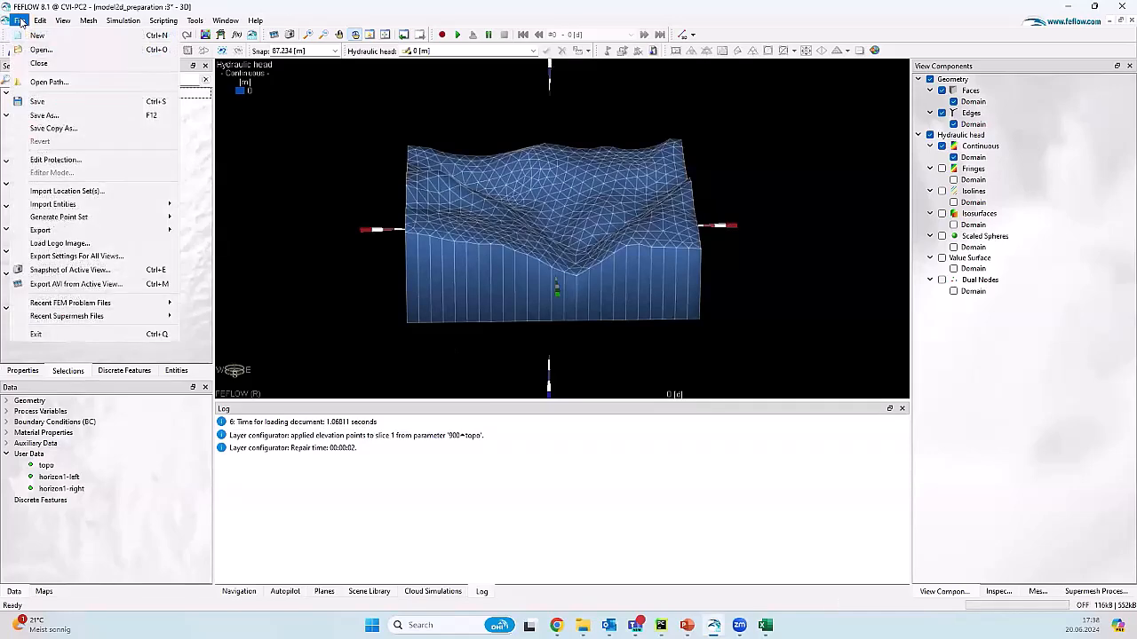
left_click(36, 63)
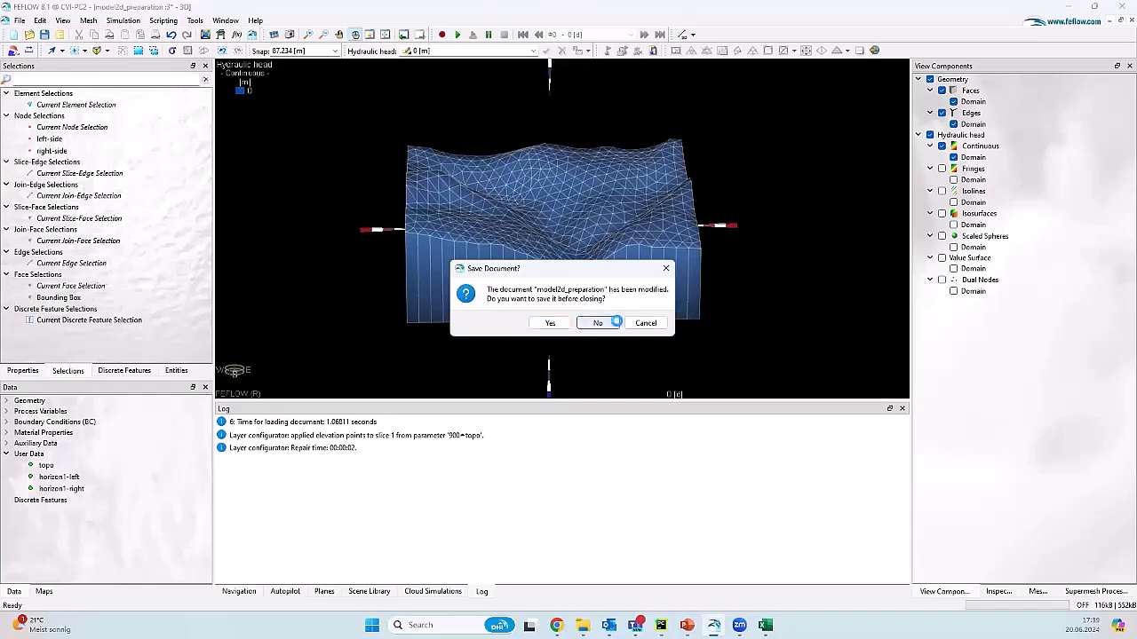
left_click(598, 324)
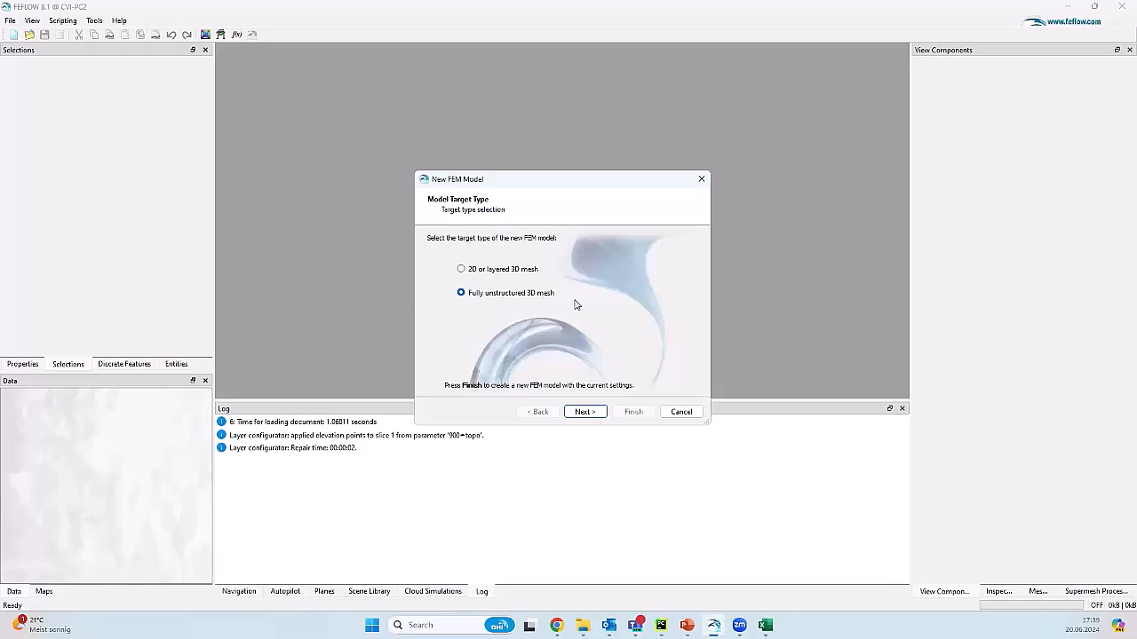
left_click(600, 412)
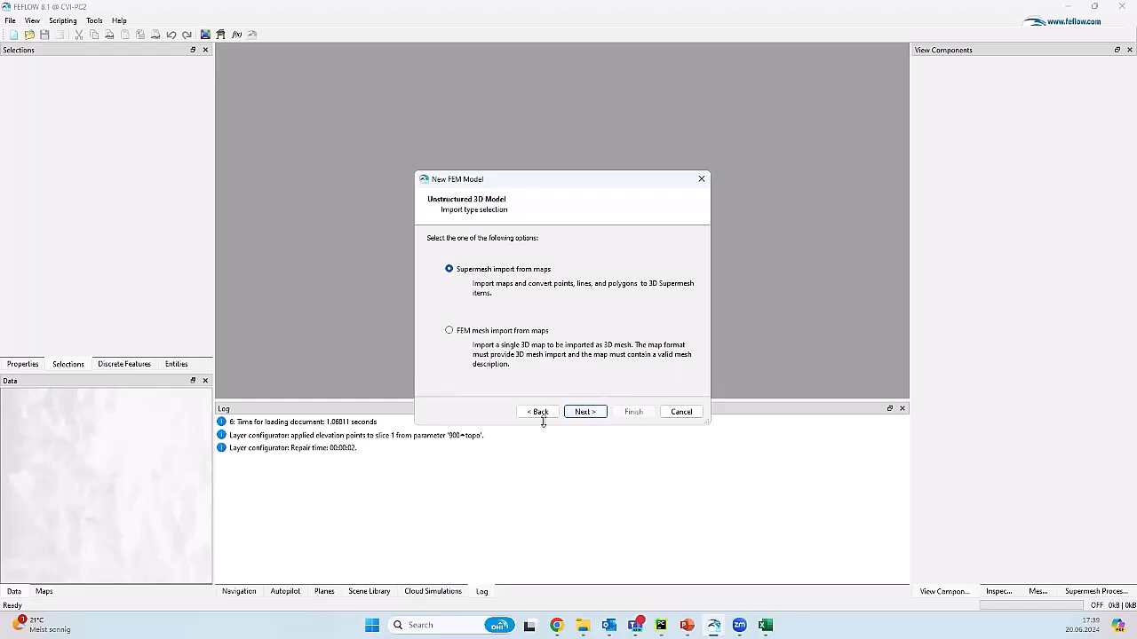
left_click(586, 412)
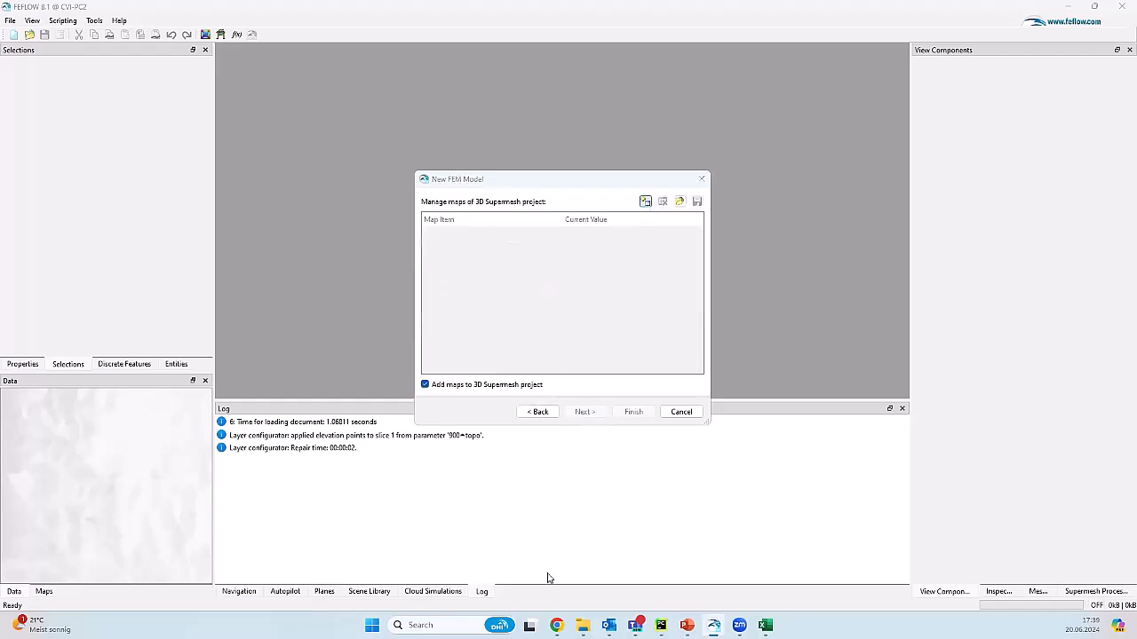
Step: Copy the import+export folder path from File Explorer and paste it into Choose Maps' File name field
mouse_move(579, 622)
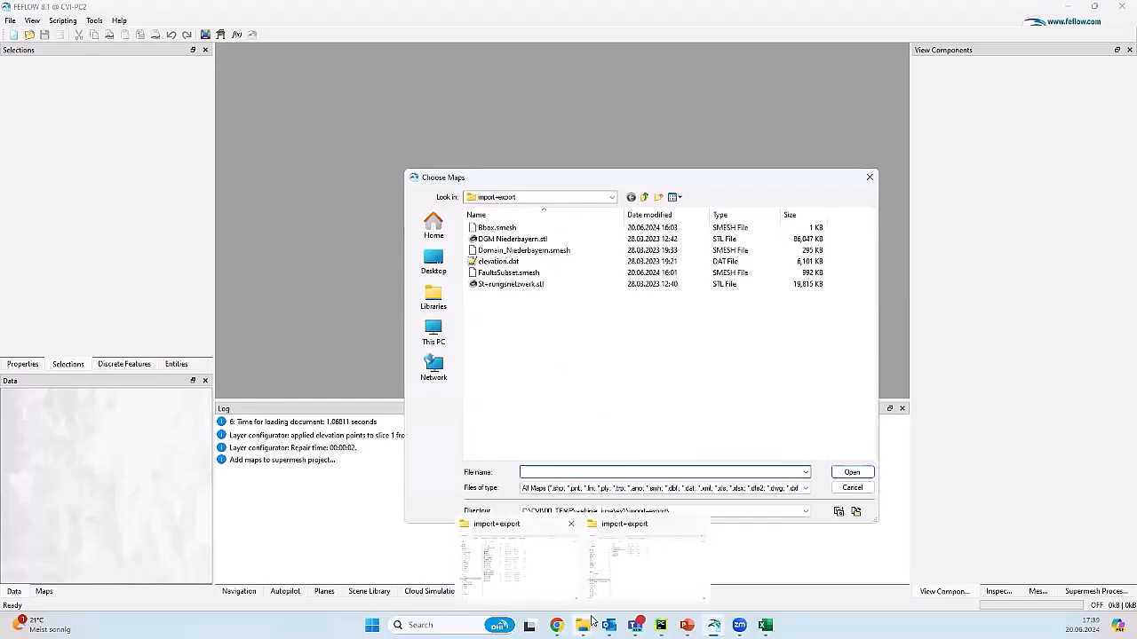
left_click(522, 586)
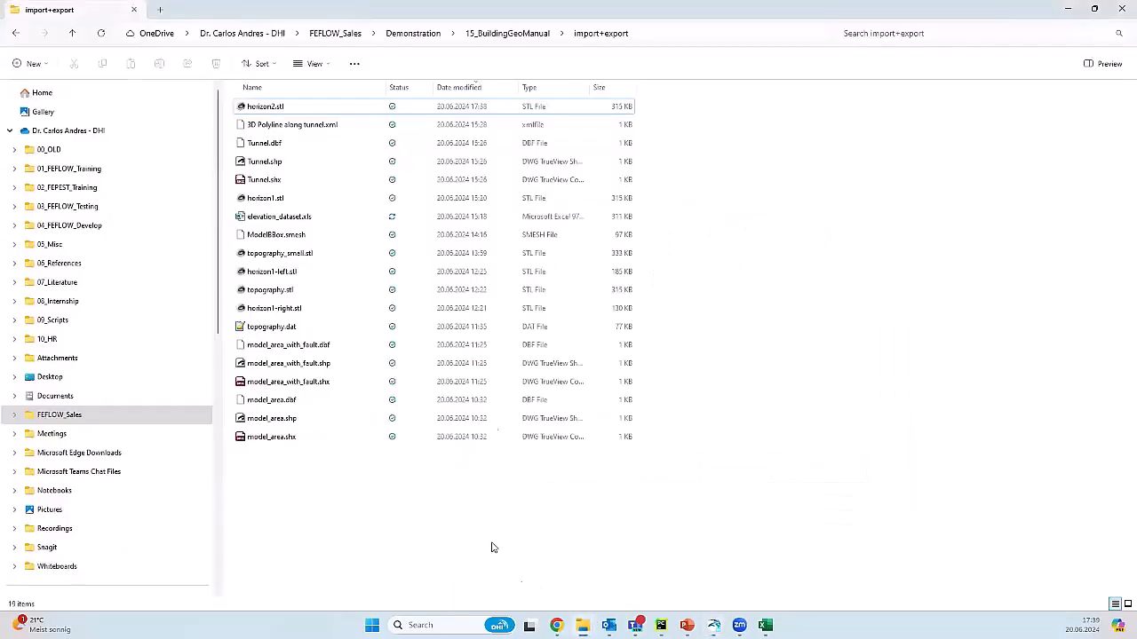
left_click(677, 36)
key("ctrl+c")
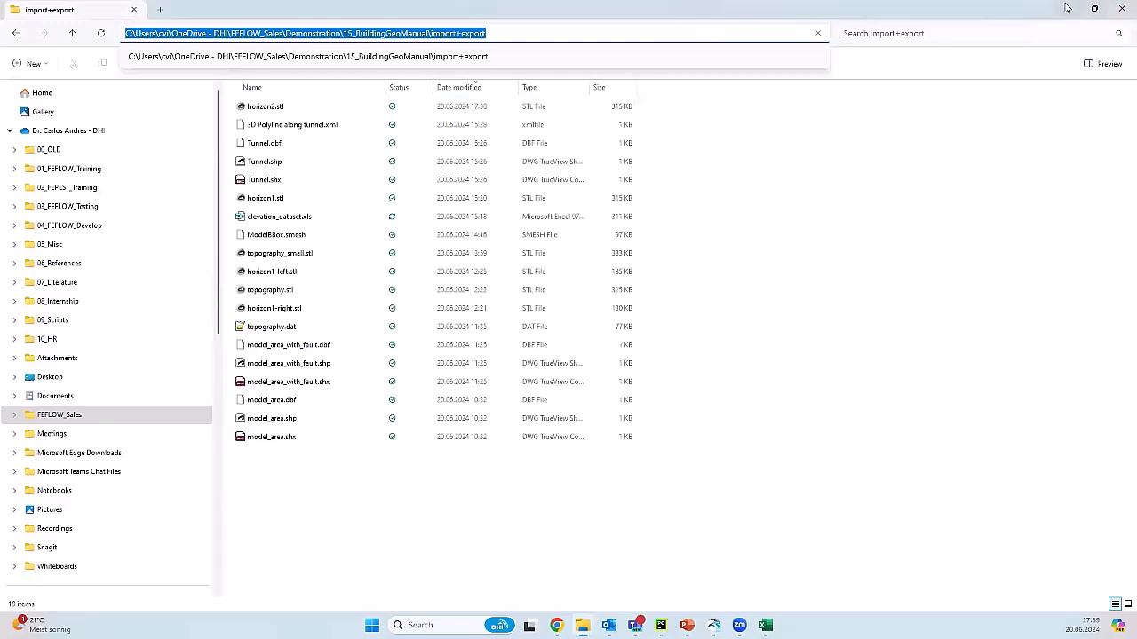
left_click(1068, 7)
left_click(661, 472)
key("ctrl+v")
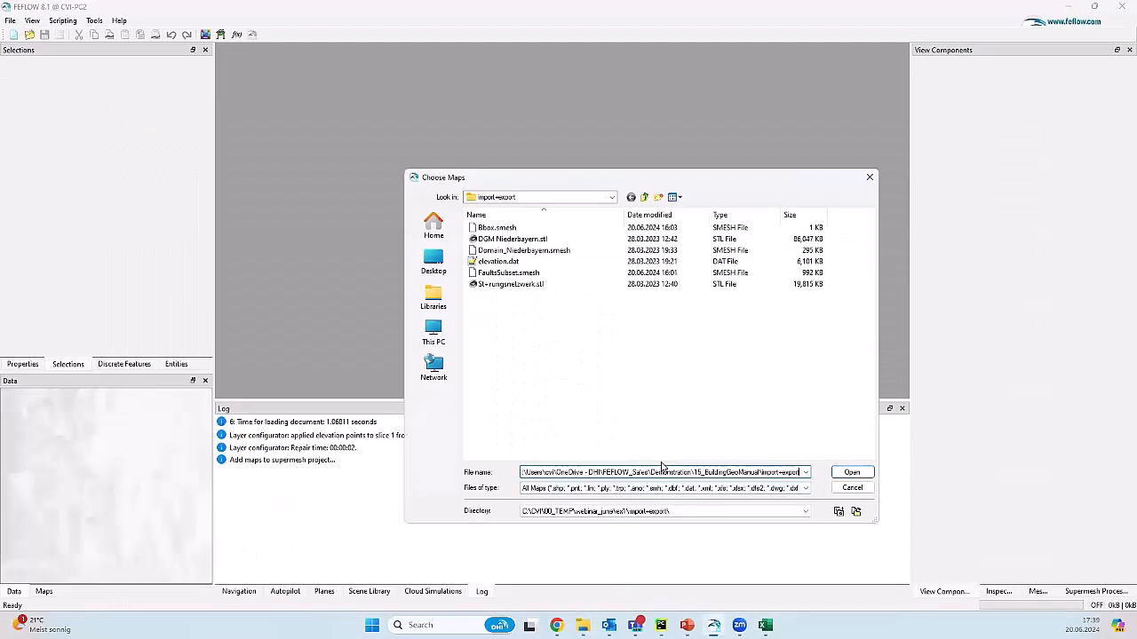
key("Return")
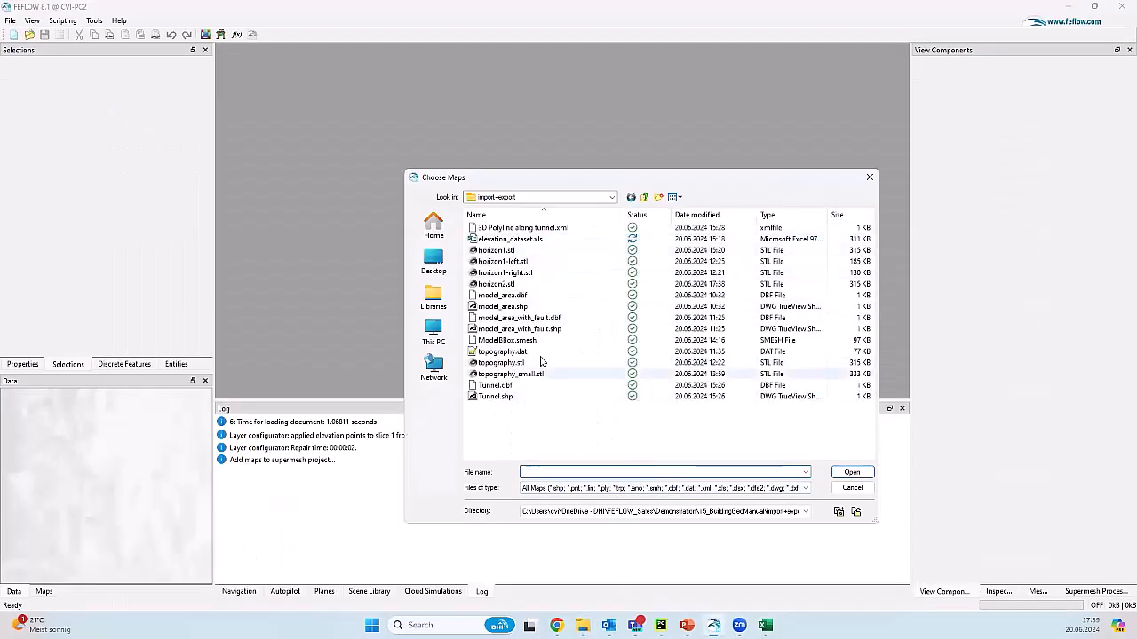
Step: Select ModelBBox.smesh, horizon2.stl and horizon1.stl together in Choose Maps and load them
left_click(520, 341)
left_click(515, 283, "ctrl")
left_click(518, 251, "ctrl")
key("Return")
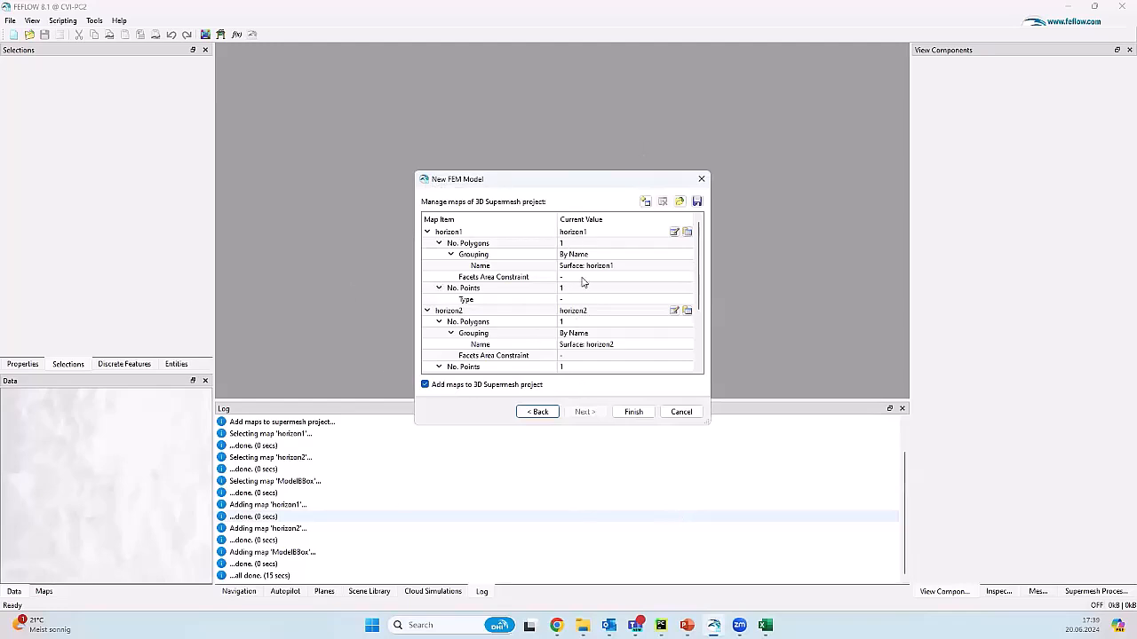
Step: Check the horizon1, horizon2 and ModelBBox polygon entries in the map tree, then finish the wizard
scroll(586, 276, "down", 2)
scroll(592, 327, "up", 2)
left_click(485, 250)
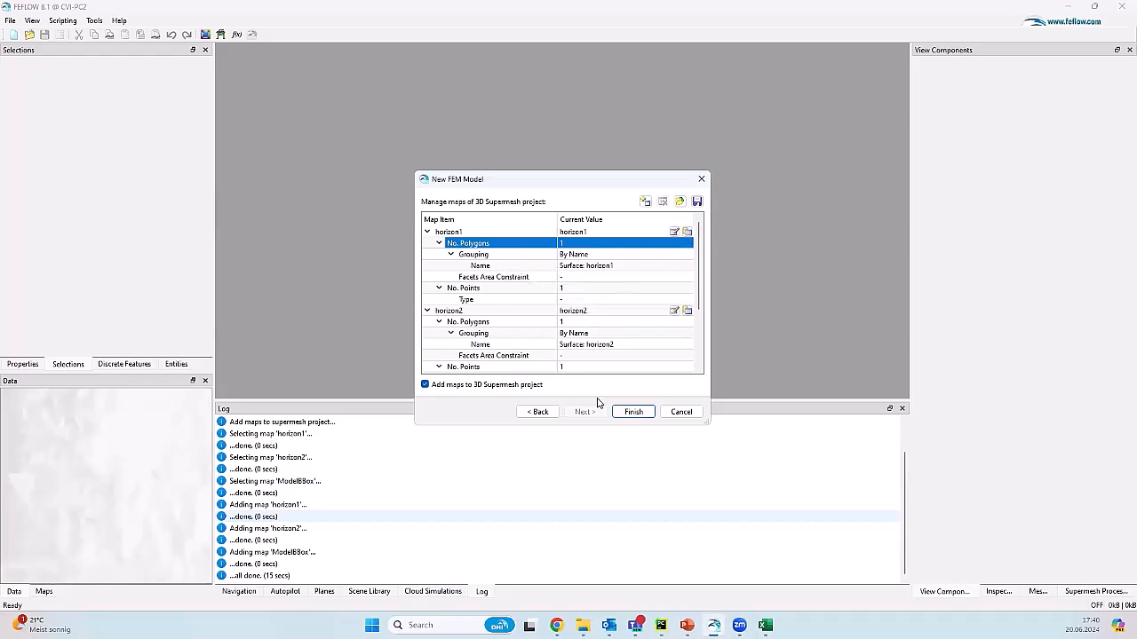
left_click(633, 411)
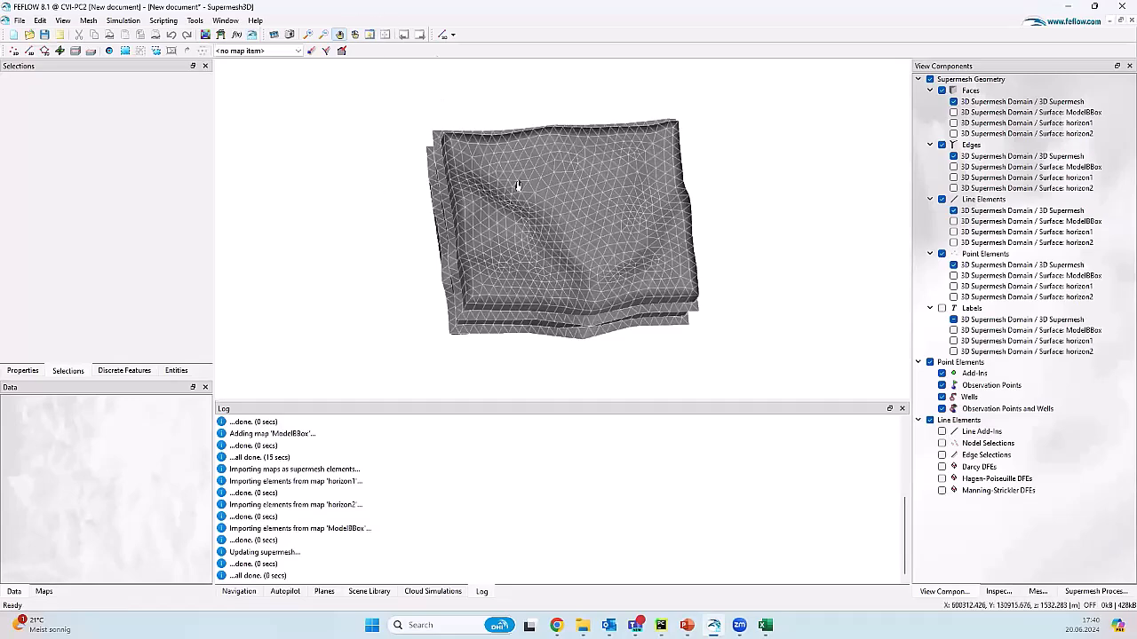
left_click_drag(636, 279, 591, 301)
right_click_drag(592, 302, 487, 241)
left_click_drag(486, 240, 384, 227)
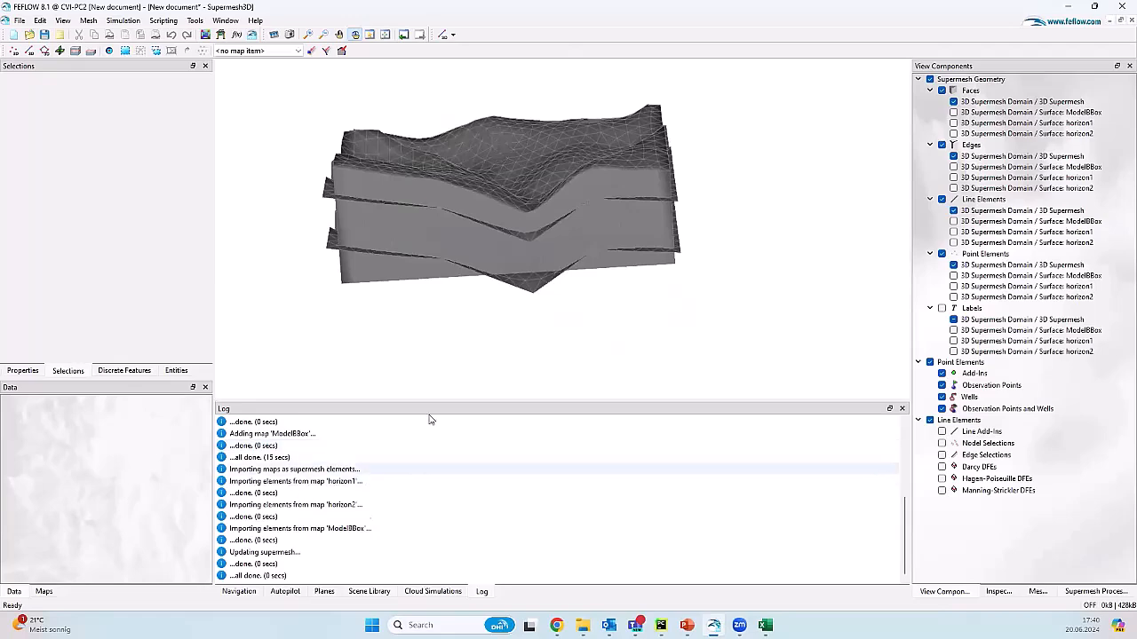
left_click_drag(475, 251, 472, 297)
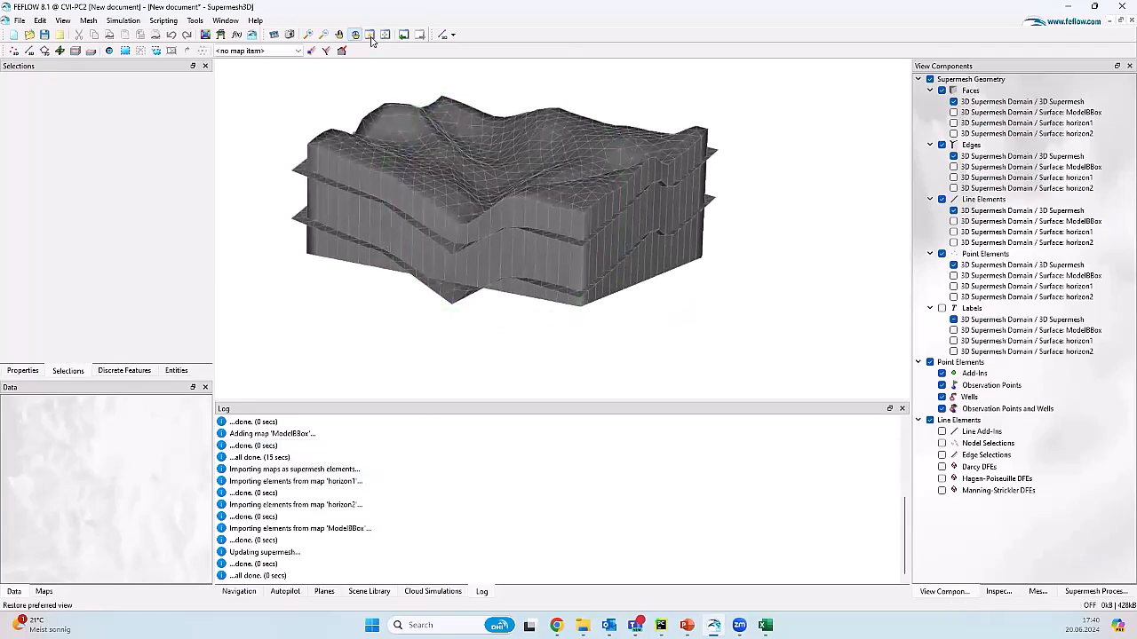
left_click_drag(449, 250, 411, 248)
right_click_drag(362, 202, 386, 188)
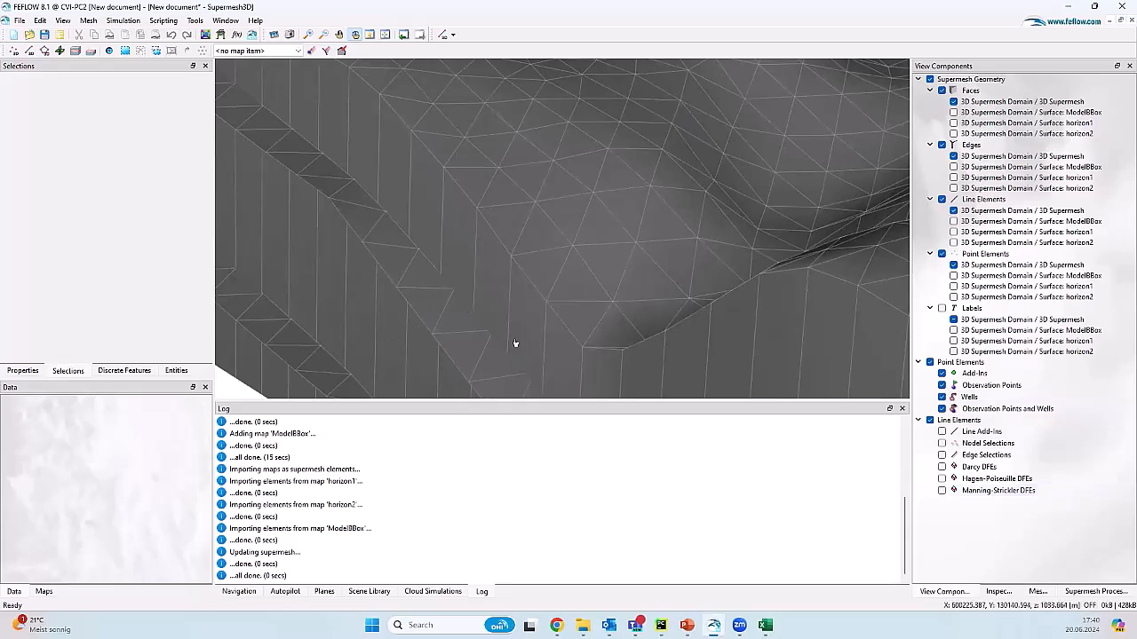
scroll(387, 208, "up", 5)
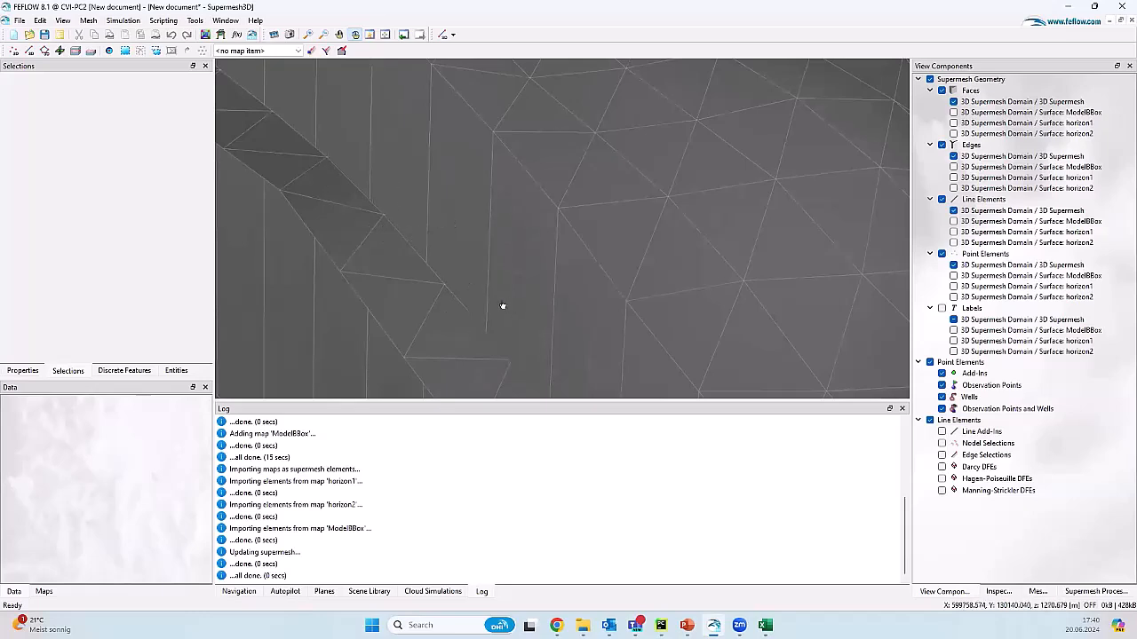
scroll(414, 216, "down", 5)
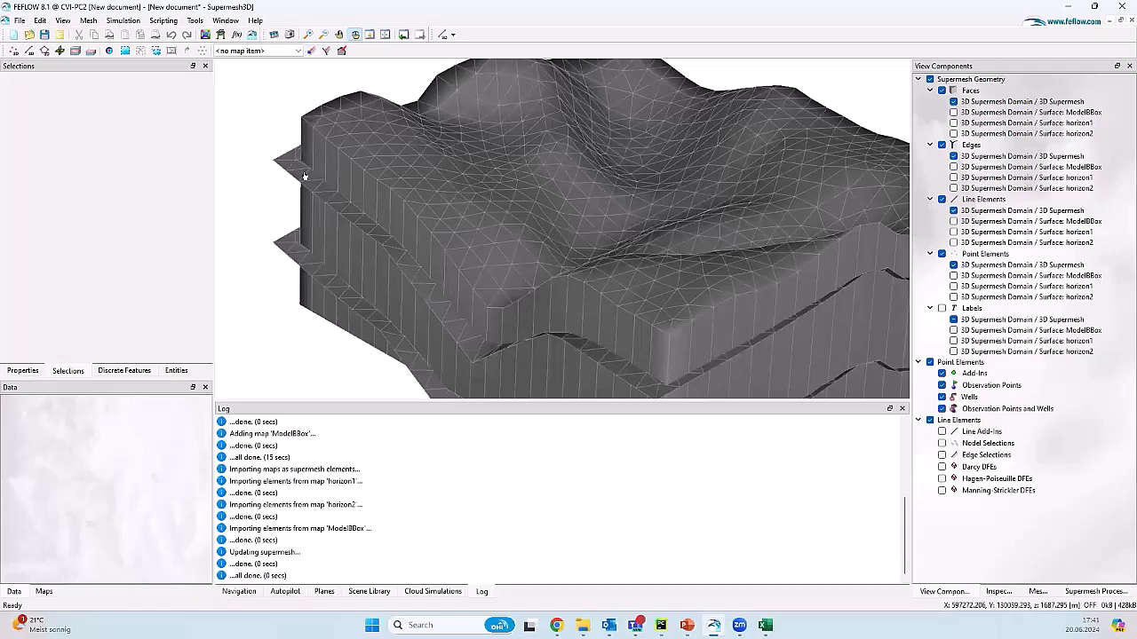
scroll(342, 291, "down", 3)
left_click_drag(342, 290, 368, 190)
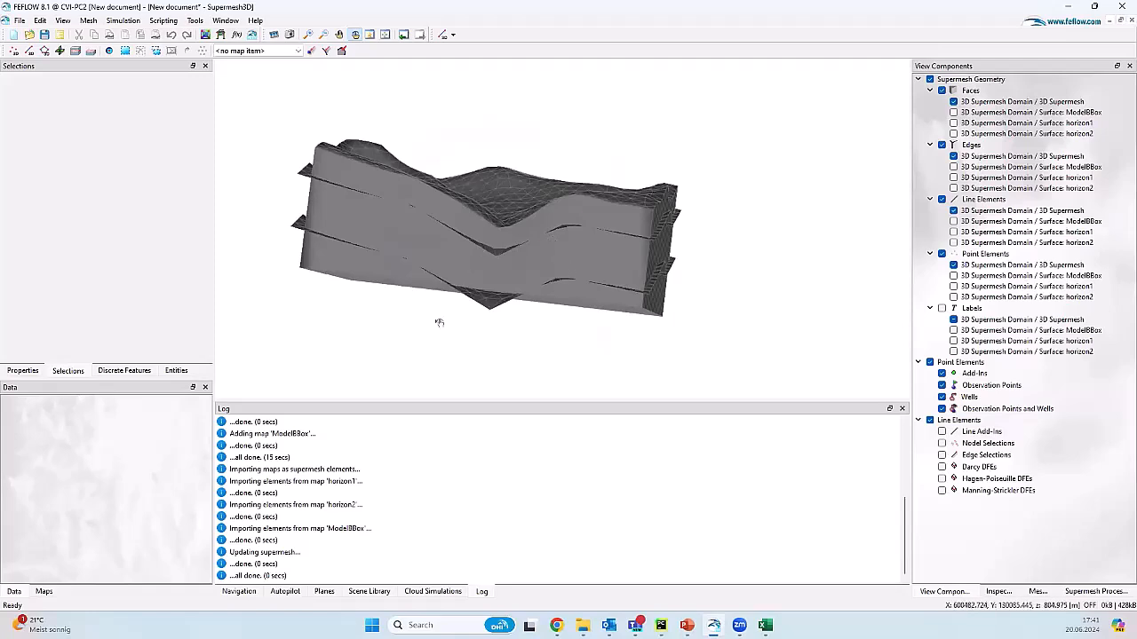
Step: Clear the Log, then confirm OpenGeode output stays .og_tsf3d/.og_brep in Global Settings and cancel
right_click(453, 480)
left_click(488, 499)
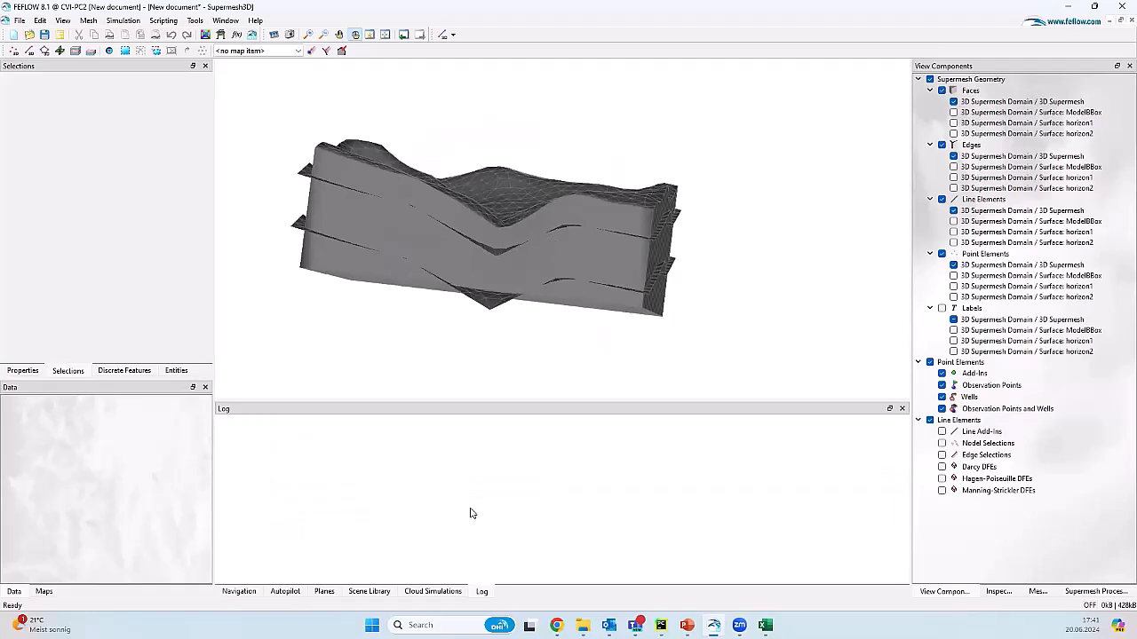
left_click(196, 21)
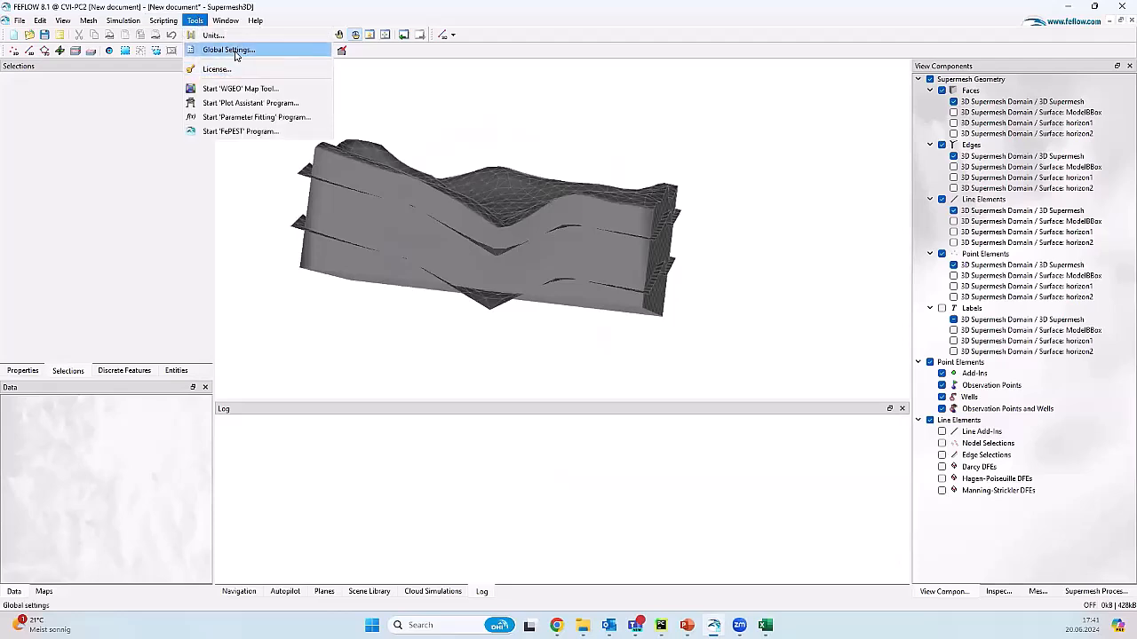
left_click(233, 51)
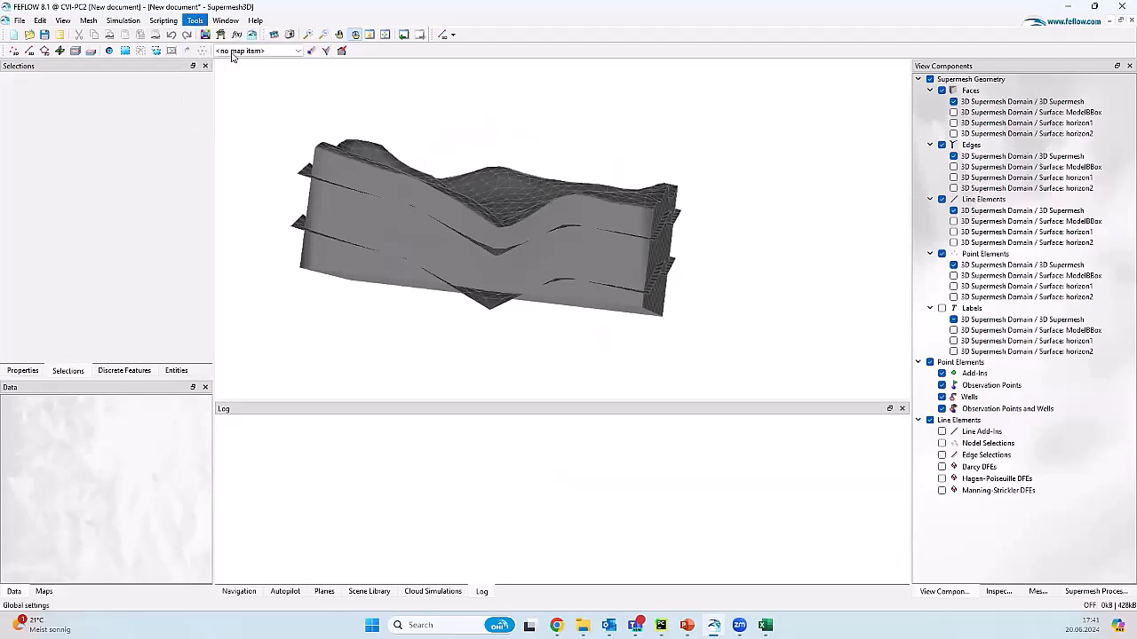
left_click(383, 159)
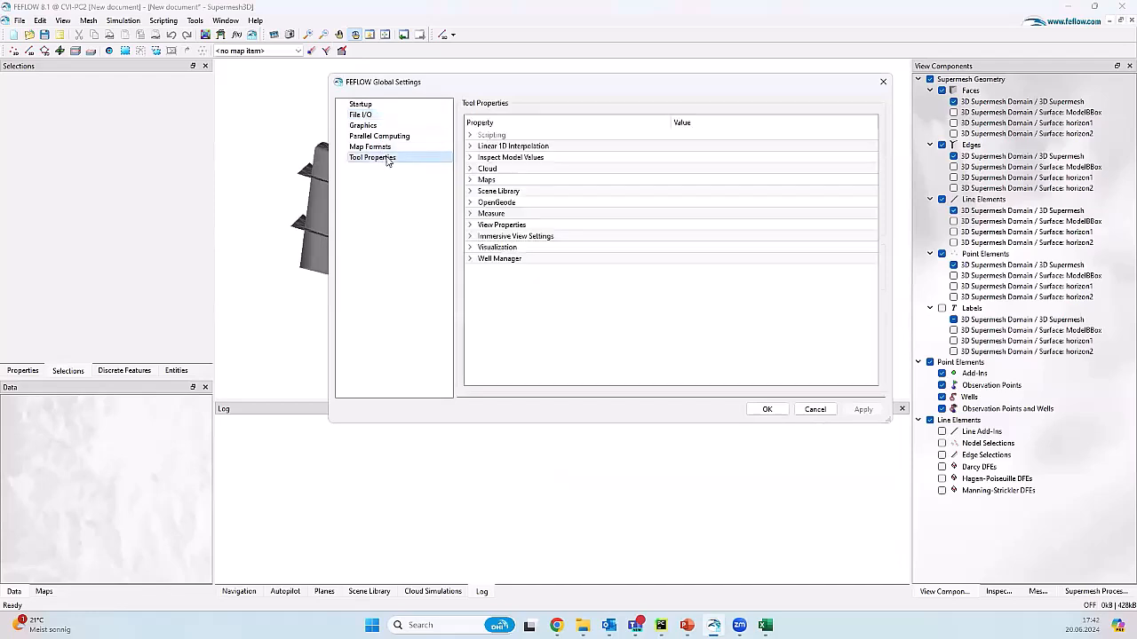
left_click(471, 205)
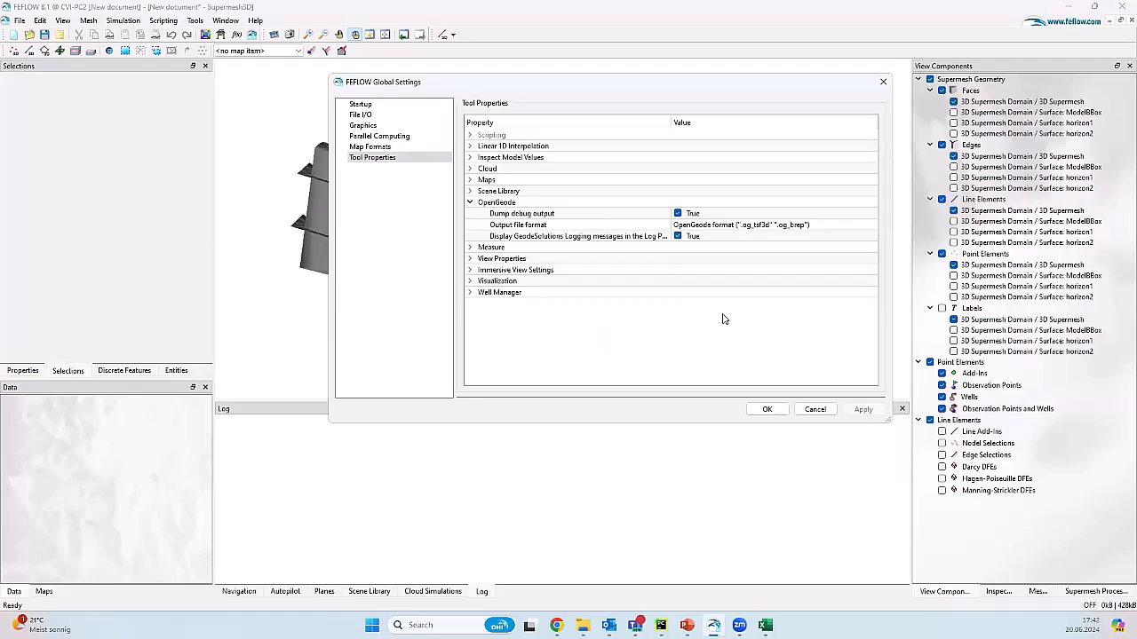
left_click(835, 230)
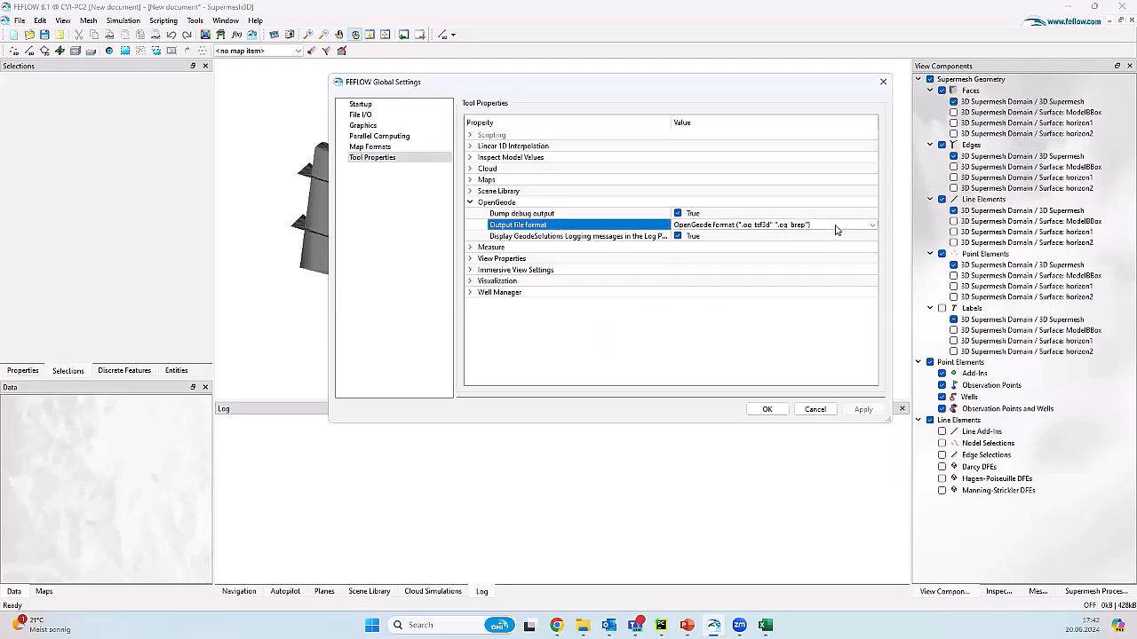
left_click(835, 230)
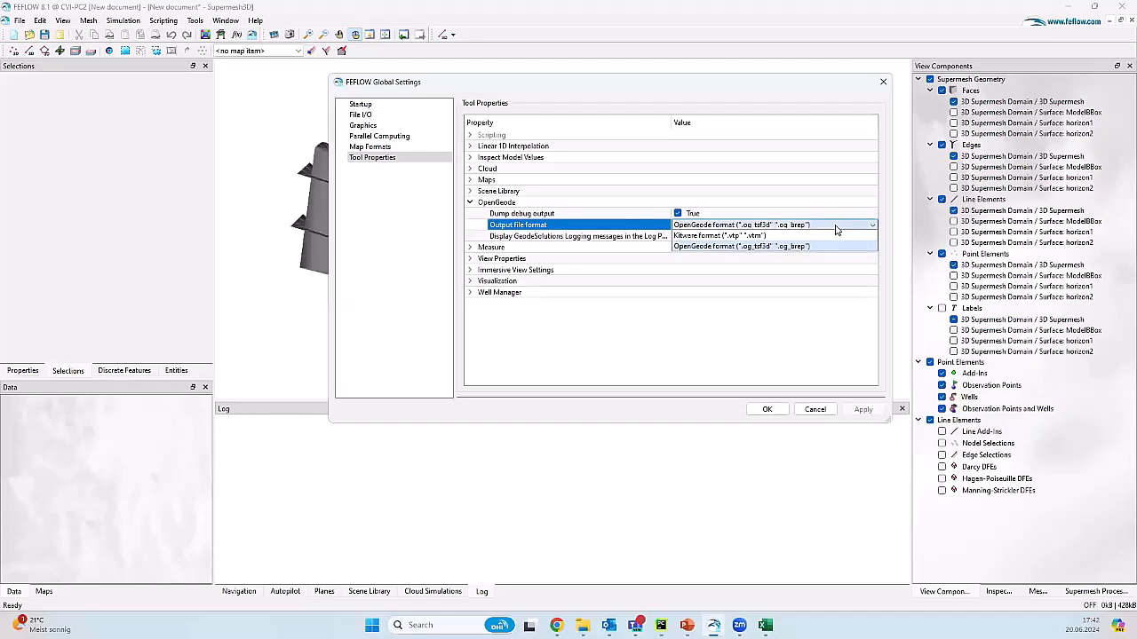
left_click(754, 317)
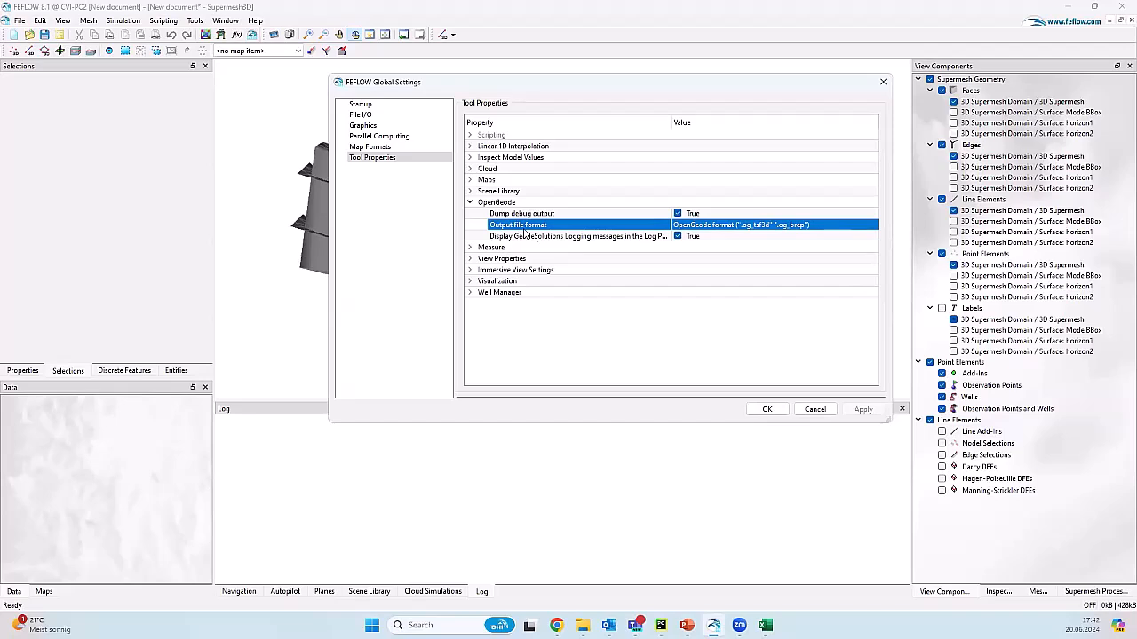
left_click(814, 410)
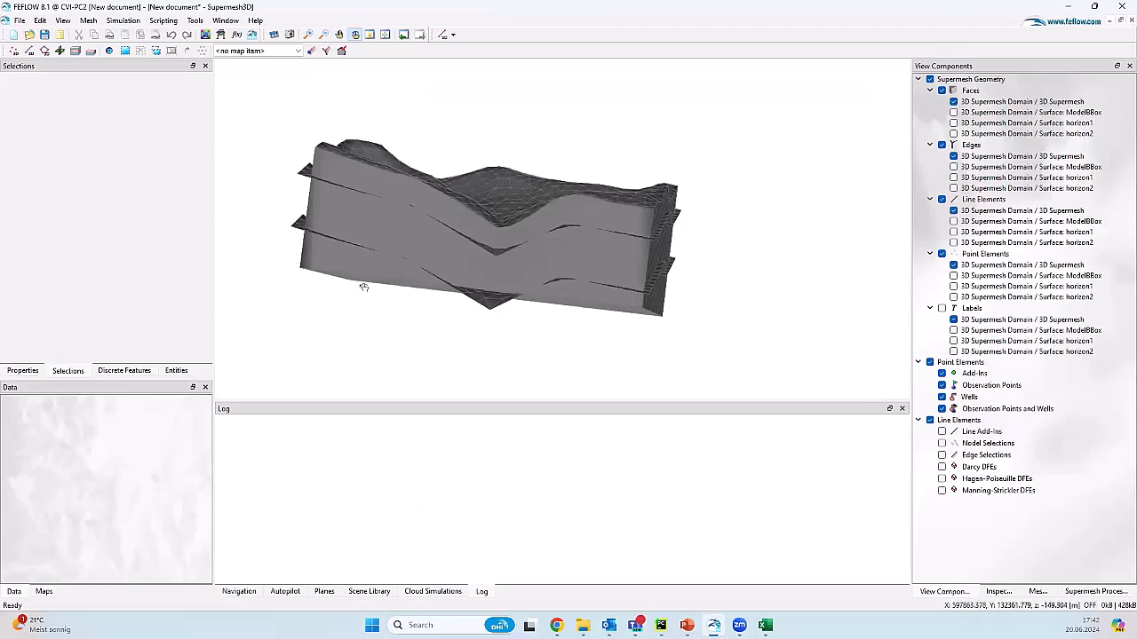
Step: Rotate the supermesh slightly and bring up its processing settings in the Meshing panel
left_click_drag(418, 263, 444, 275)
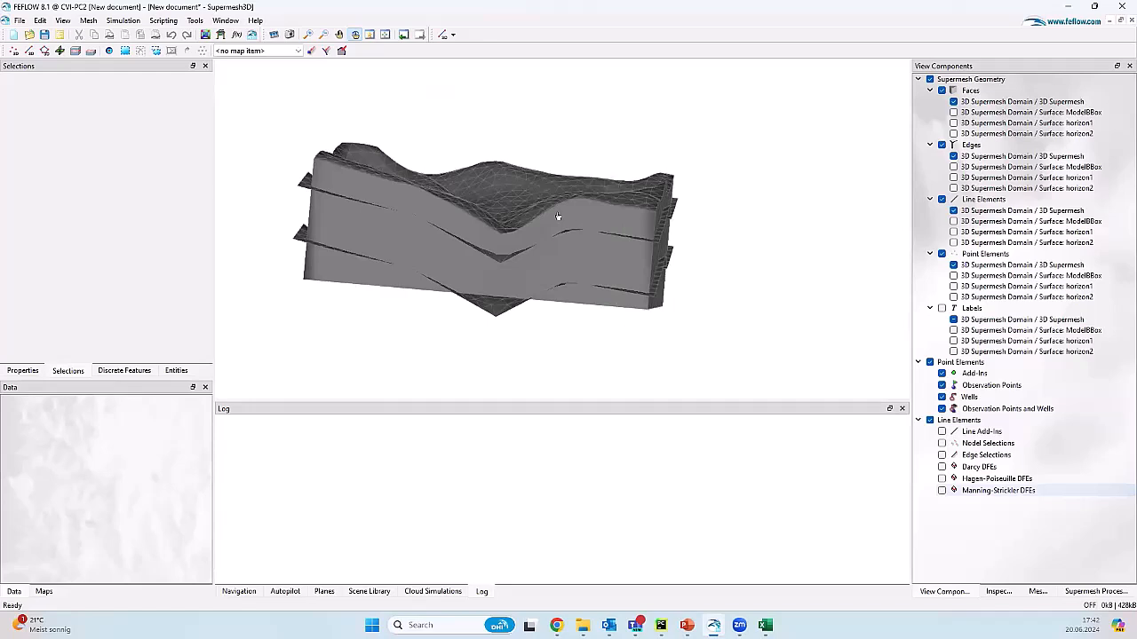
left_click(1091, 591)
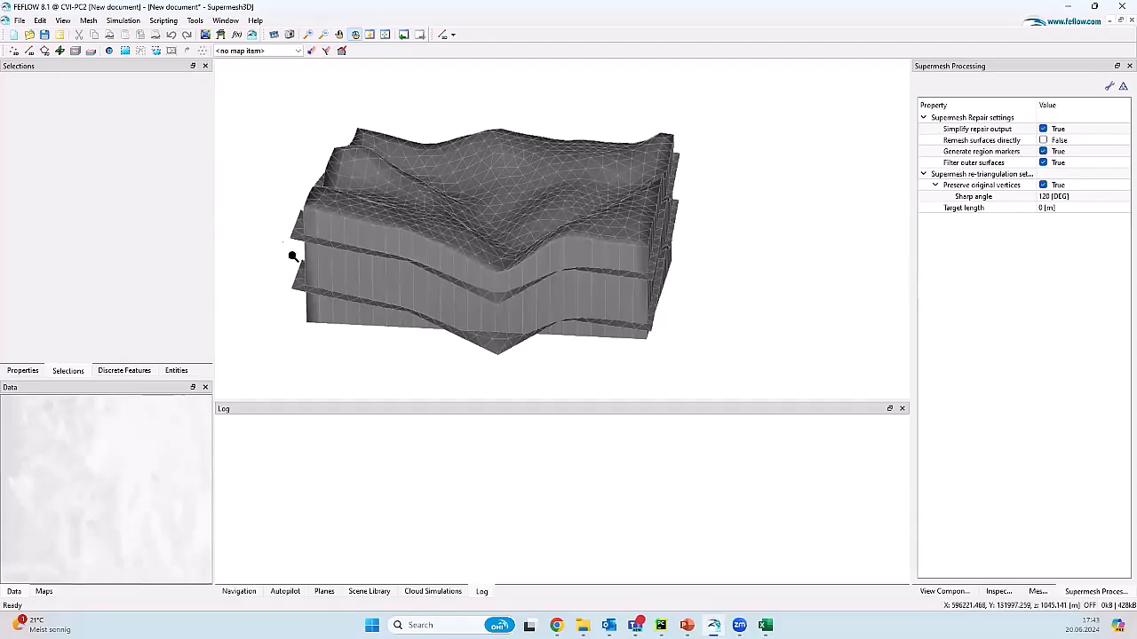
scroll(300, 279, "up", 5)
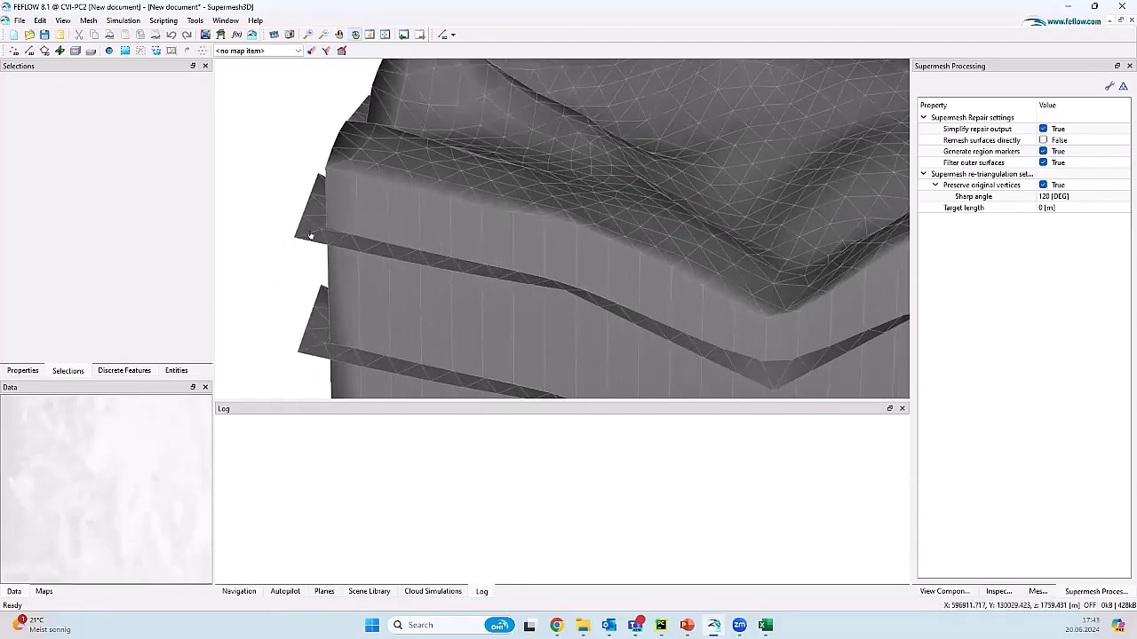
scroll(329, 203, "down", 5)
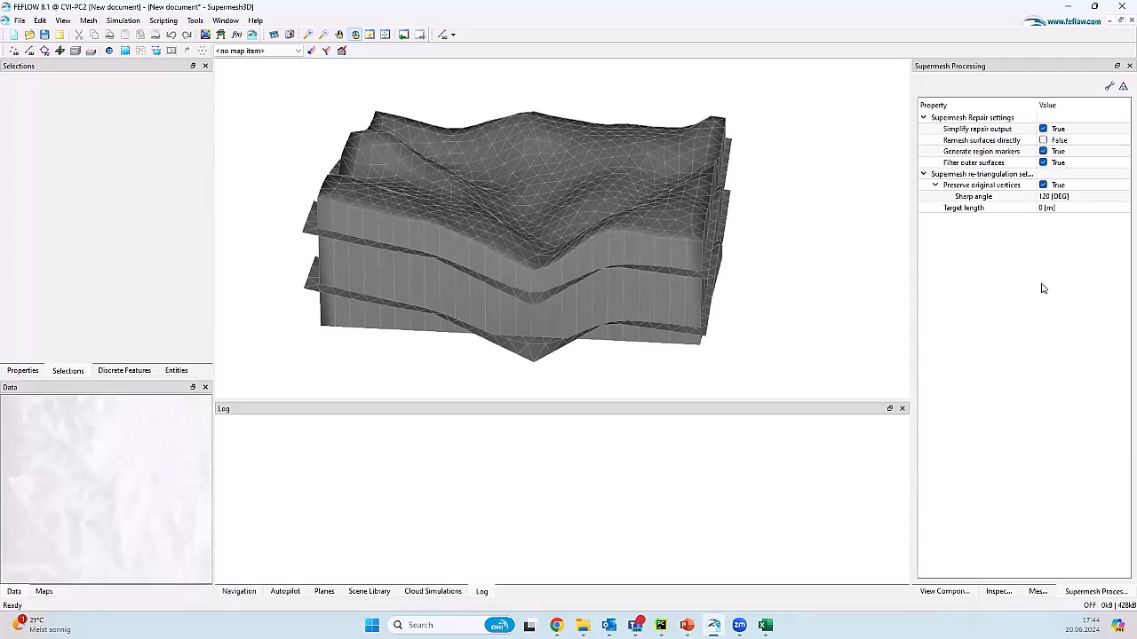
Step: Run Supermesh Repair to trim the protruding horizons, then rotate the repaired 3-block model
left_click(1109, 86)
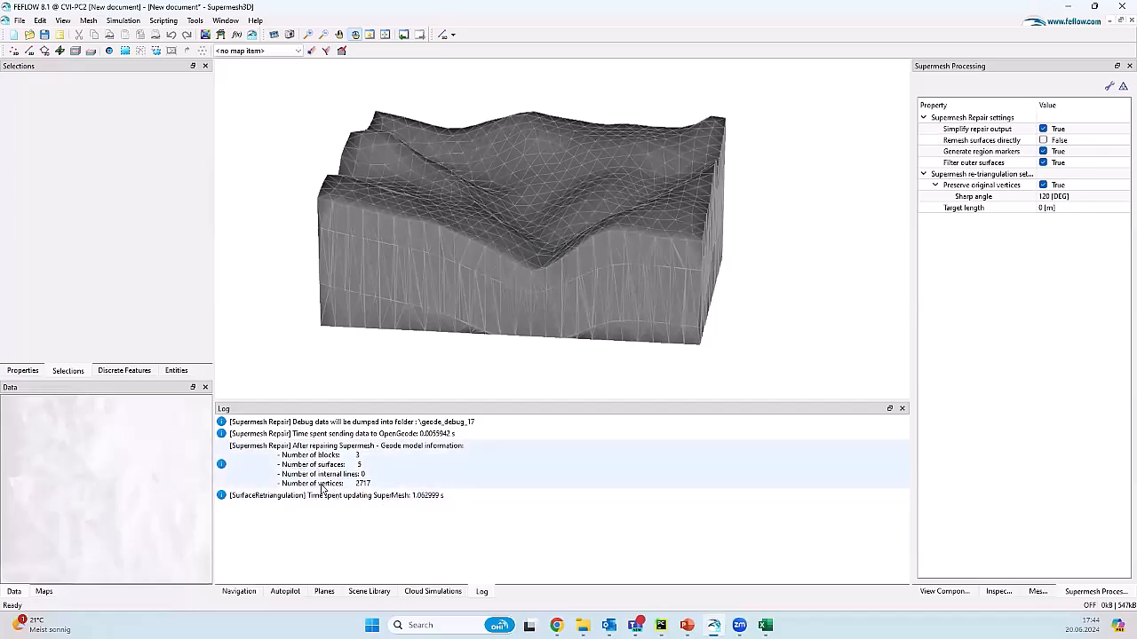
left_click_drag(553, 325, 325, 228)
left_click_drag(398, 228, 351, 256)
left_click_drag(681, 231, 648, 355)
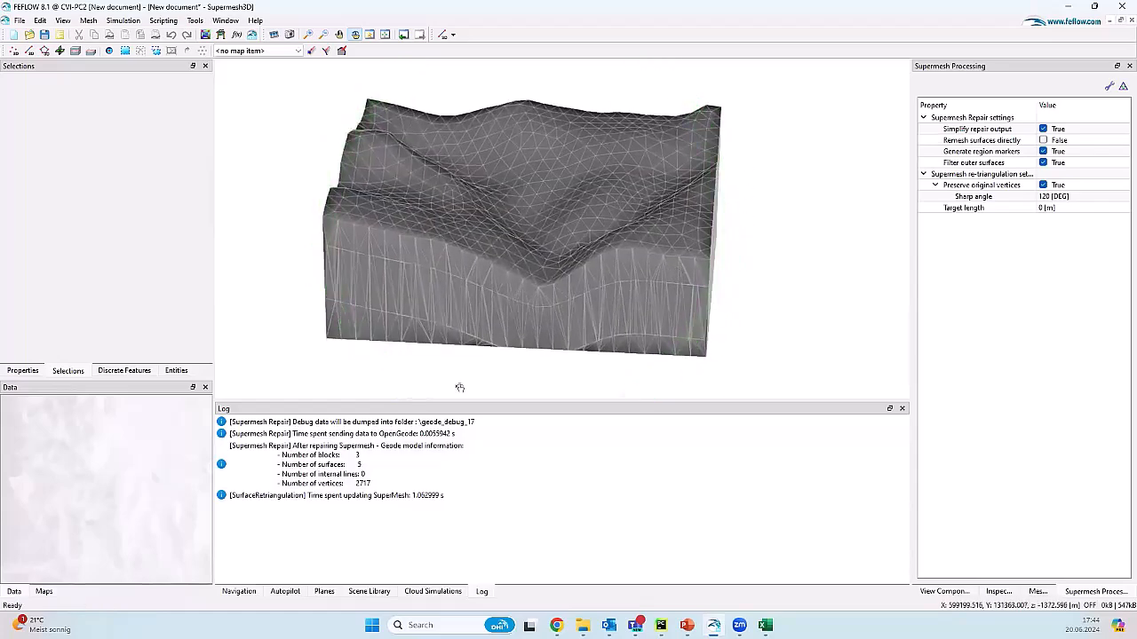
Step: Switch the mesher from TetGen to Geode and generate the 3D FEM mesh of 14763 elements
left_click(1038, 592)
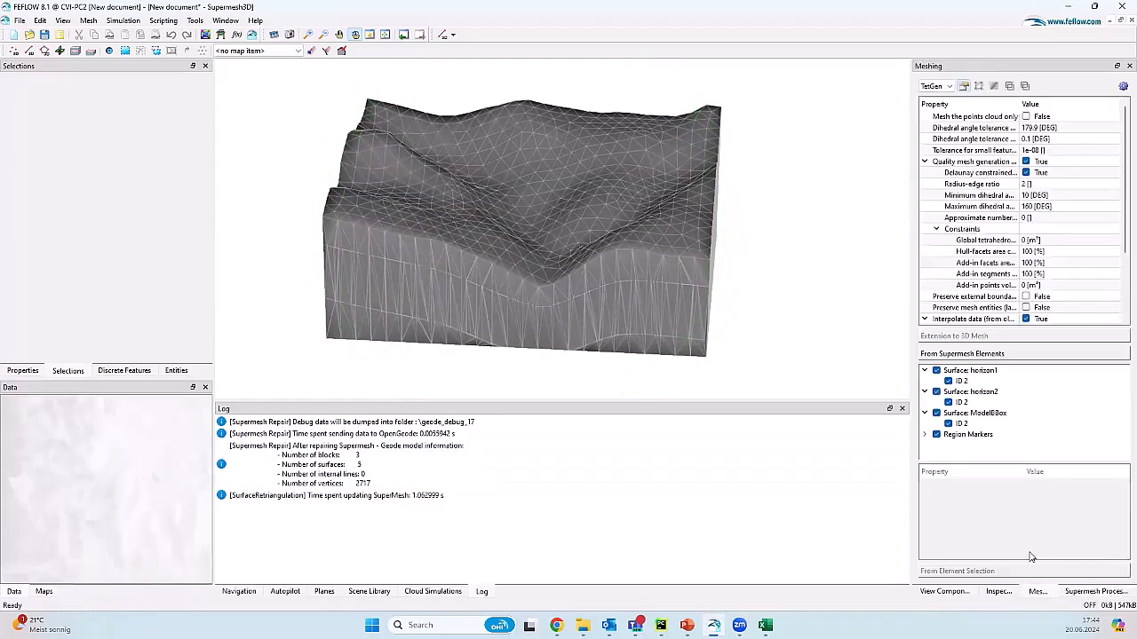
left_click(935, 86)
left_click(932, 108)
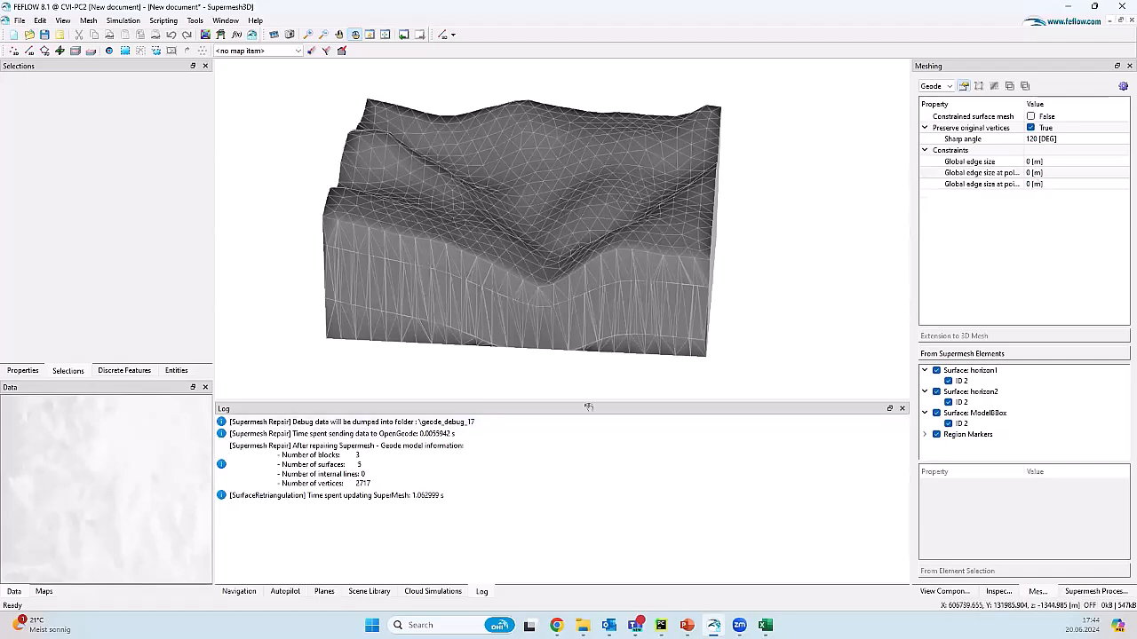
left_click(1123, 86)
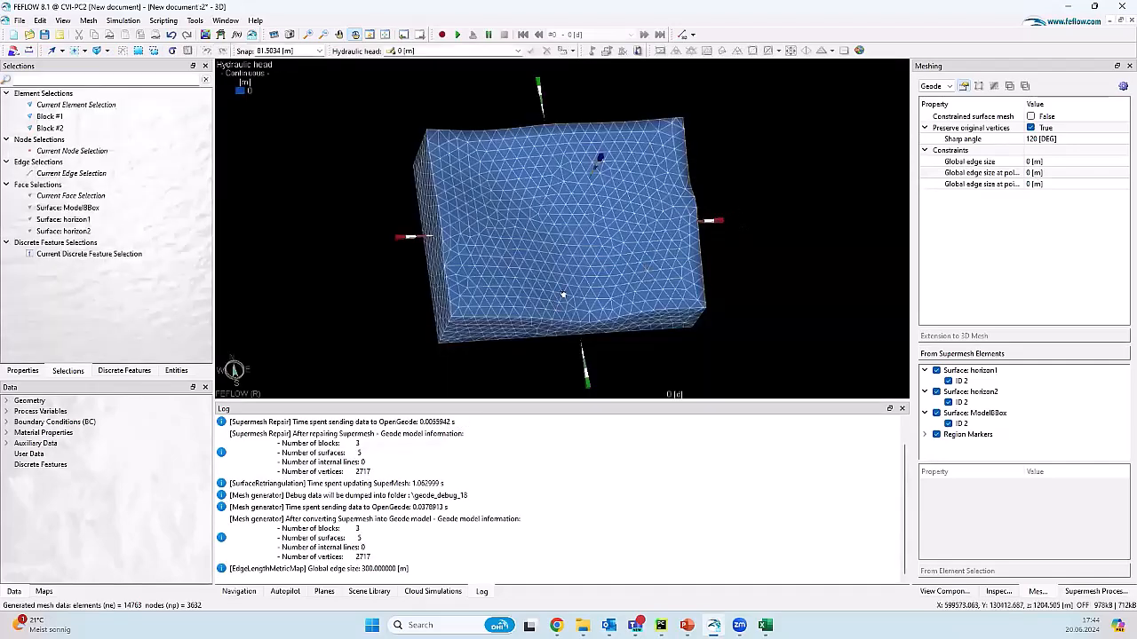
left_click_drag(563, 297, 613, 229)
Step: Highlight Block #1, Block #2 and the horizon1 surface on the mesh, then close the FEM mesh view
left_click(76, 129)
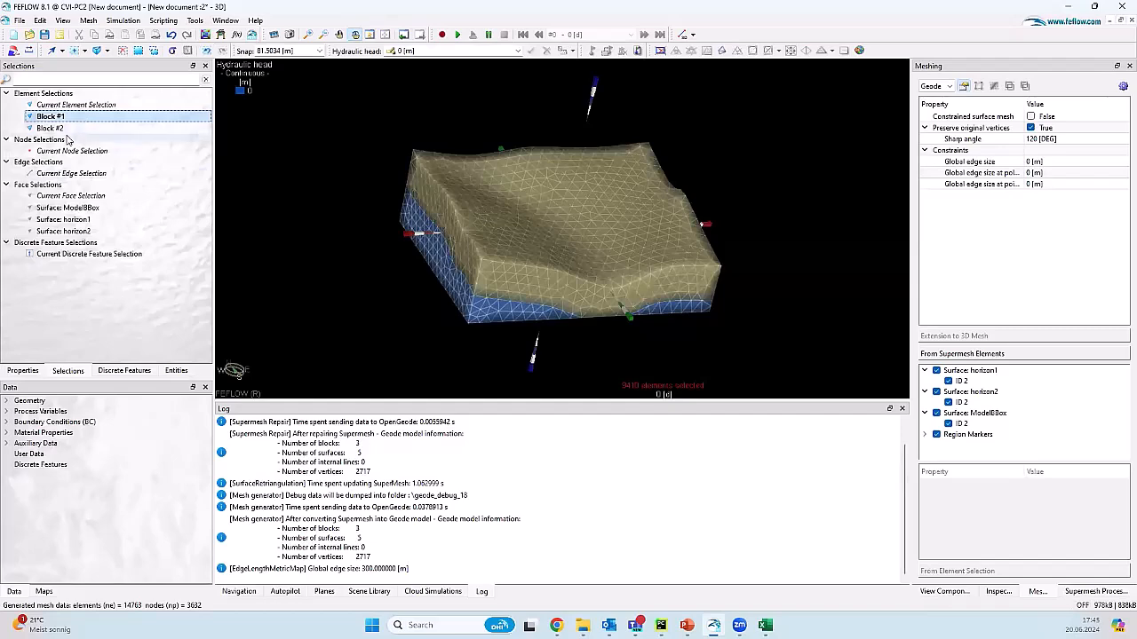
left_click_drag(632, 282, 613, 257)
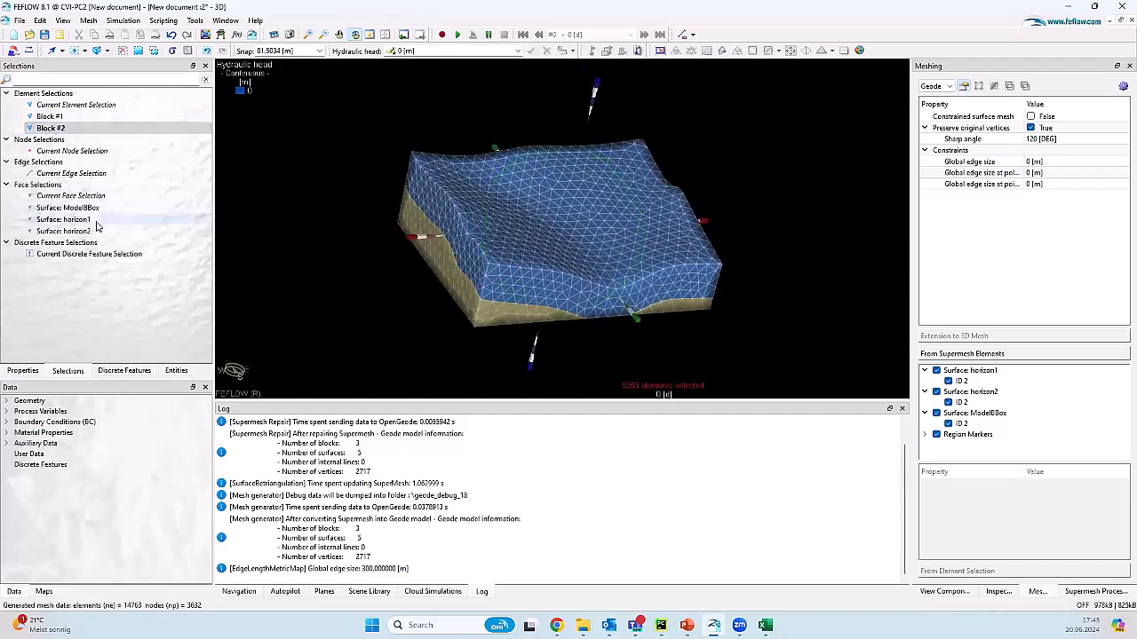
left_click(84, 220)
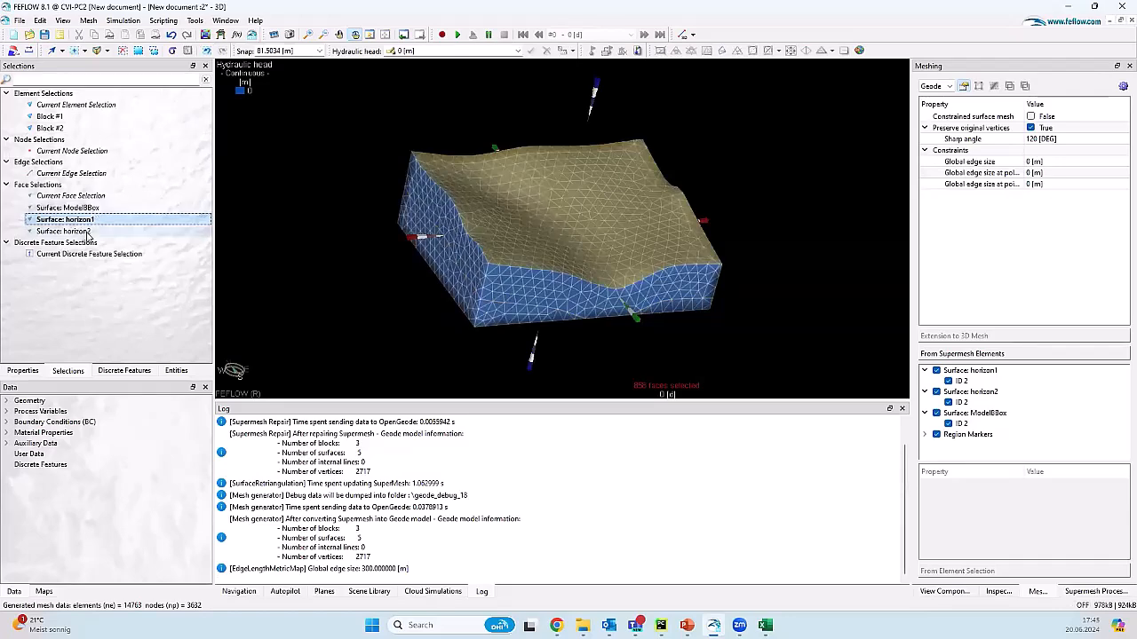
left_click_drag(538, 264, 508, 265)
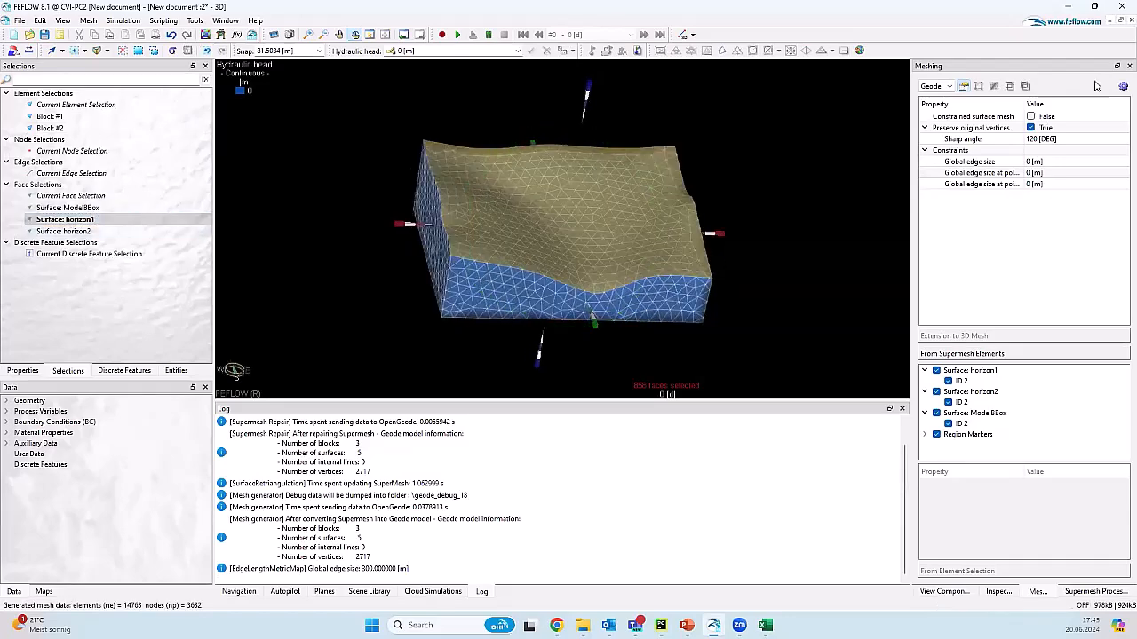
left_click(1132, 19)
Step: List the supermesh's loaded maps: Supermesh, horizon1 and horizon2 STL files, and ModelBBox
mouse_move(558, 278)
left_mouse_down()
mouse_move(507, 267)
mouse_move(540, 269)
left_mouse_up()
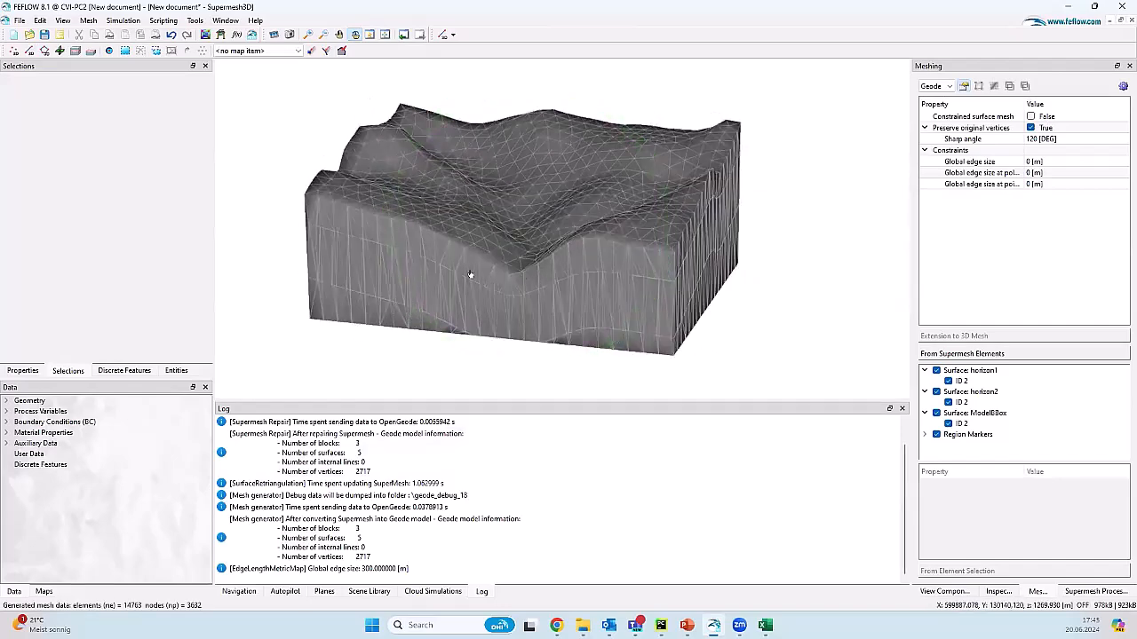
left_click_drag(645, 246, 581, 223)
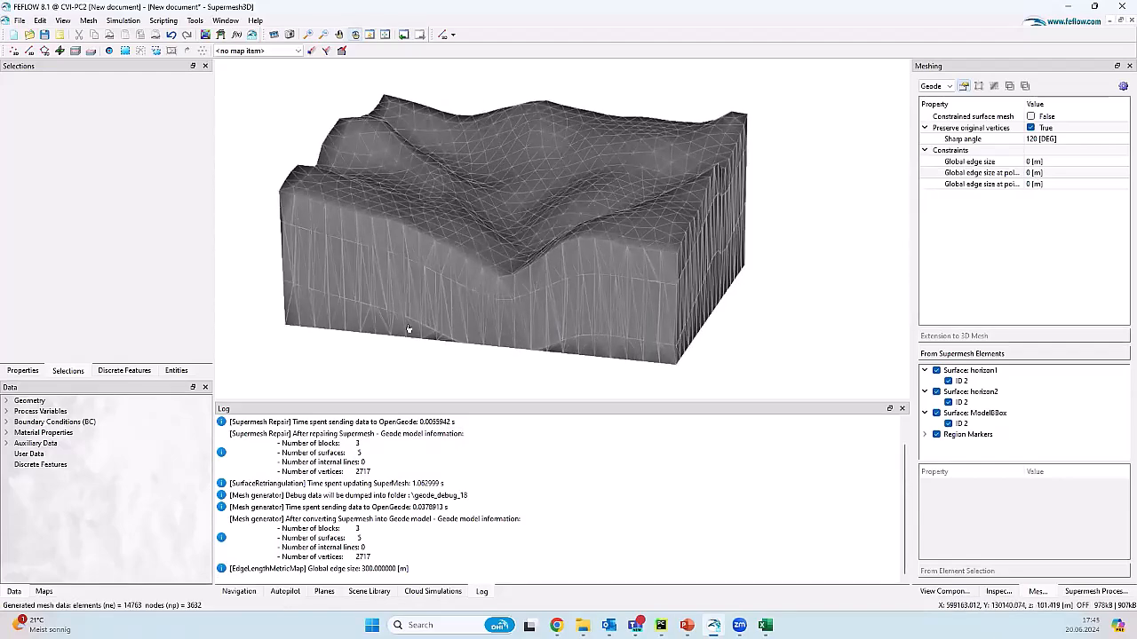
right_click_drag(623, 278, 626, 293)
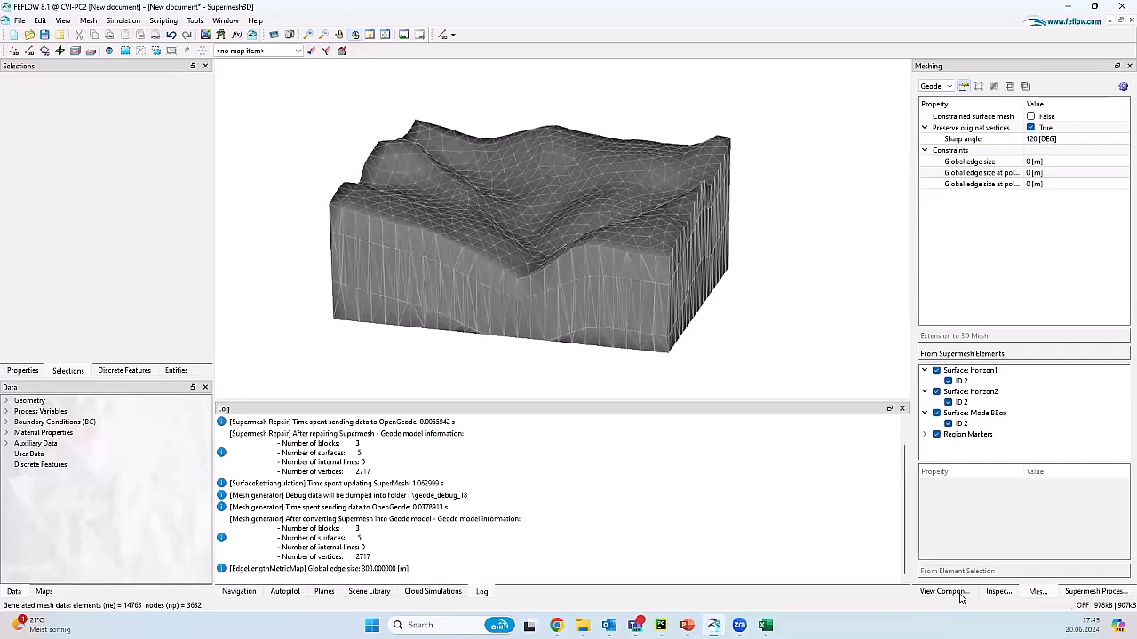
left_click(40, 593)
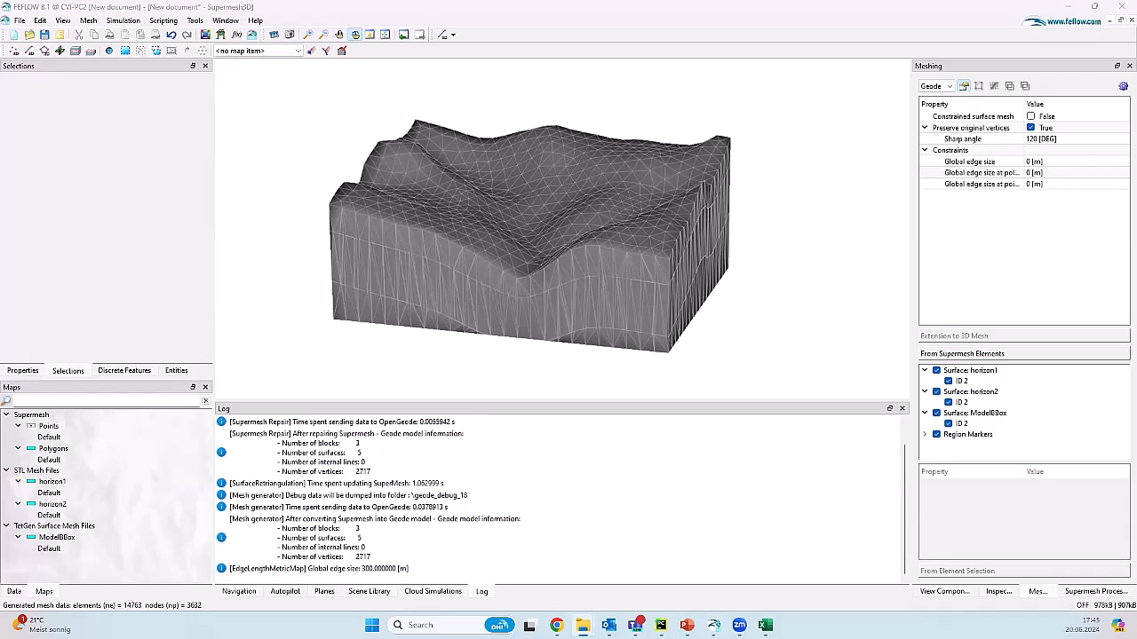
Step: Drag bbox3d_repair_horizonsComplete_repair+tunnel.smhx from the supersmh folder into FEFLOW to open it
left_click(583, 625)
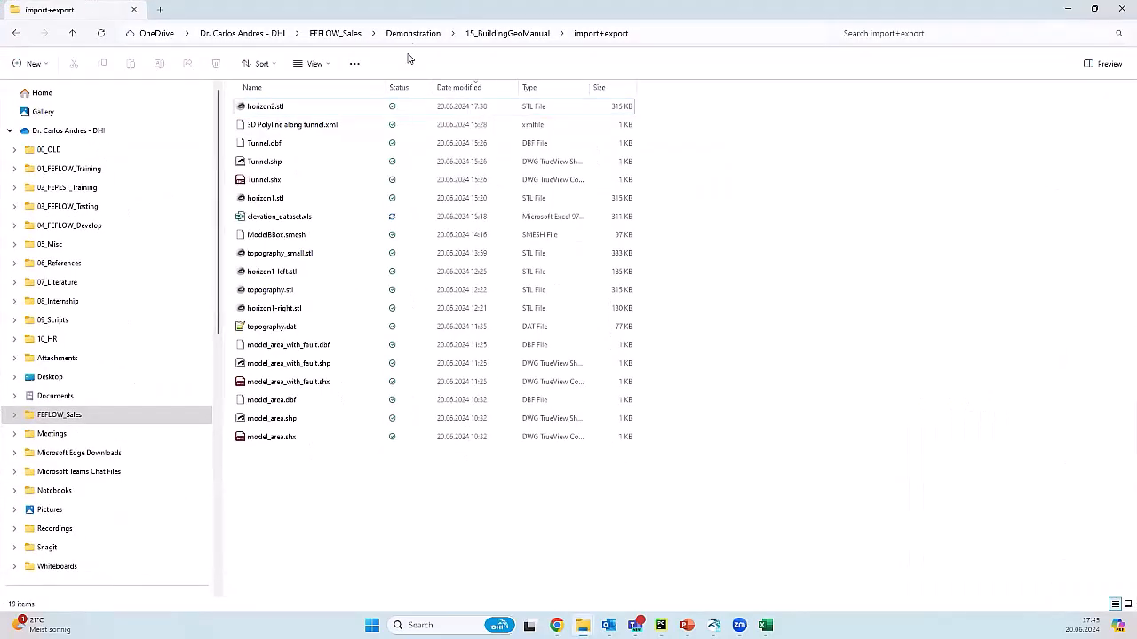
left_click(504, 33)
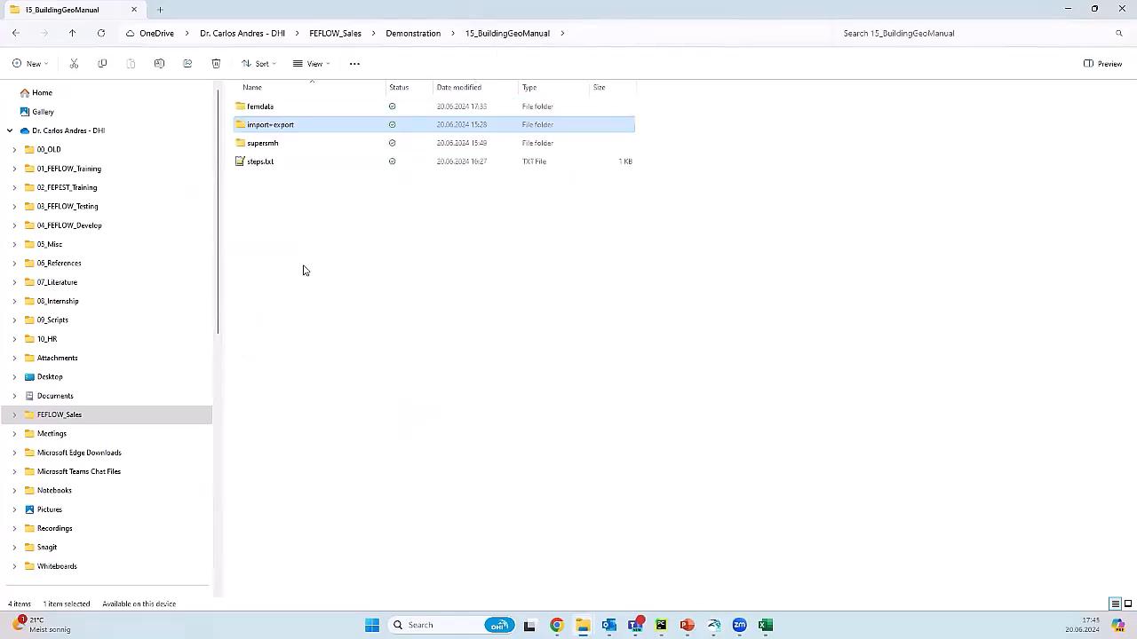
double_click(296, 144)
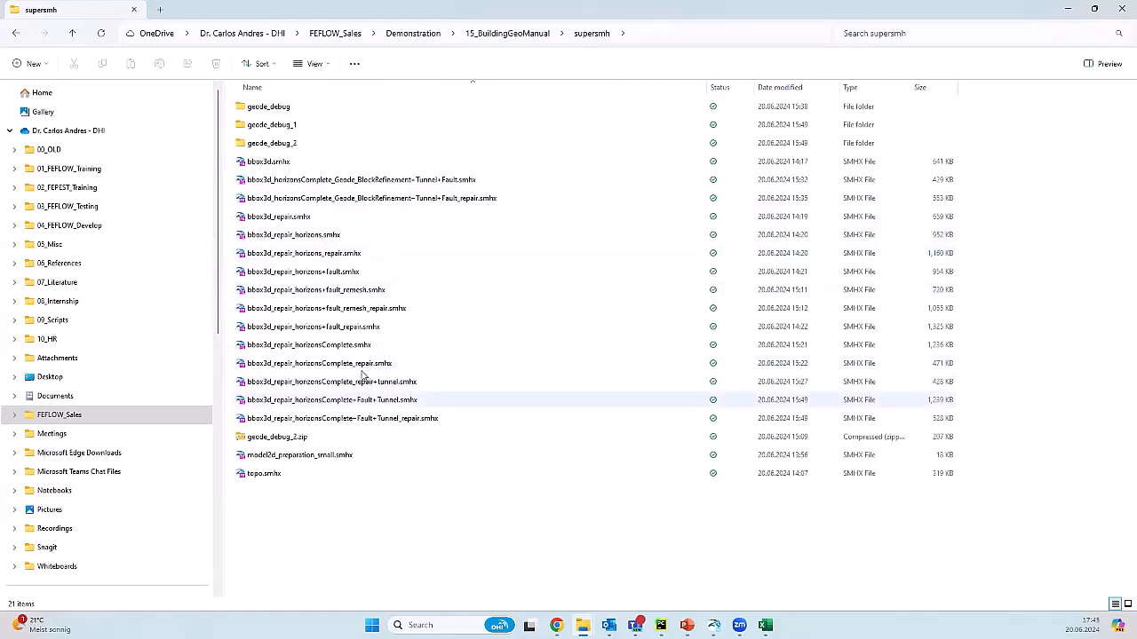
left_click(405, 381)
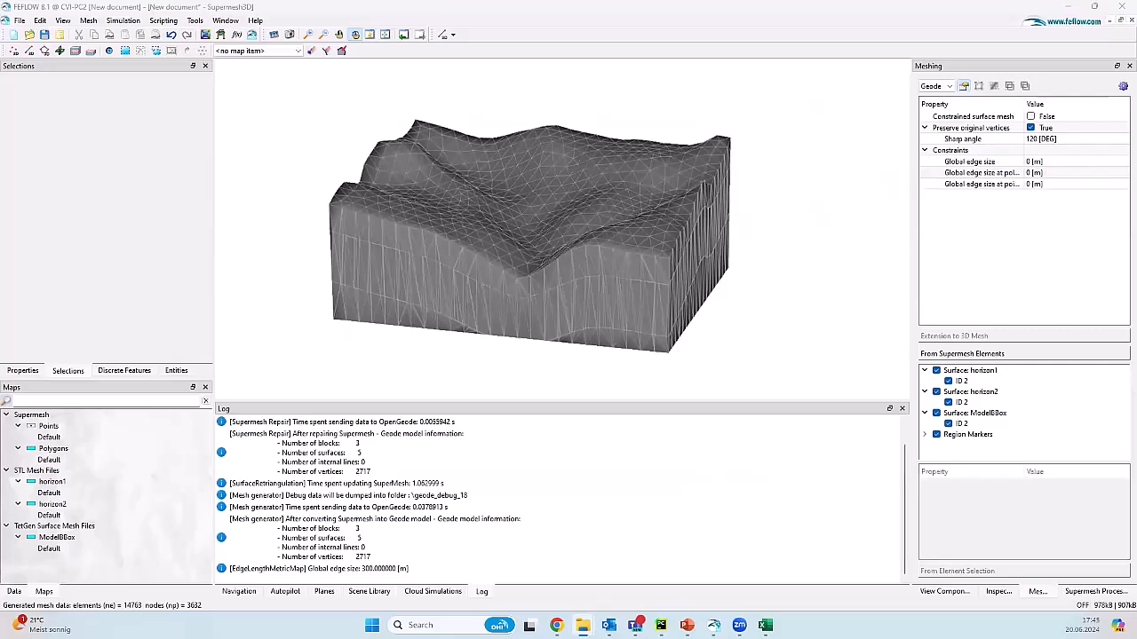
left_click_drag(714, 625, 623, 330)
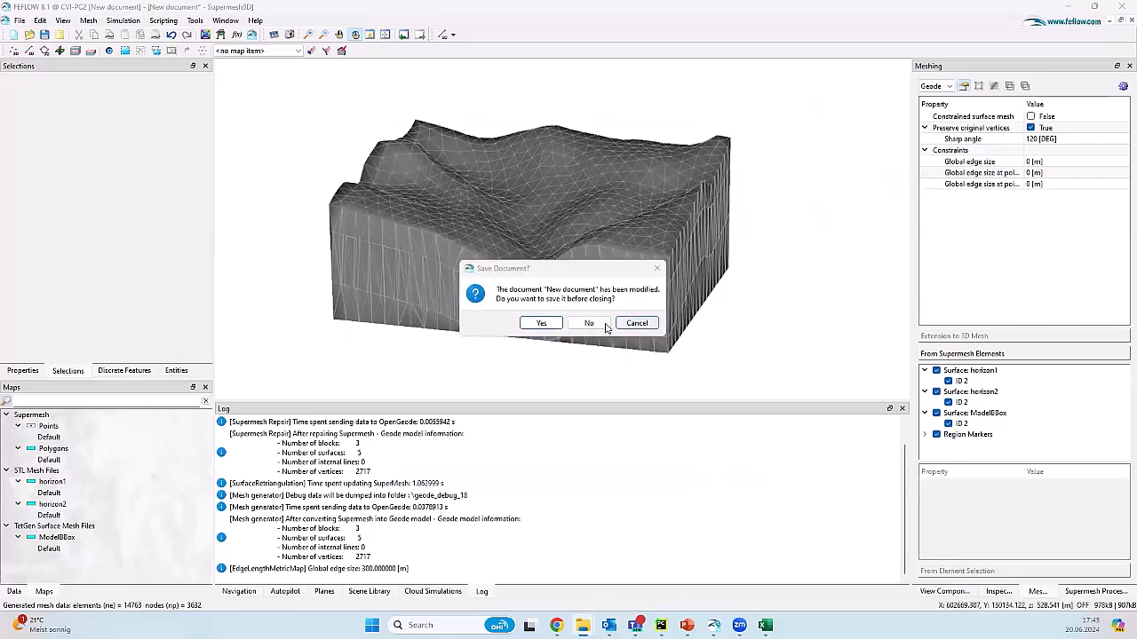
Step: Discard the unsaved New document and show the tunnel supermesh's View Components list
left_click(596, 323)
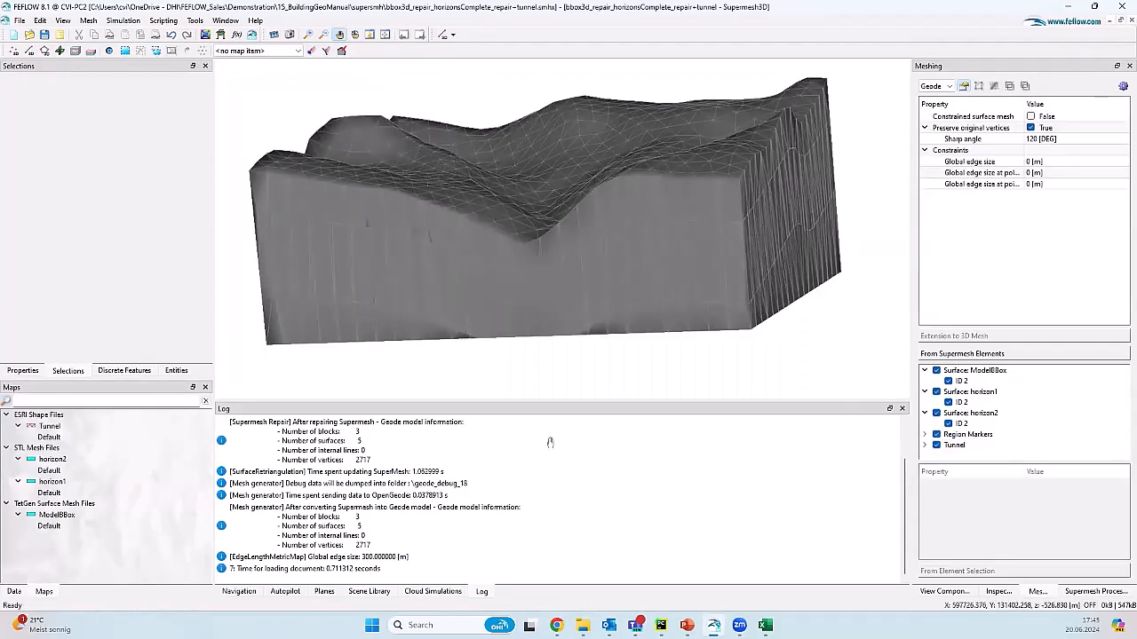
left_click(949, 592)
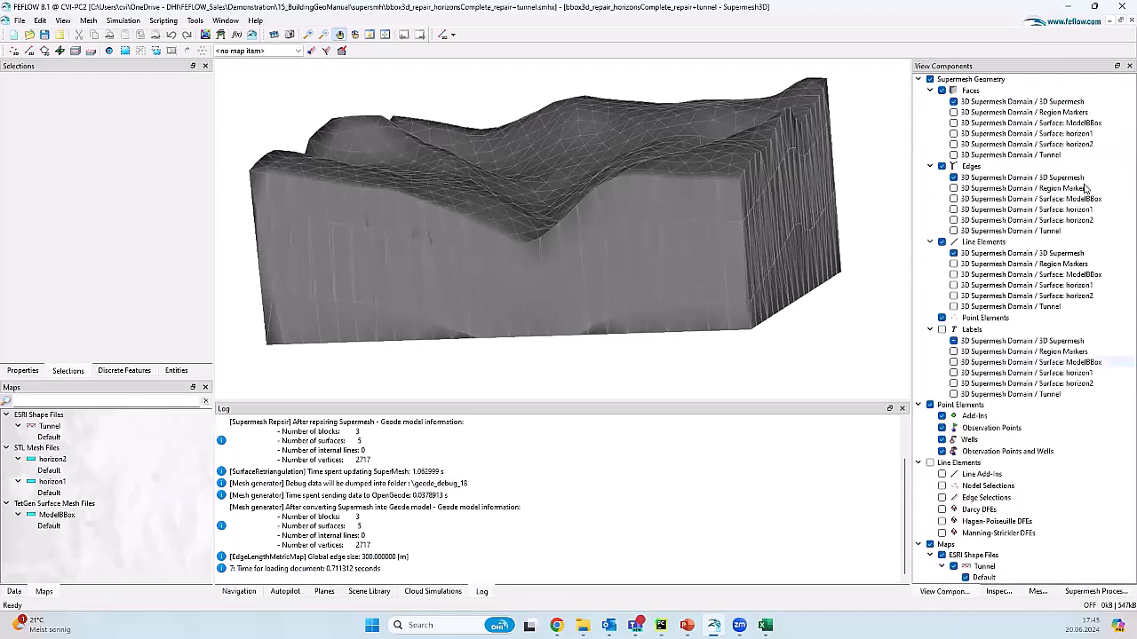
Step: Hide the 3D supermesh faces and fit the model to view to see the tunnel line
left_click(953, 101)
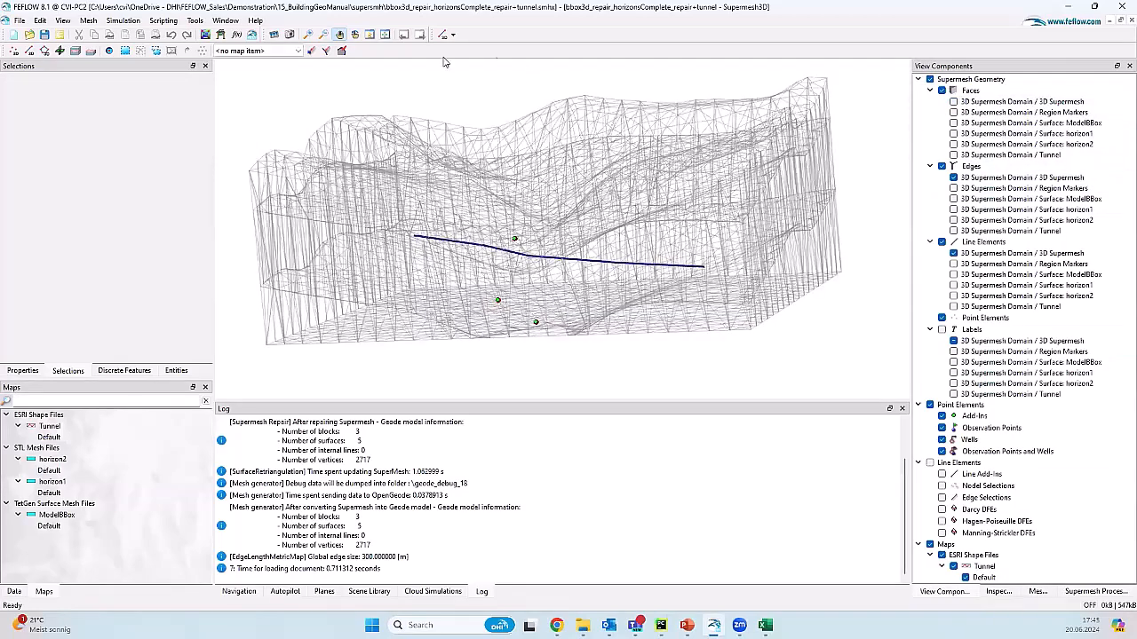
left_click(355, 34)
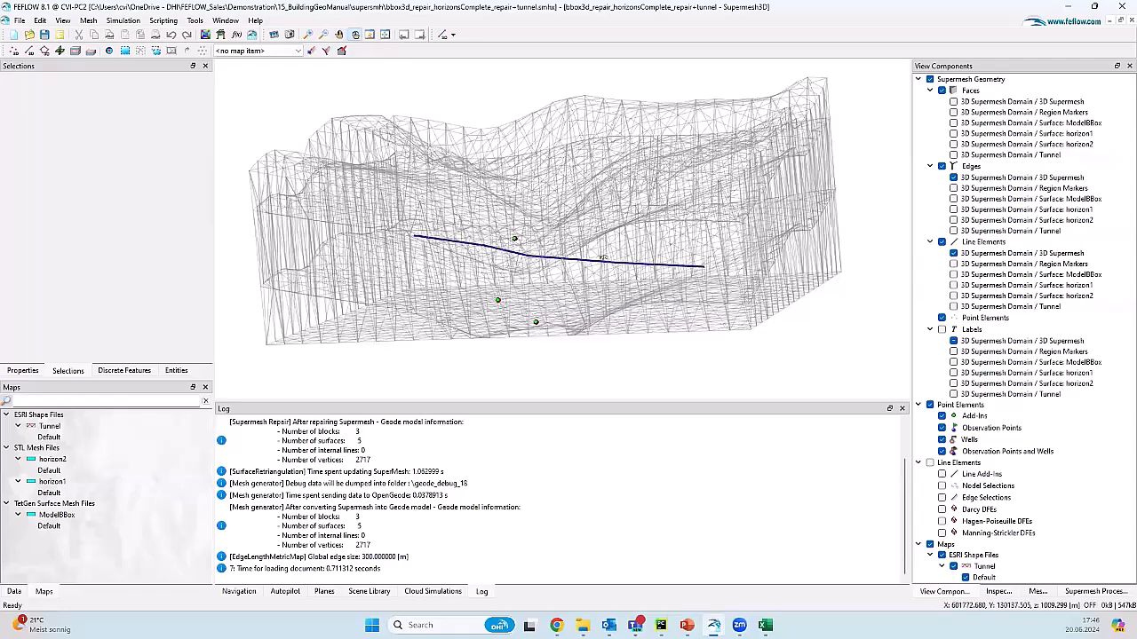
left_click(385, 34)
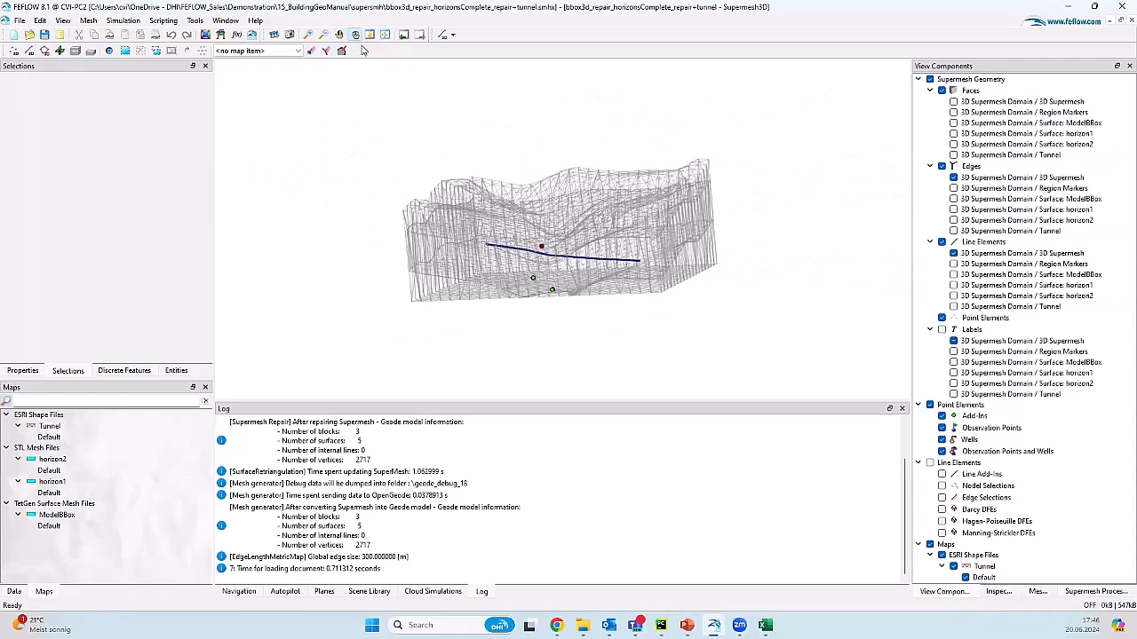
left_click(370, 35)
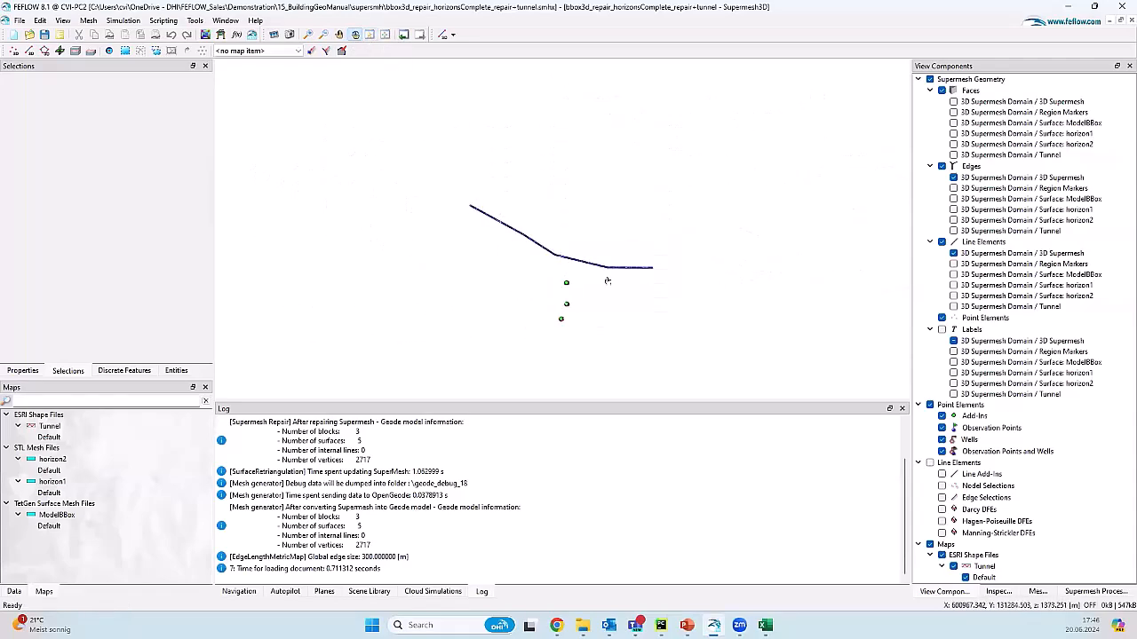
Step: Remove the map layers from the view, restore the solid faces, and show the Supermesh Processing settings
right_click(984, 554)
left_click(995, 553)
key("Return")
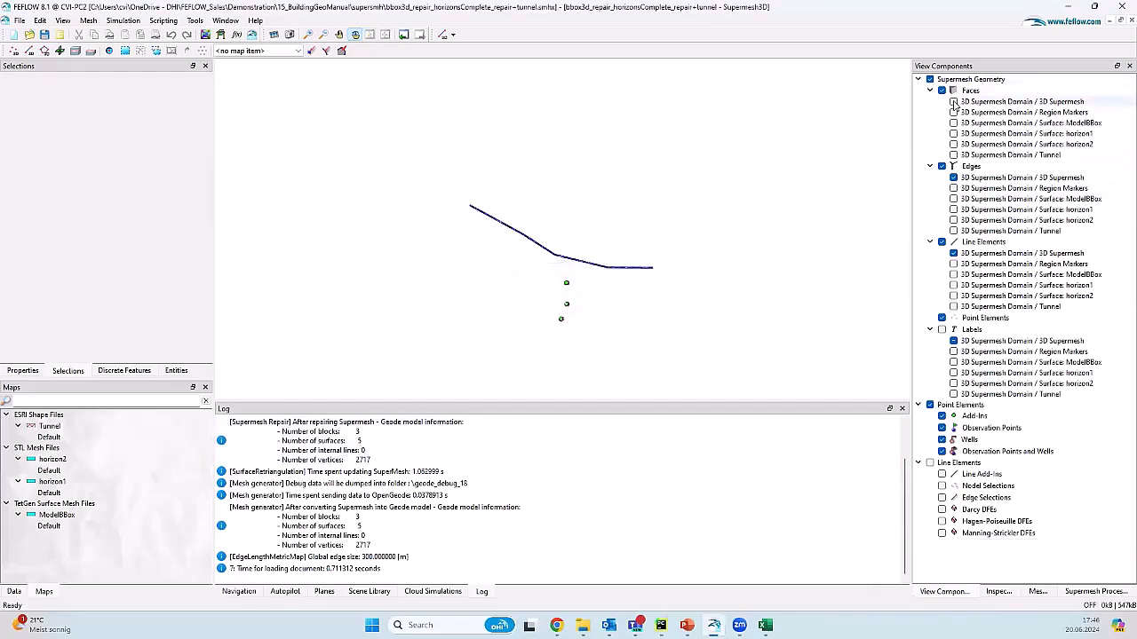
left_click(953, 101)
left_click_drag(531, 345, 638, 328)
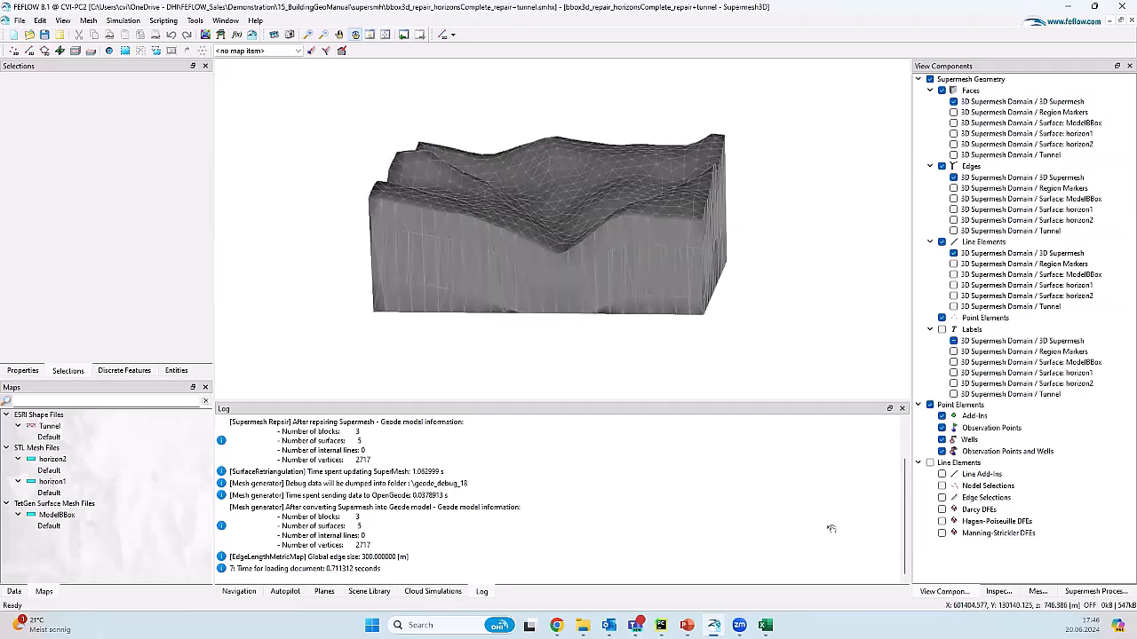
left_click(1099, 591)
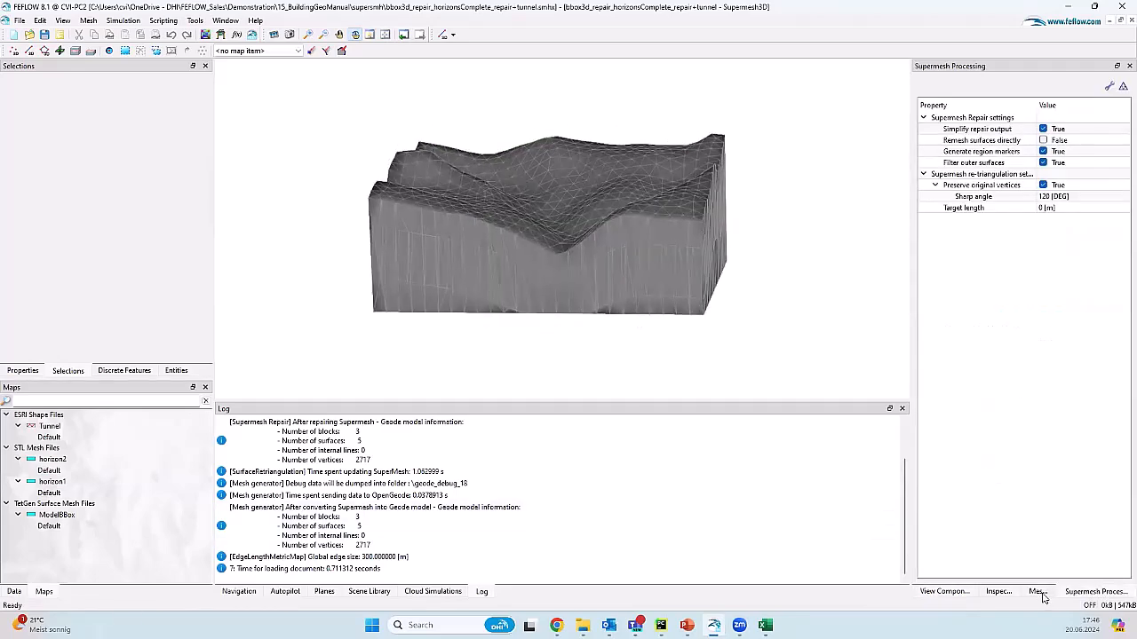
Step: Generate the Geode mesh from the tunnel supermesh: 286851 elements, 49074 nodes, 100 m edges in Block #1
left_click(1038, 592)
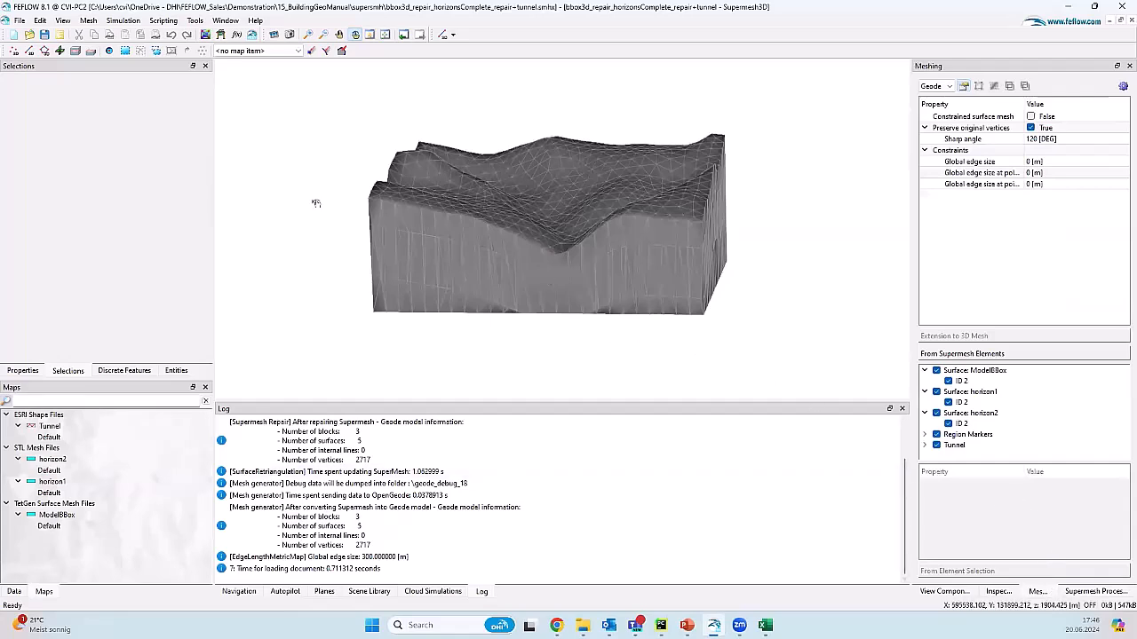
right_click_drag(590, 253, 589, 264)
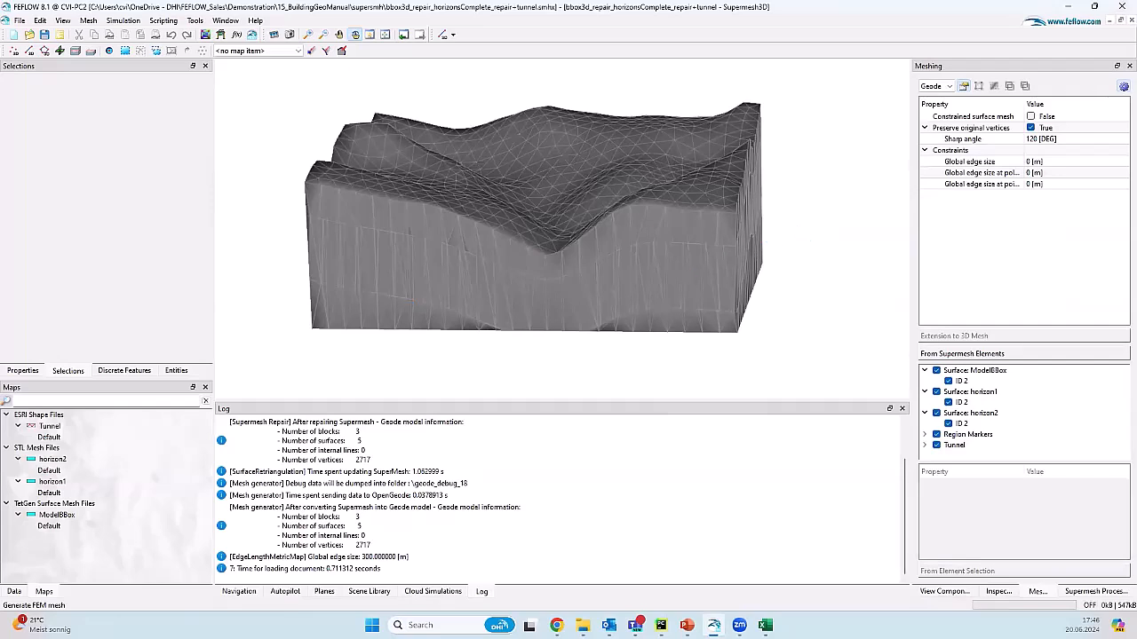
left_click(1123, 86)
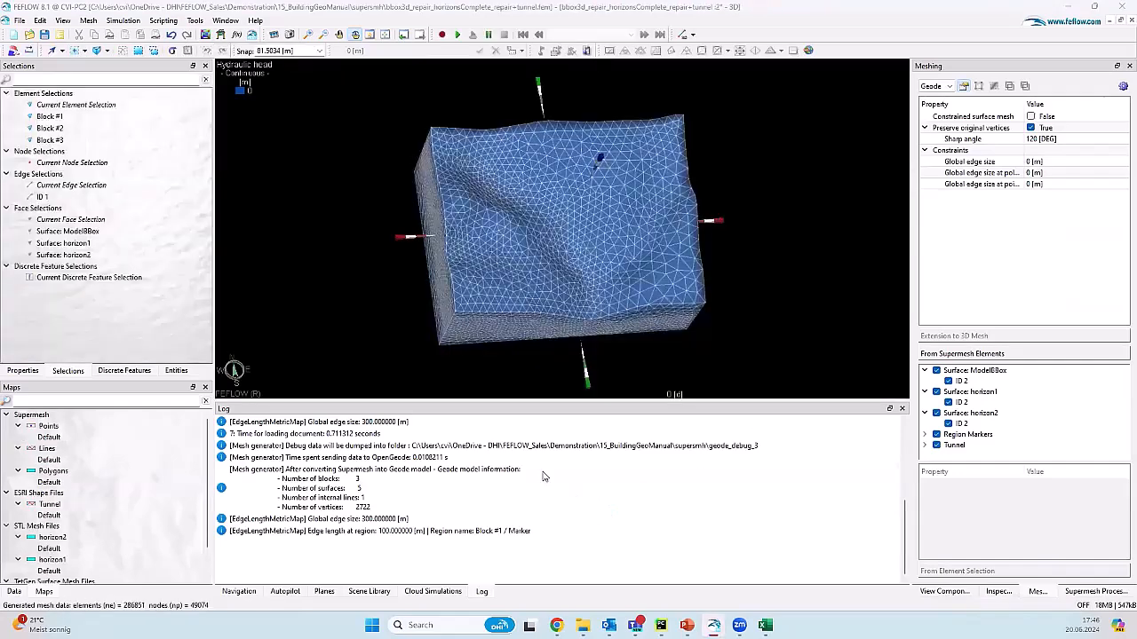
left_click_drag(556, 309, 566, 240)
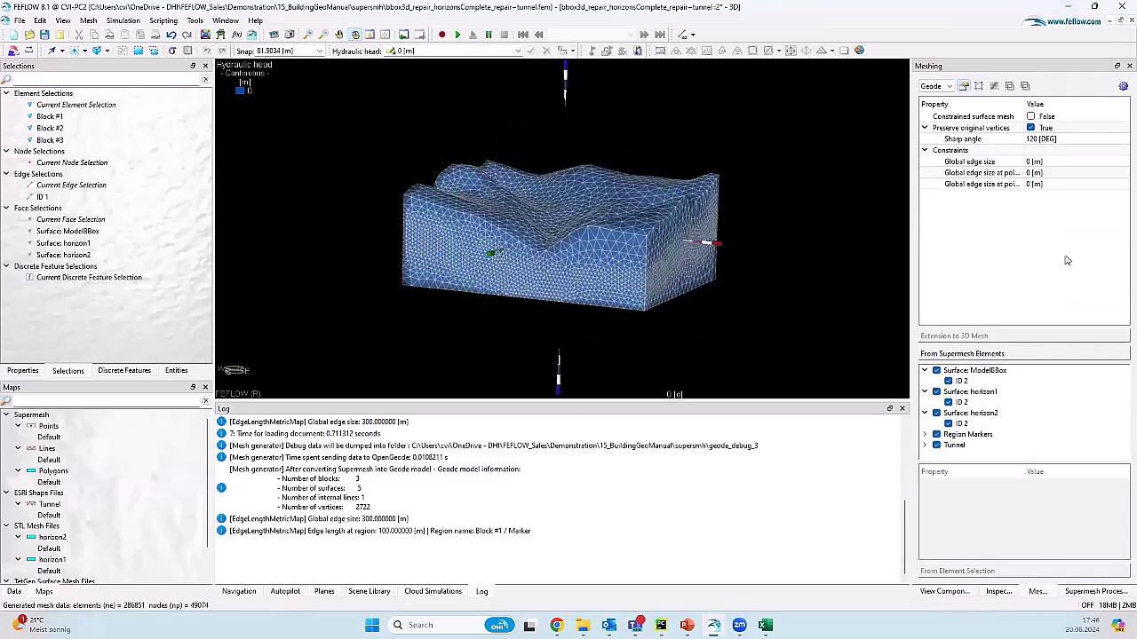
Step: Compare region markers Block #1, #2 and #3; Blocks #2 and #3 keep edge size 0 m
double_click(953, 435)
scroll(998, 401, "down", 2)
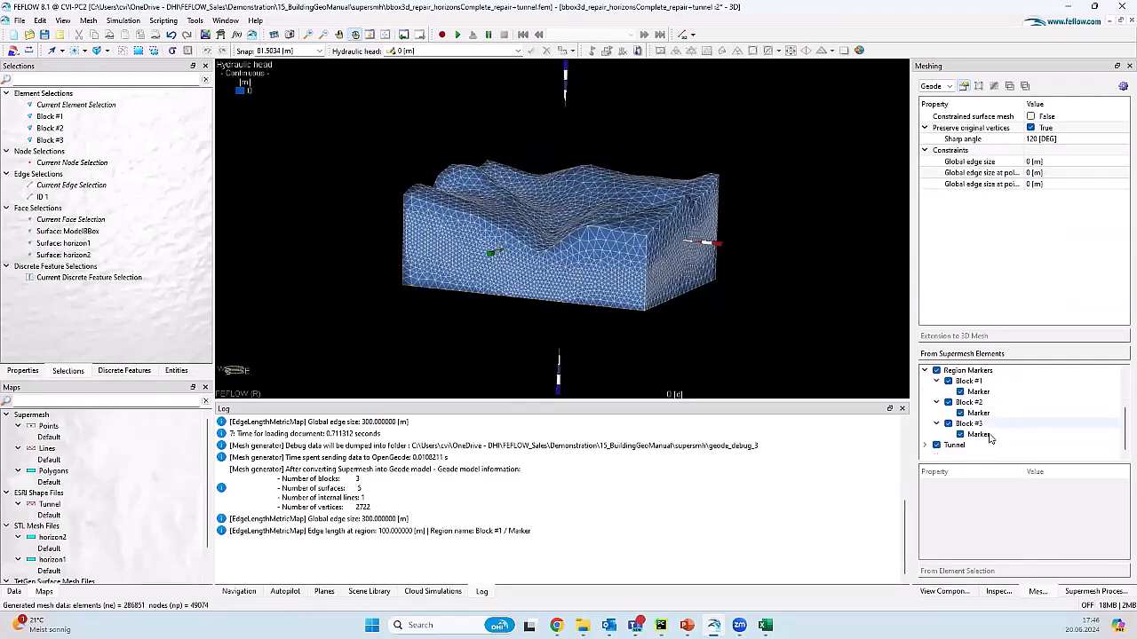
left_click(1005, 383)
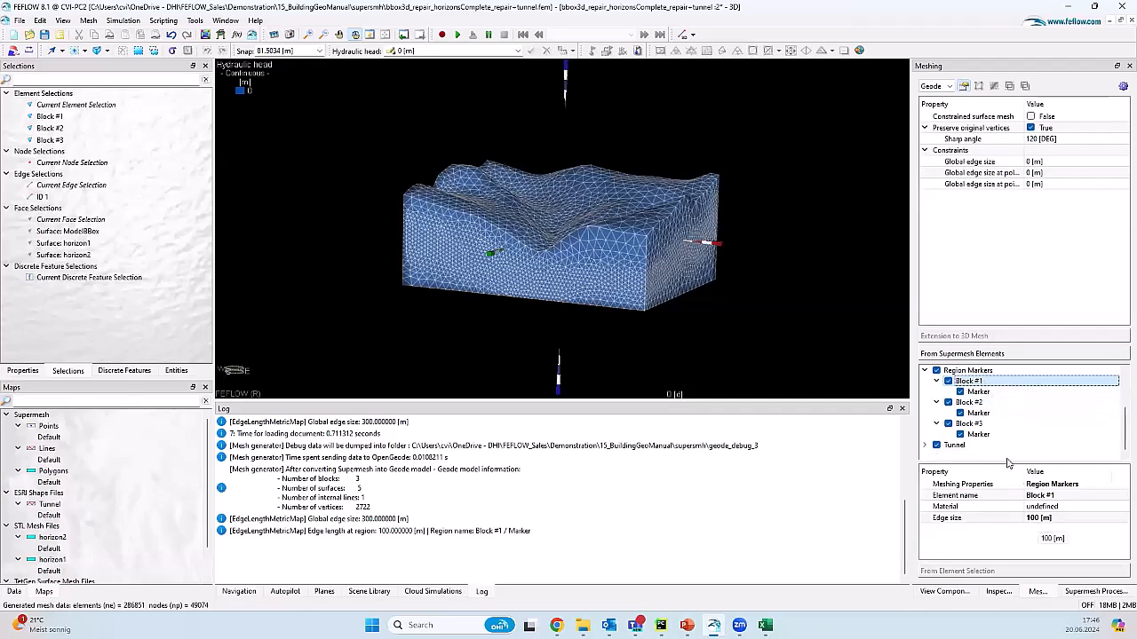
left_click(1017, 403)
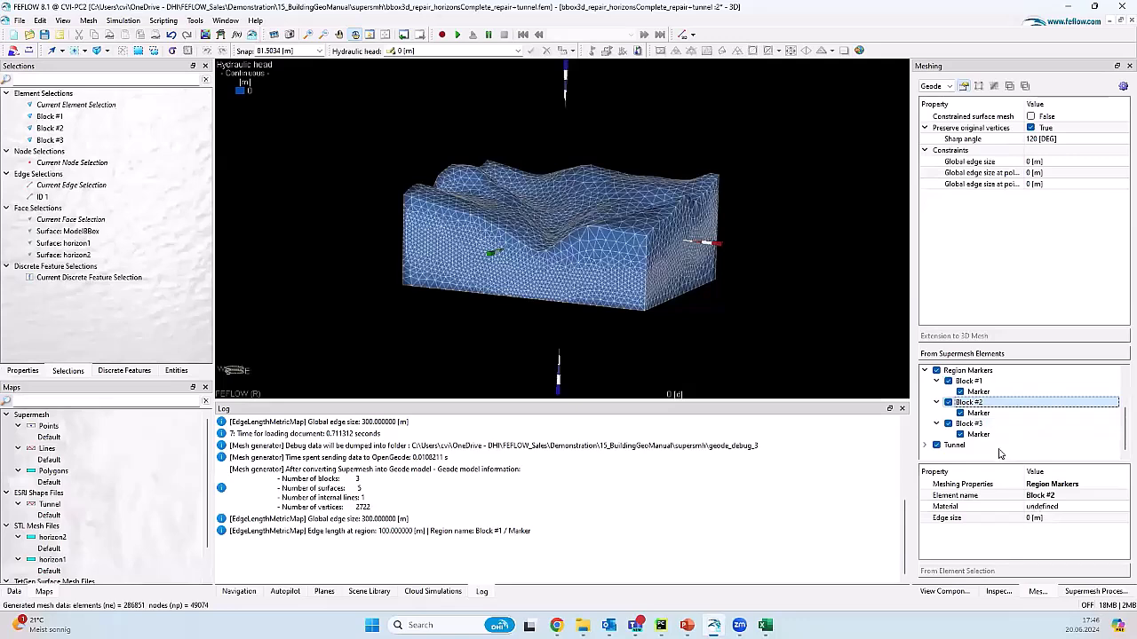
left_click(1008, 427)
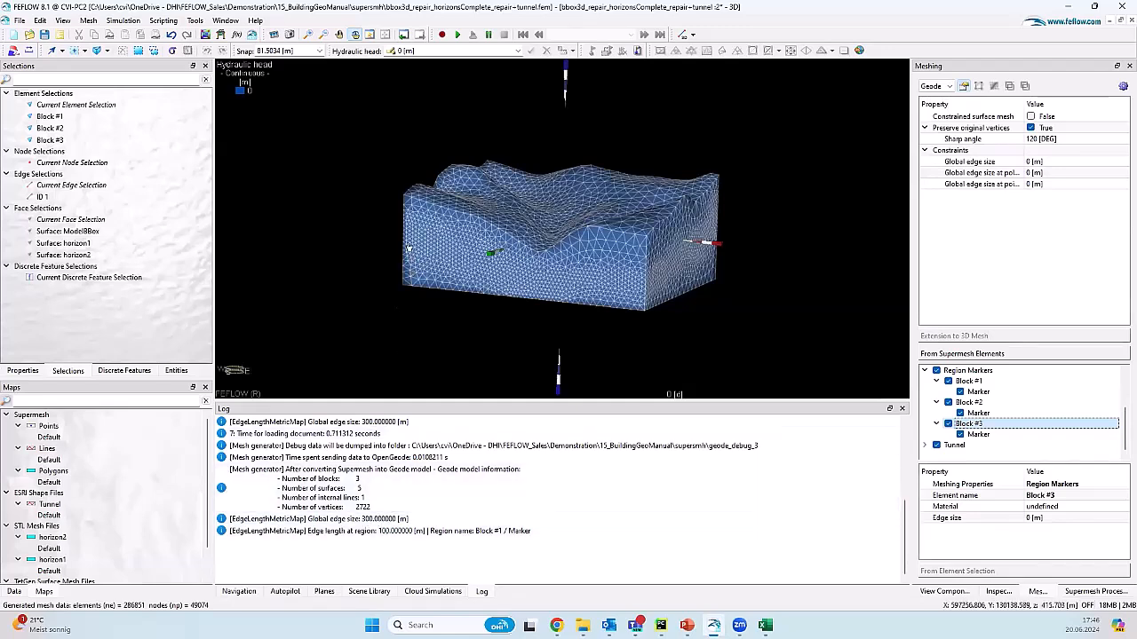
right_click_drag(576, 227, 579, 237)
left_click(42, 196)
Step: Turn off hydraulic head colouring and inspect the horizon1 and horizon2 face selections
left_click(944, 592)
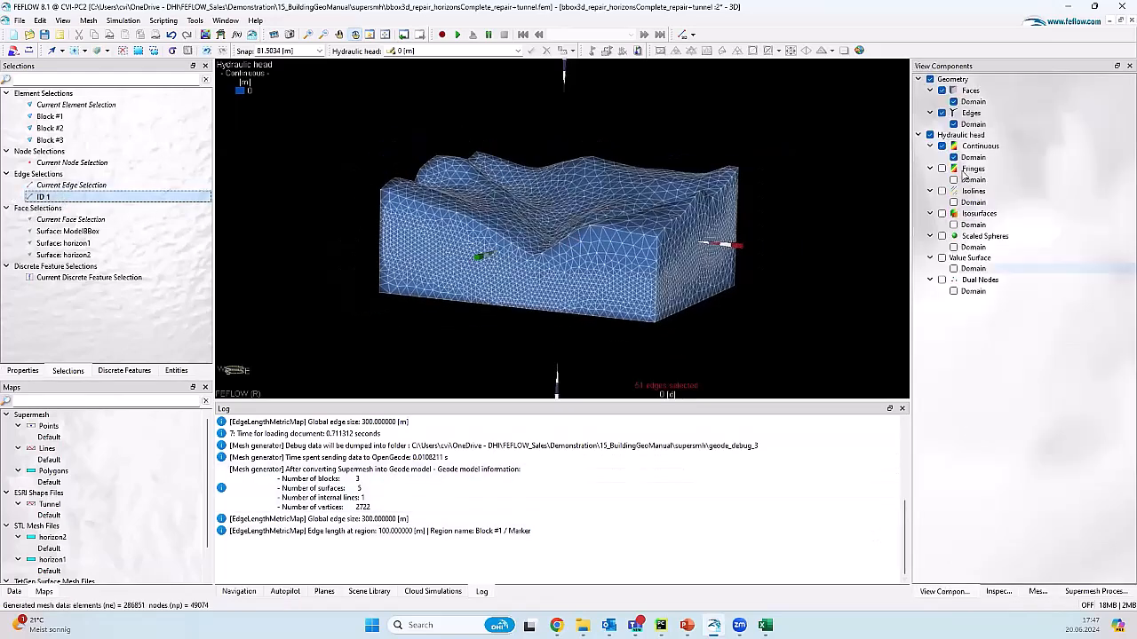
left_click(929, 134)
right_click_drag(508, 240, 518, 262)
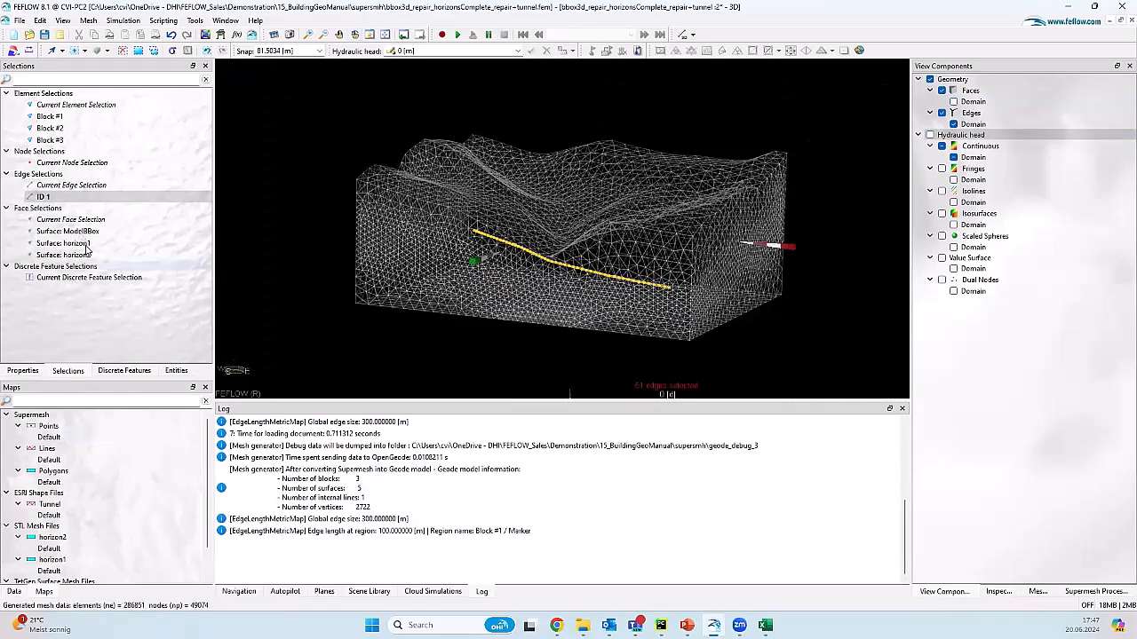
left_click(72, 244)
left_click(93, 255)
mouse_move(554, 260)
left_mouse_down()
mouse_move(581, 231)
mouse_move(571, 264)
mouse_move(563, 257)
left_mouse_up()
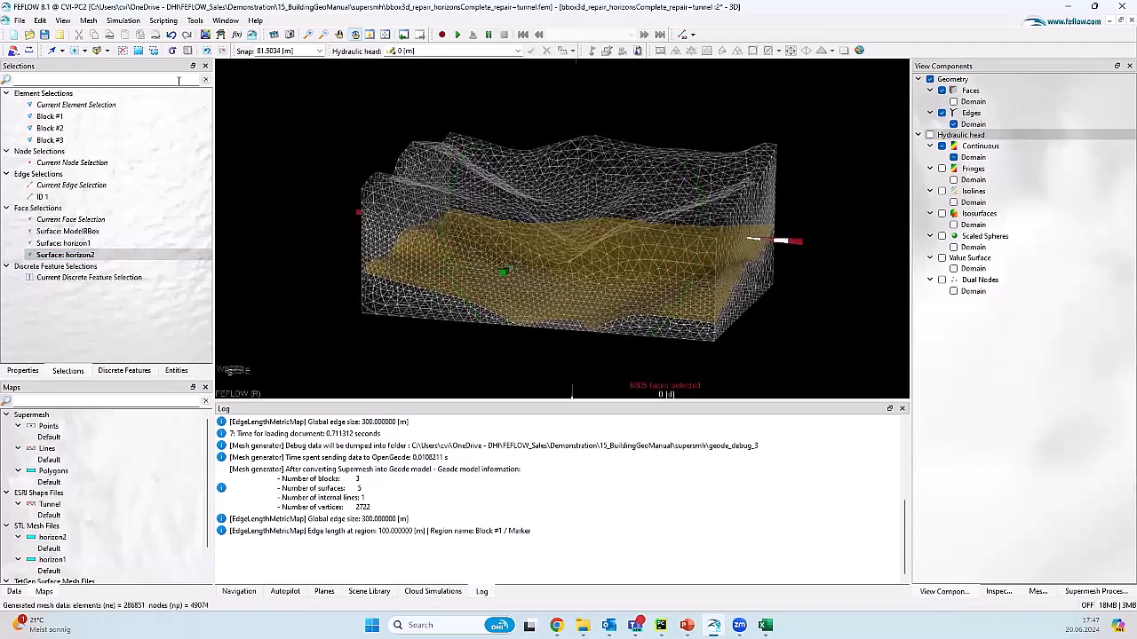
left_click(123, 52)
left_click(133, 372)
left_click(175, 371)
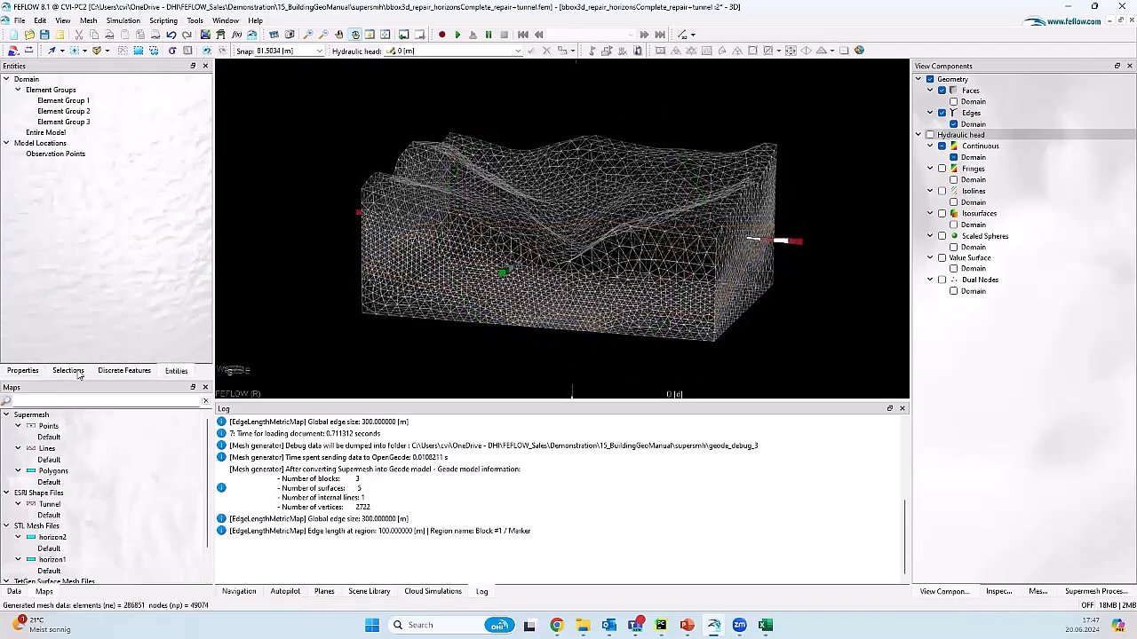
left_click(69, 371)
Step: Convert the Lines map into Location Set Lines, creating 3D Polyline #1 under Domain Locations
left_click(954, 101)
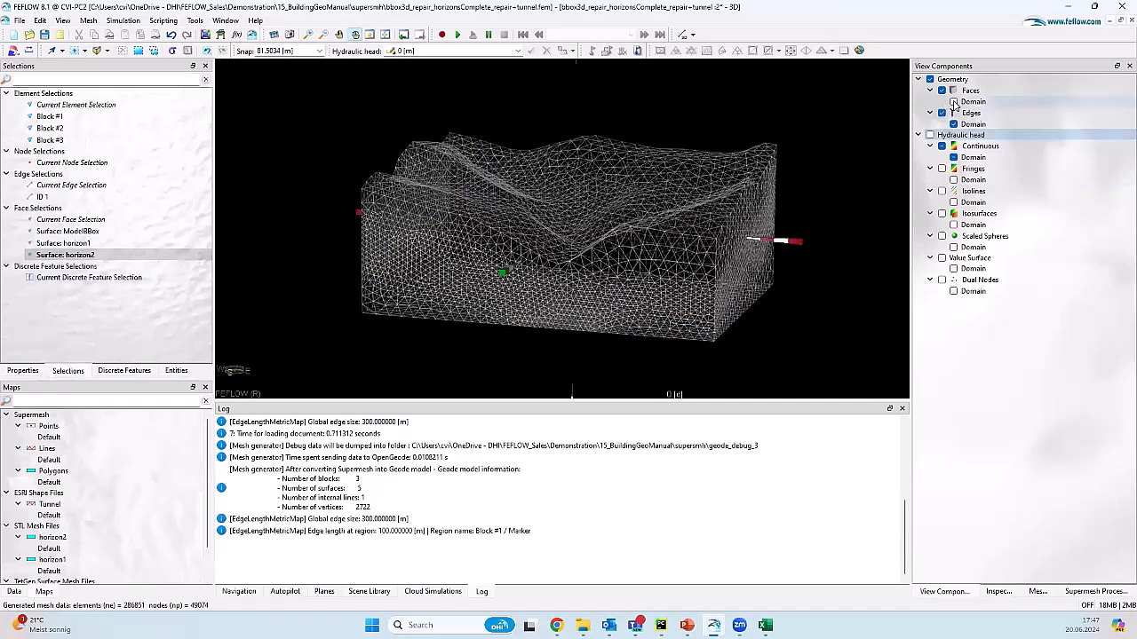
left_click(92, 198)
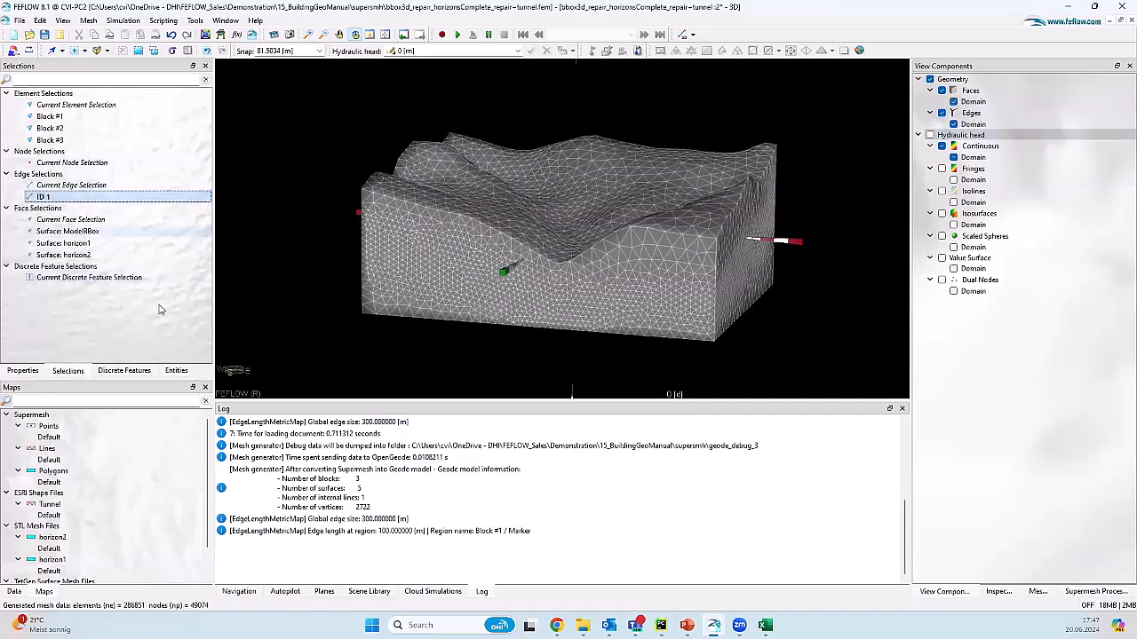
right_click(99, 455)
mouse_move(135, 423)
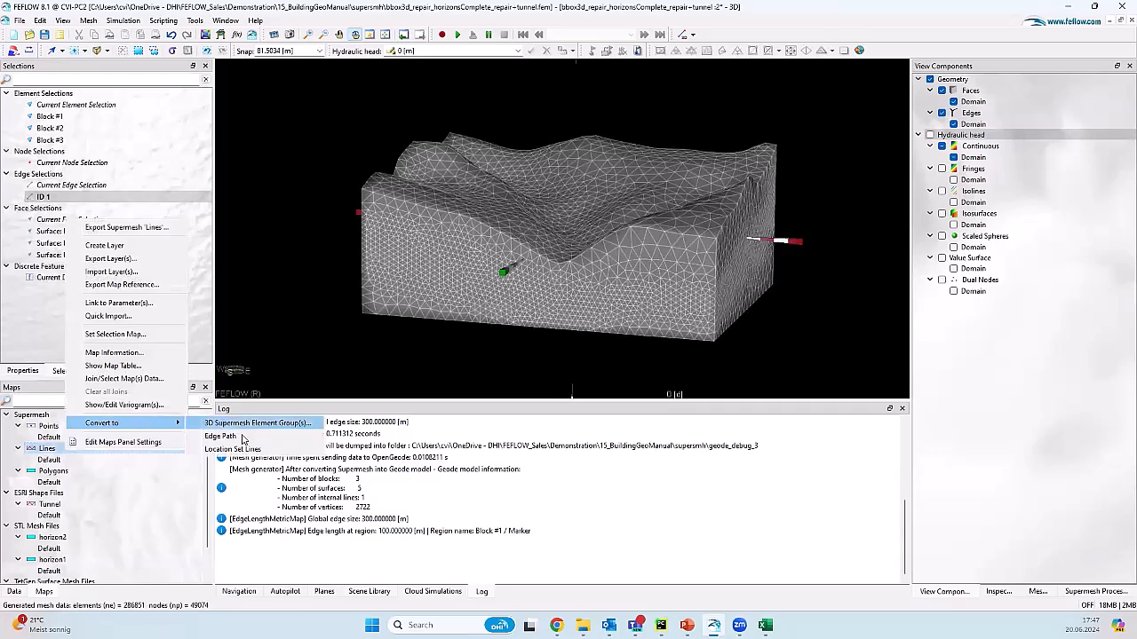
left_click(264, 450)
left_click(177, 370)
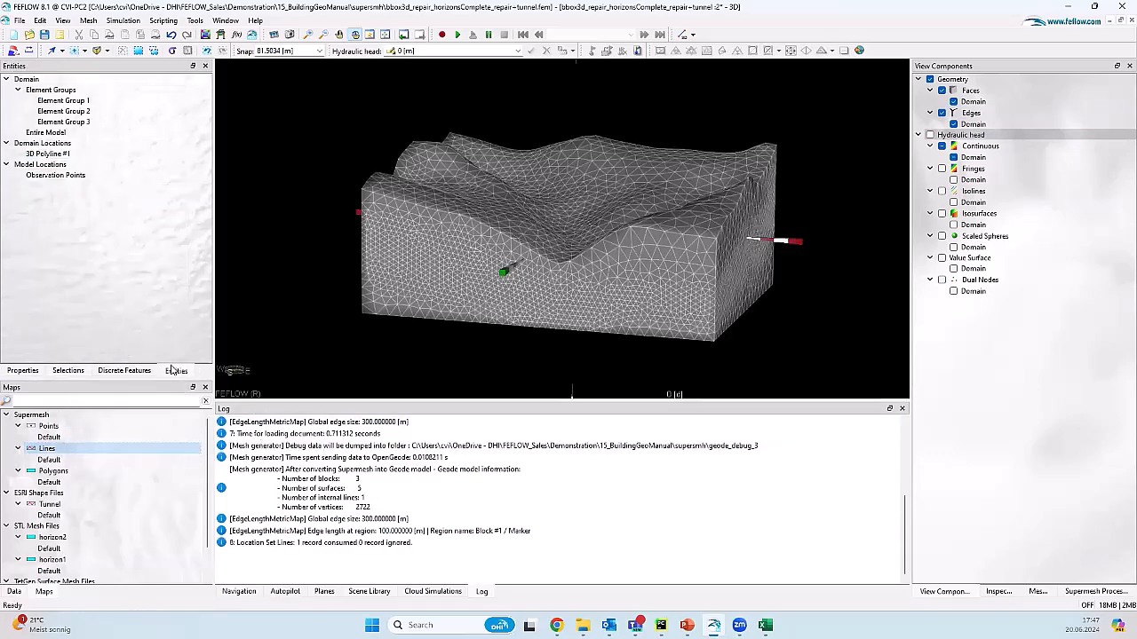
right_click(121, 154)
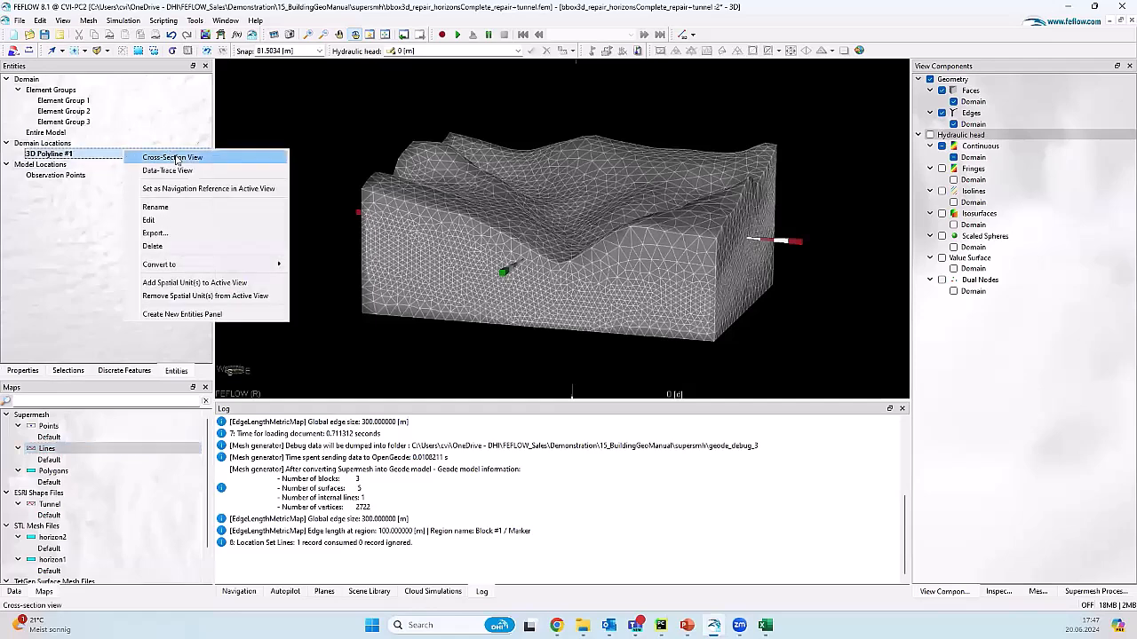
Step: View a cross-section along 3D Polyline #1 with ID 1 edges converted to an element selection, then close it
left_click(174, 157)
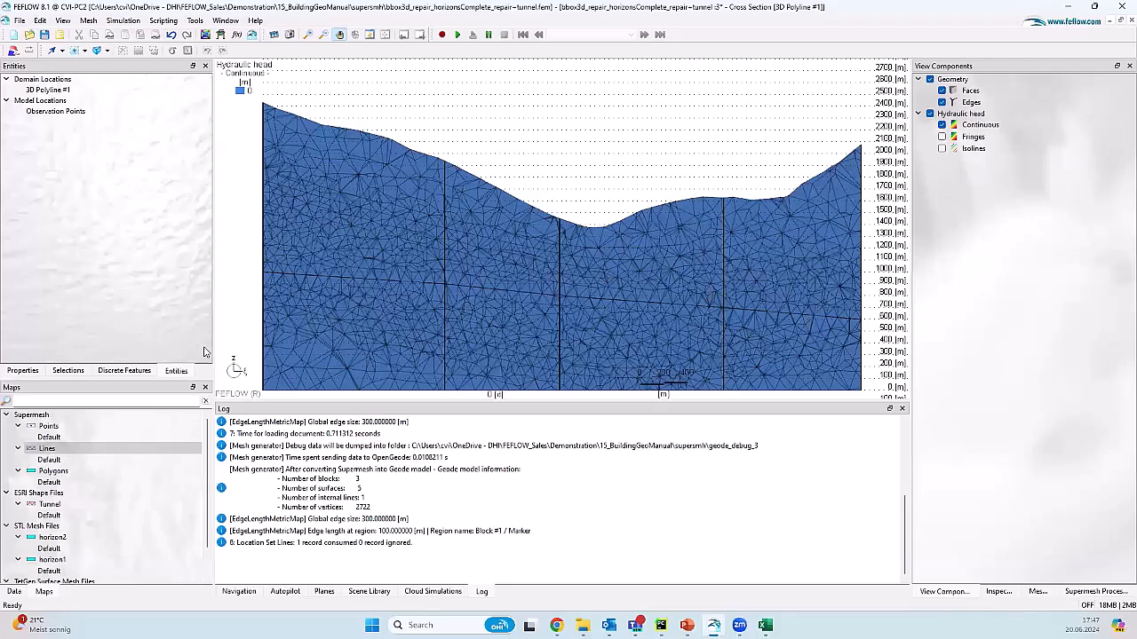
left_click(71, 372)
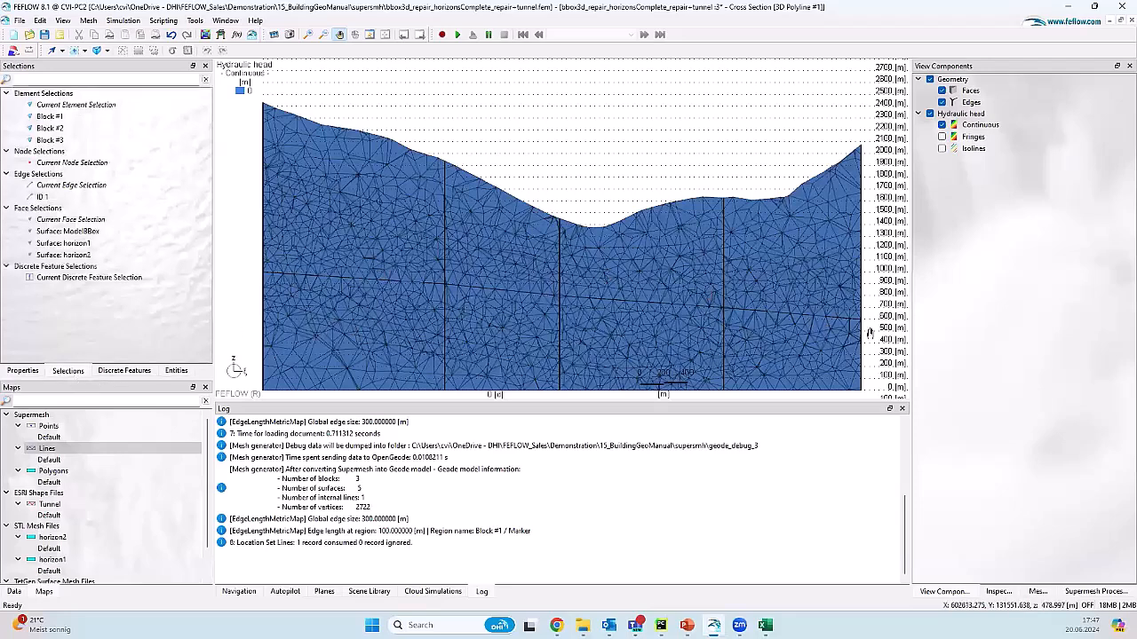
right_click(73, 196)
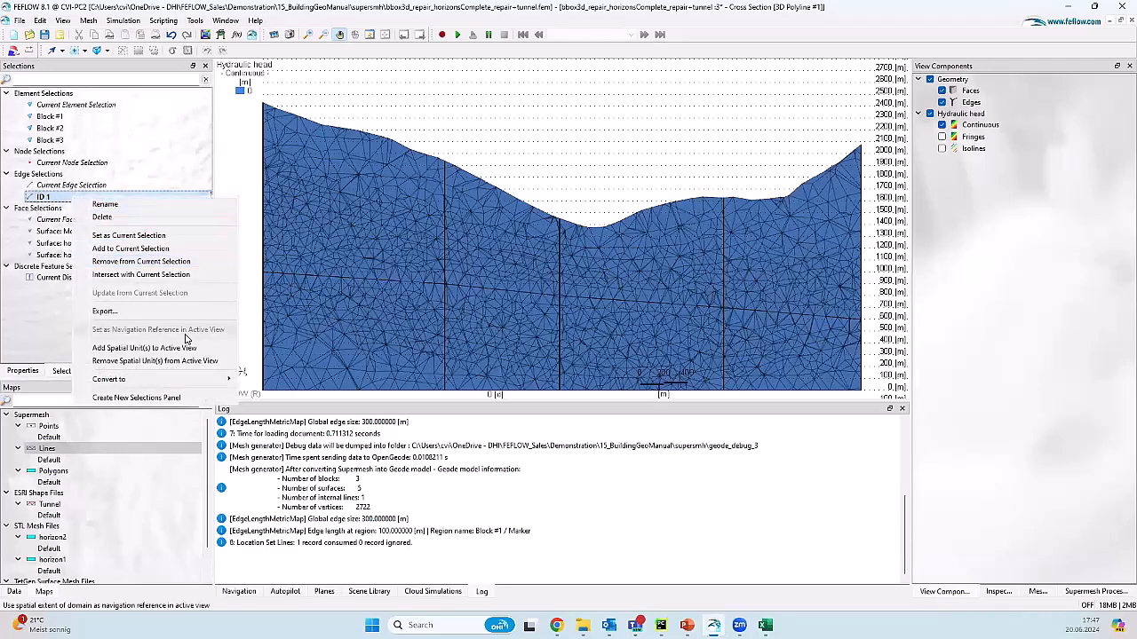
mouse_move(182, 381)
left_click(278, 392)
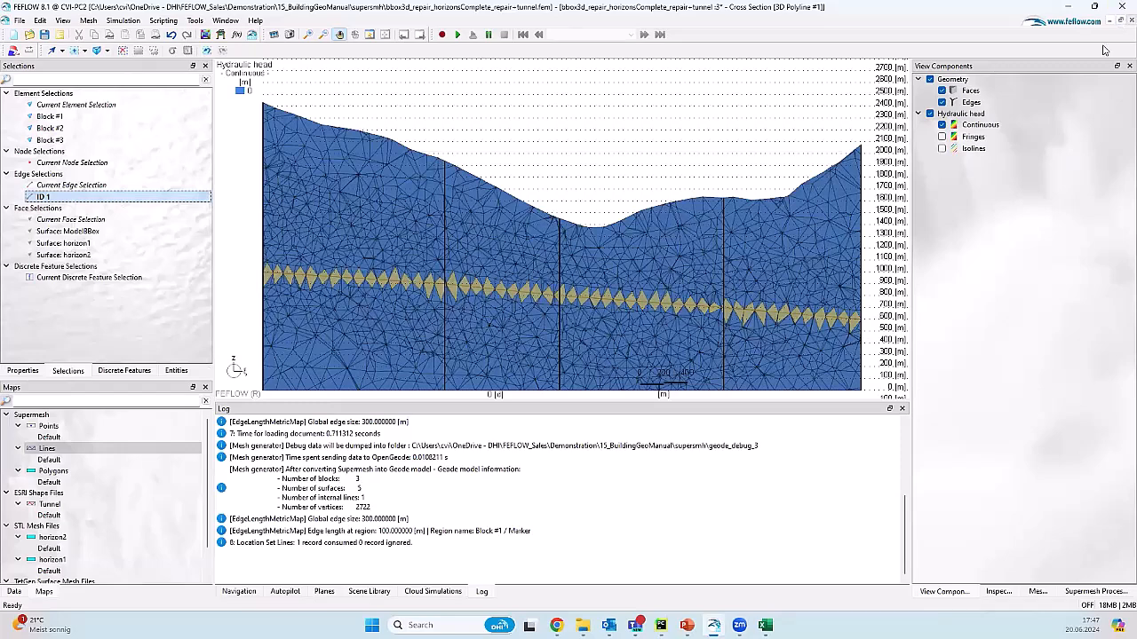
left_click(1130, 20)
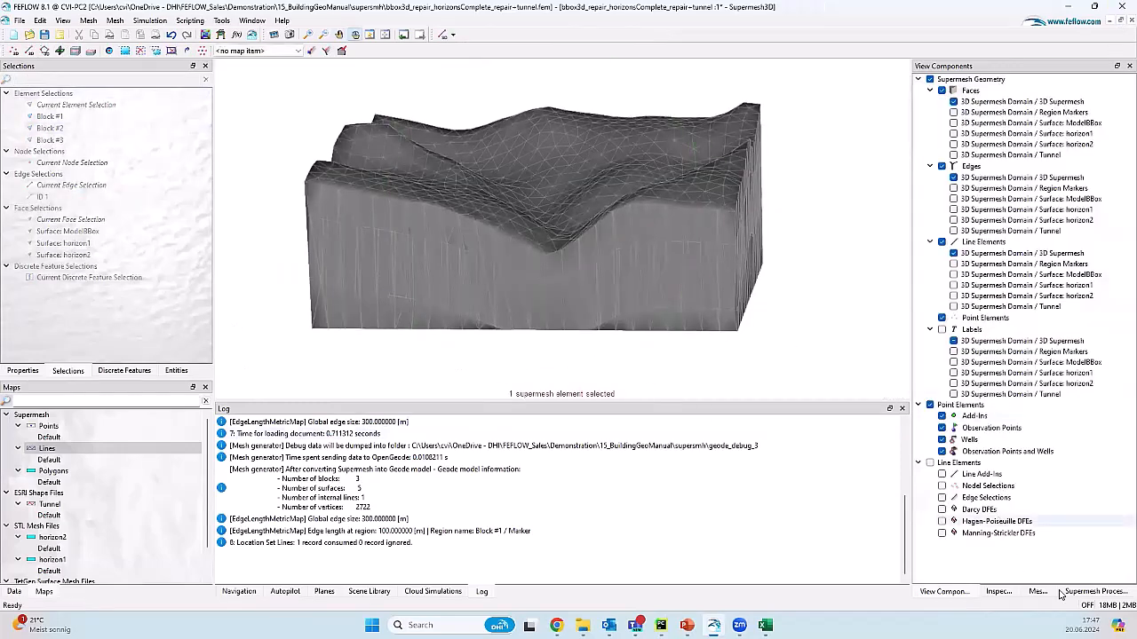
Step: Give the Tunnel supermesh element a 50 m edge size in the Meshing settings
left_click(1096, 592)
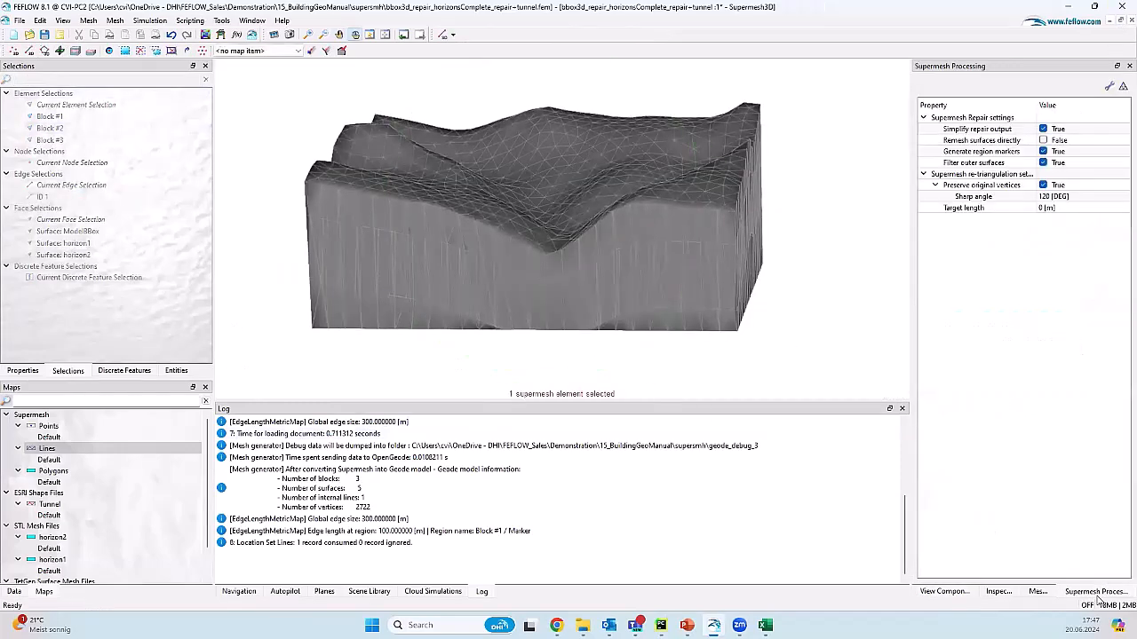
left_click(1037, 592)
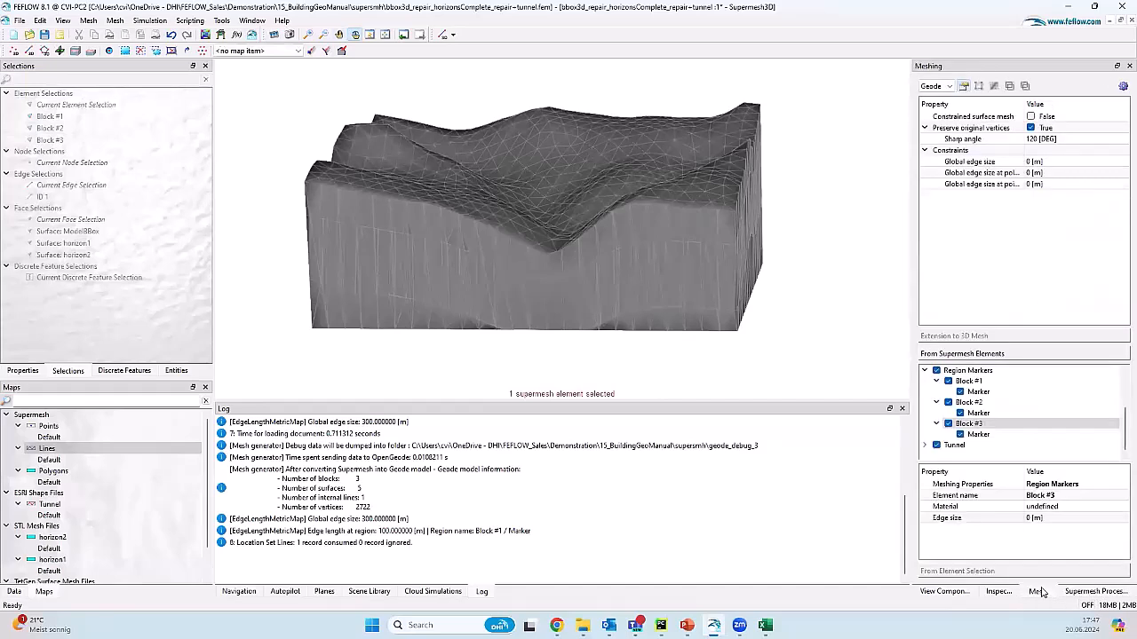
left_click(995, 445)
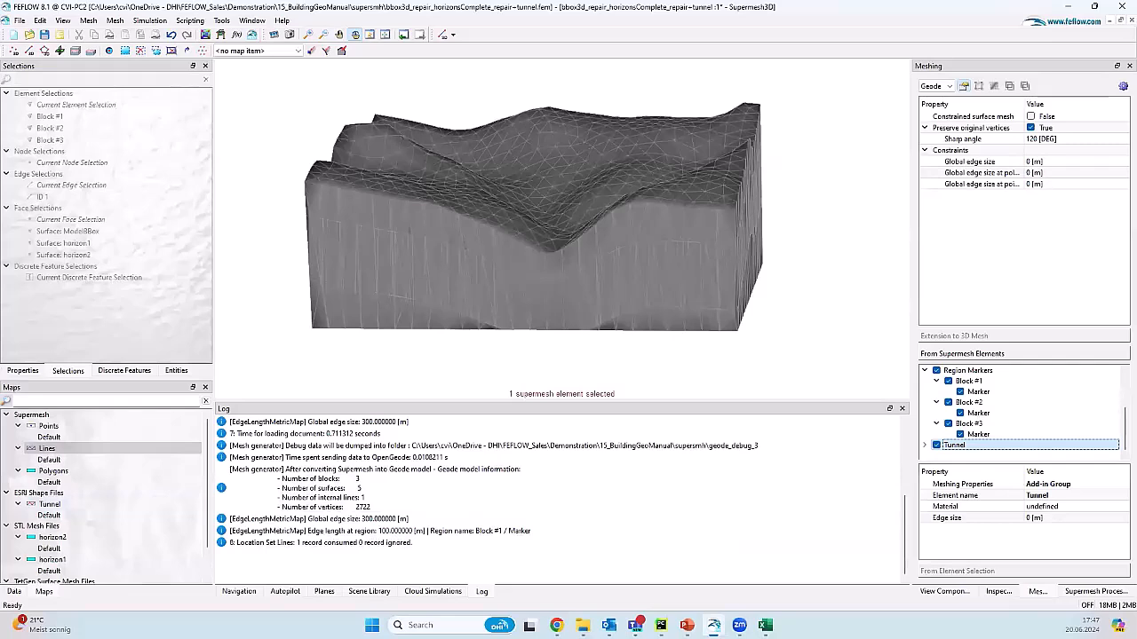
left_click(1054, 519)
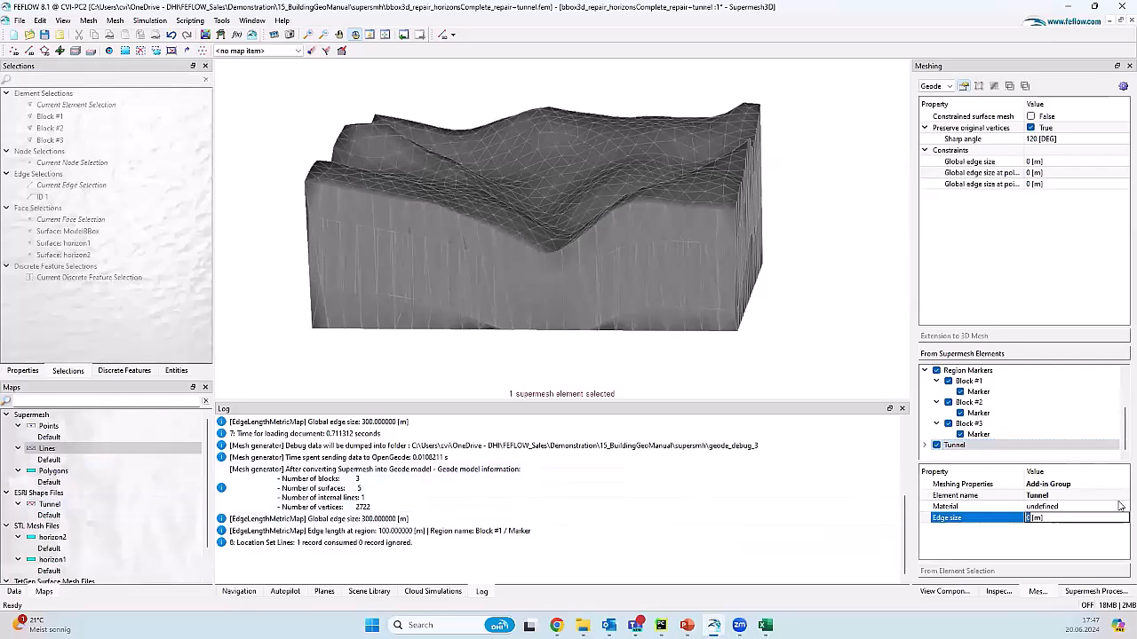
key("Return")
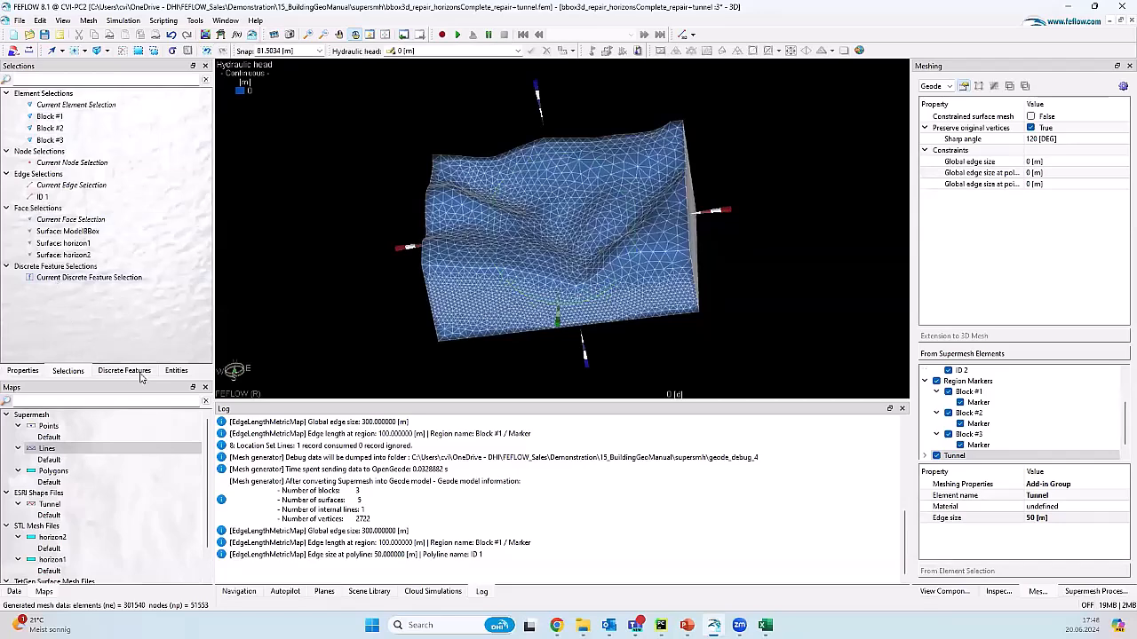
Step: Inspect the current mesh in a cross-section along 3D Polyline #1
left_click(178, 372)
right_click(97, 158)
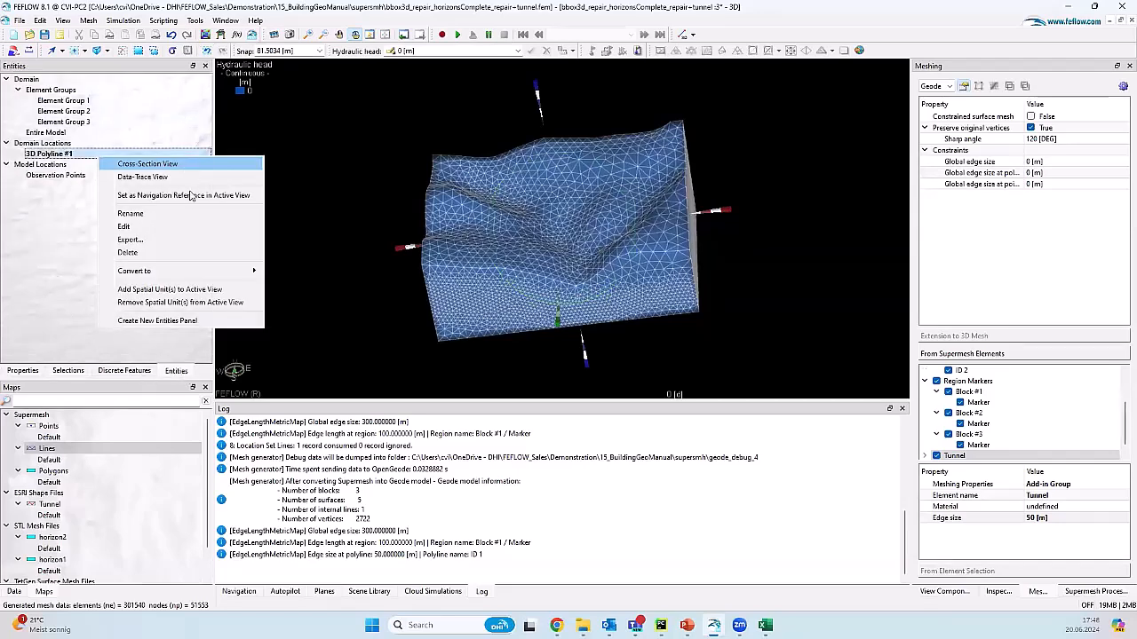
left_click(134, 160)
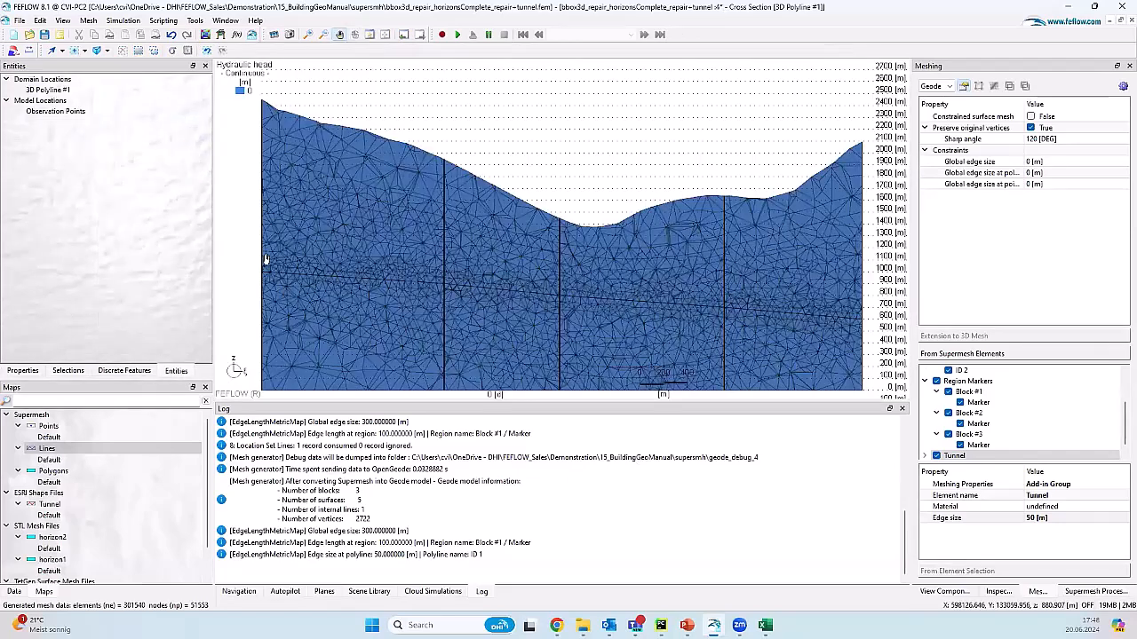
left_click(1120, 24)
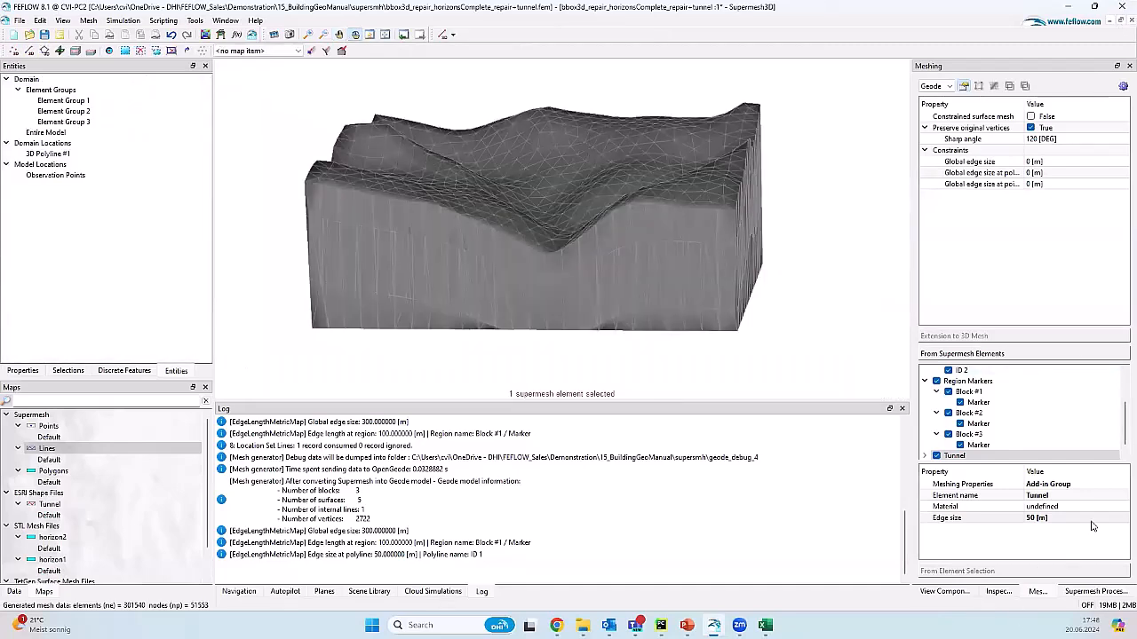
Step: Change the Tunnel's mesh edge size to 10 m
left_click(1087, 519)
type("10")
key("Return")
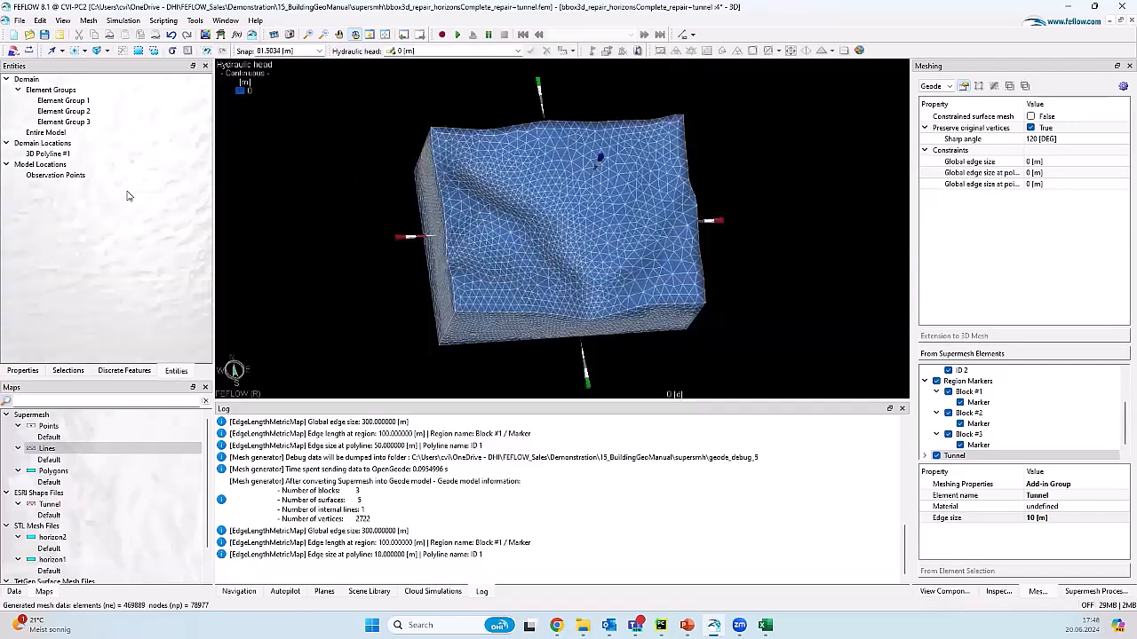
Step: Check the refined tunnel mesh in the 3D Polyline #1 cross-section, then rotate the model slightly
double_click(109, 156)
right_click(110, 166)
left_click(147, 174)
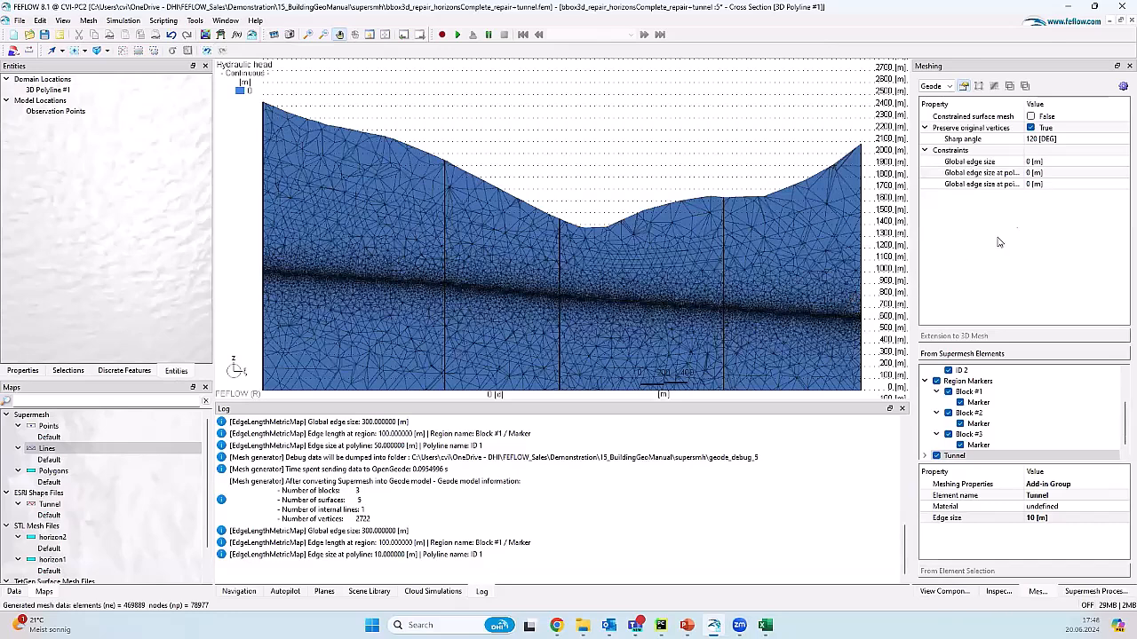
left_click(1132, 19)
left_click_drag(474, 292, 480, 272)
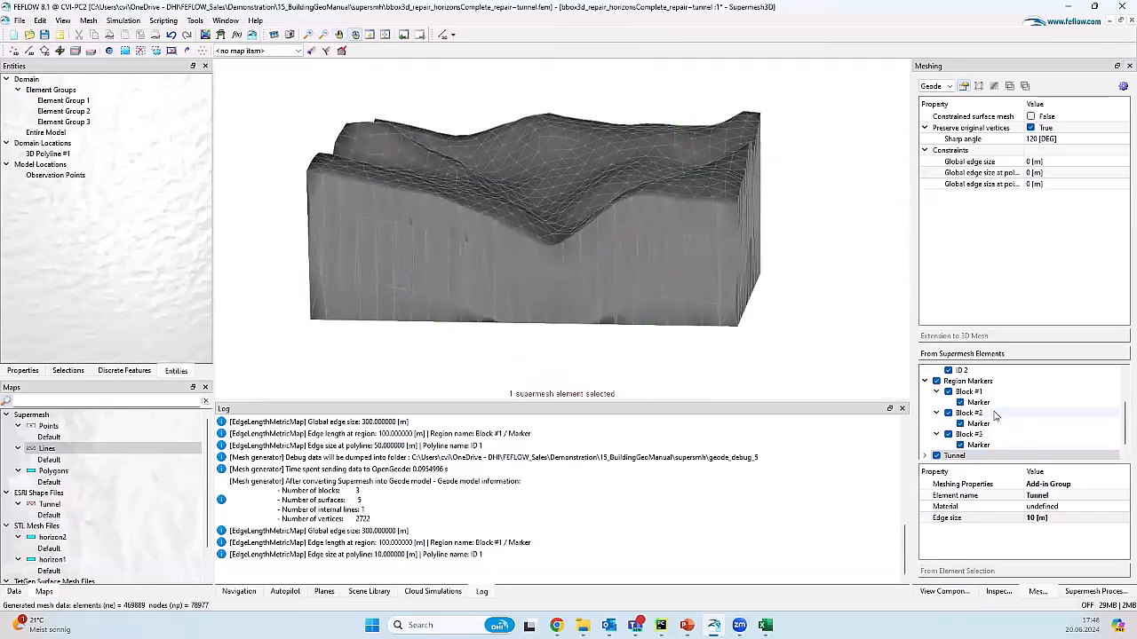
Step: Reset the Tunnel and Block #1 edge sizes to their defaults
left_click(968, 412)
left_click(977, 434)
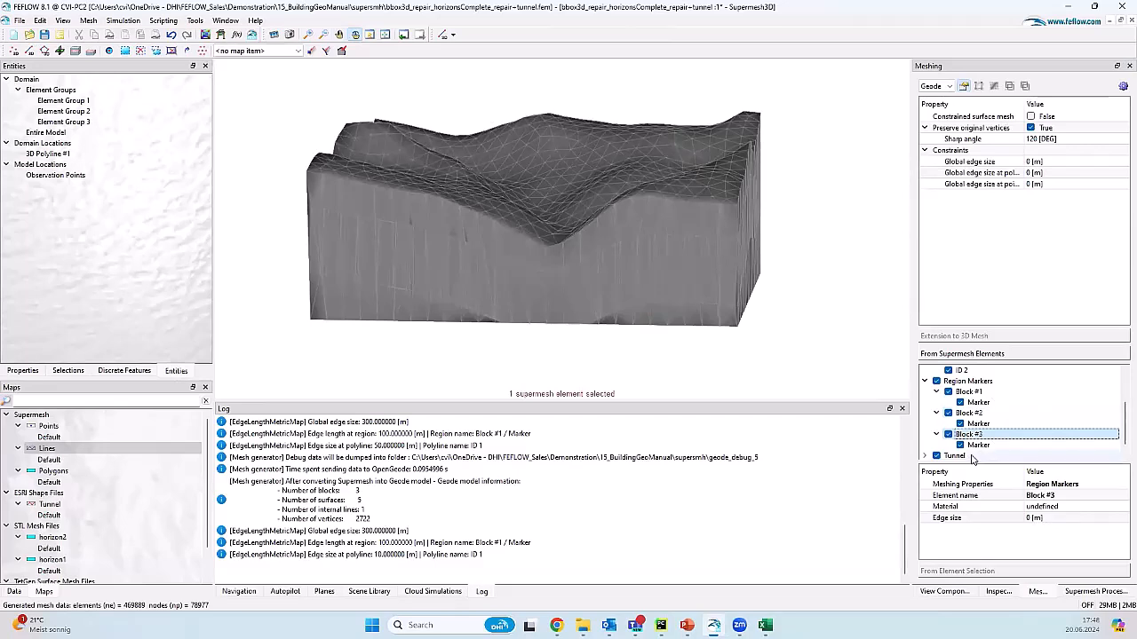
right_click(971, 455)
left_click(941, 514)
left_click(966, 446)
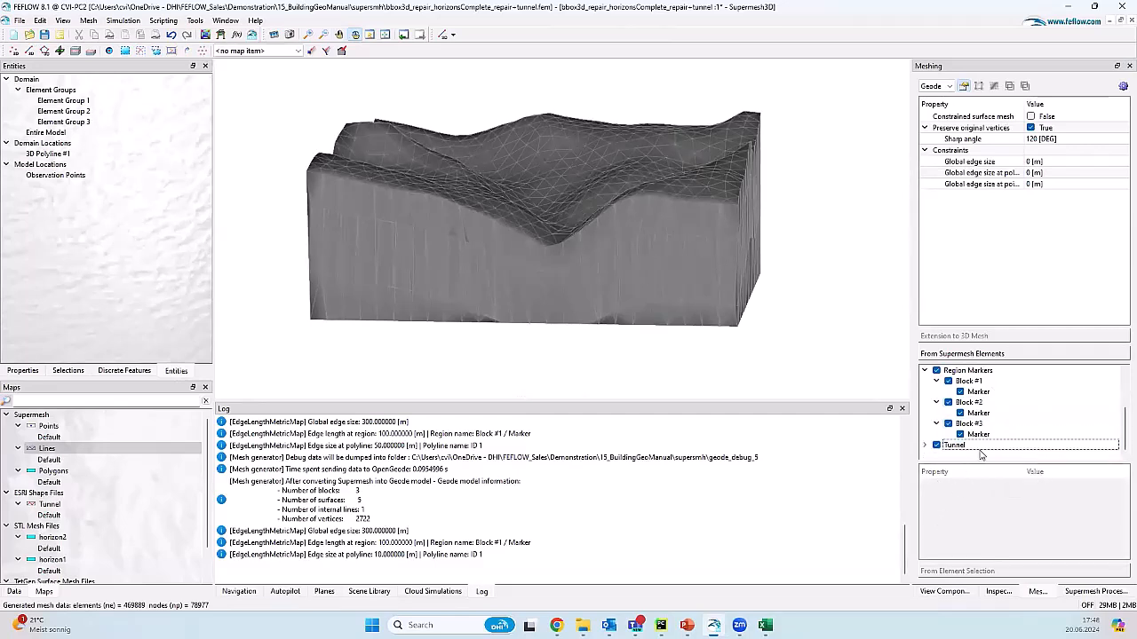
right_click(1058, 522)
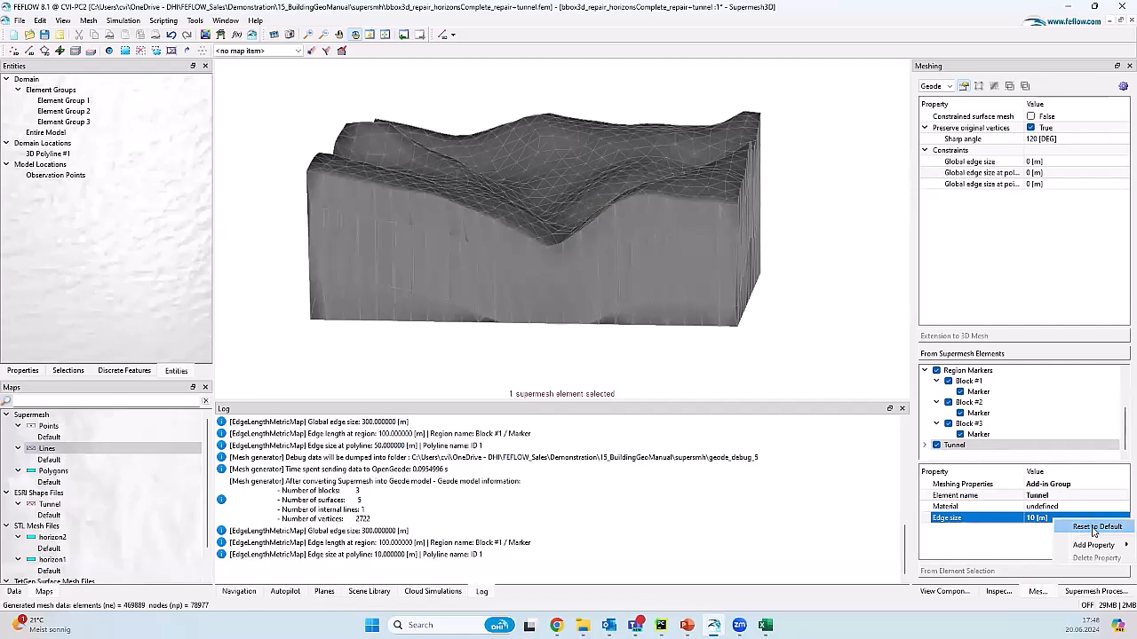
left_click(1078, 539)
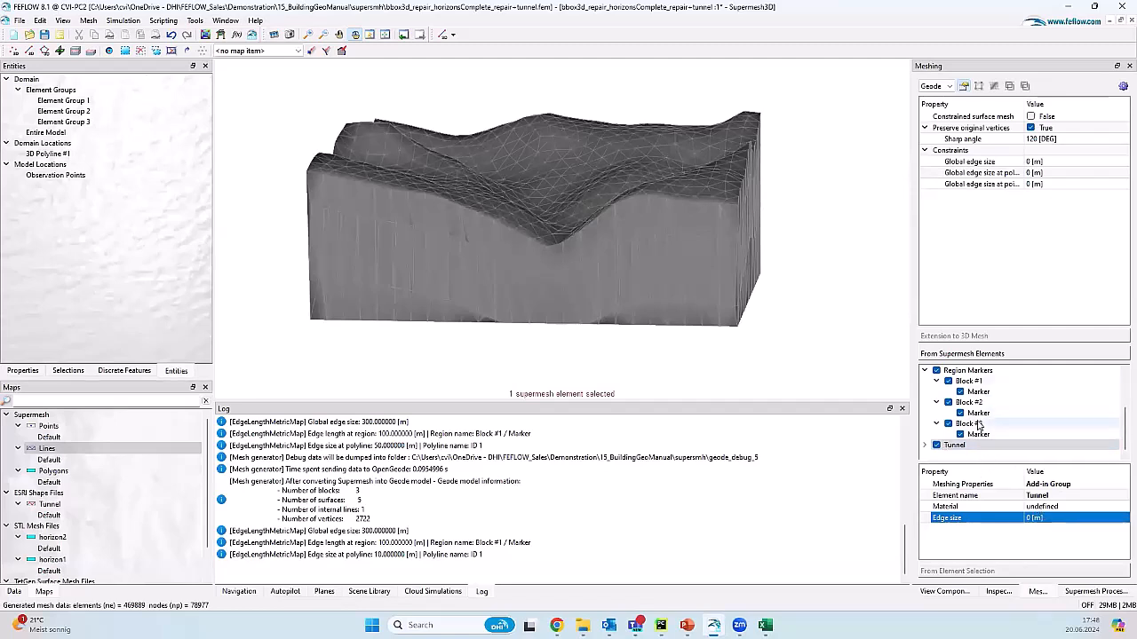
left_click(977, 424)
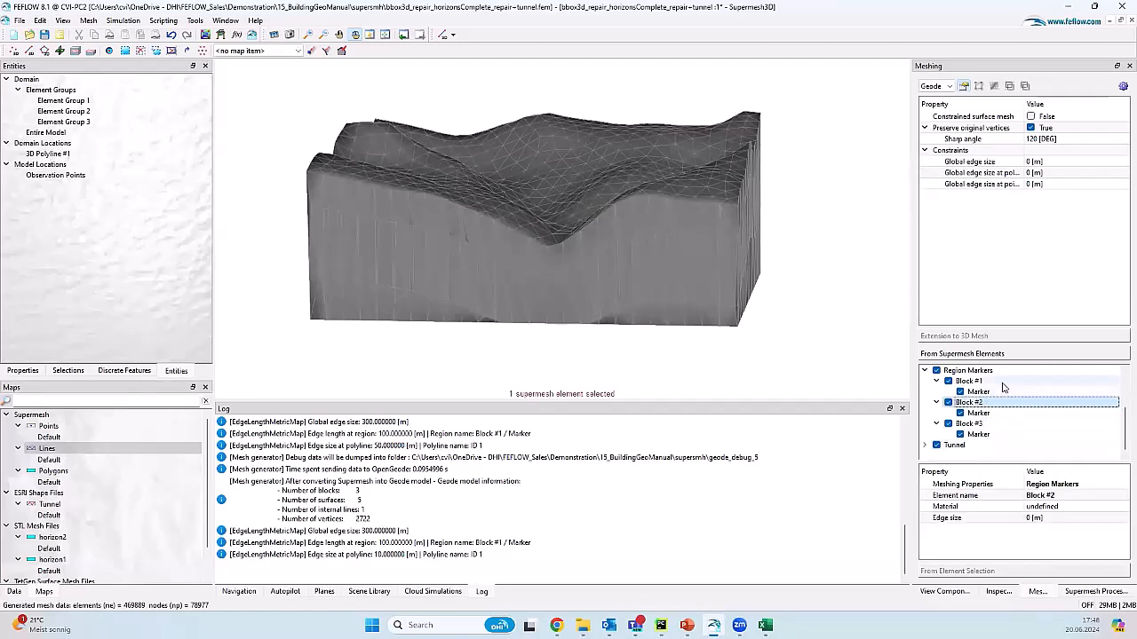
left_click(970, 381)
right_click(1057, 523)
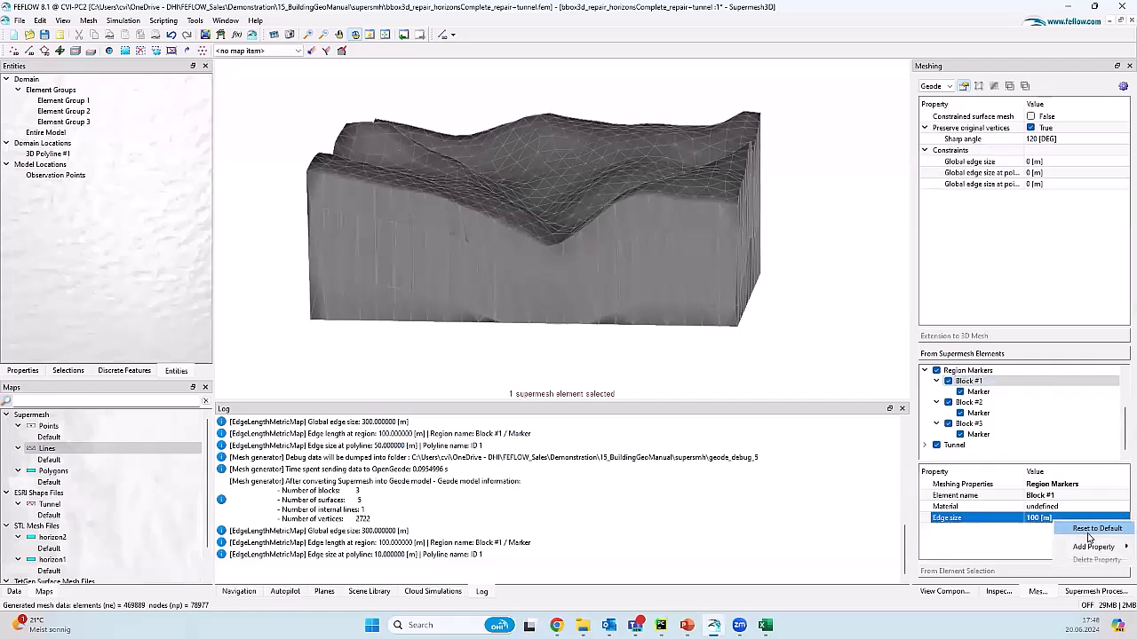
left_click(1088, 530)
Step: Give surface horizon1 a 50 m mesh edge size
scroll(1012, 408, "up", 2)
left_click(1006, 391)
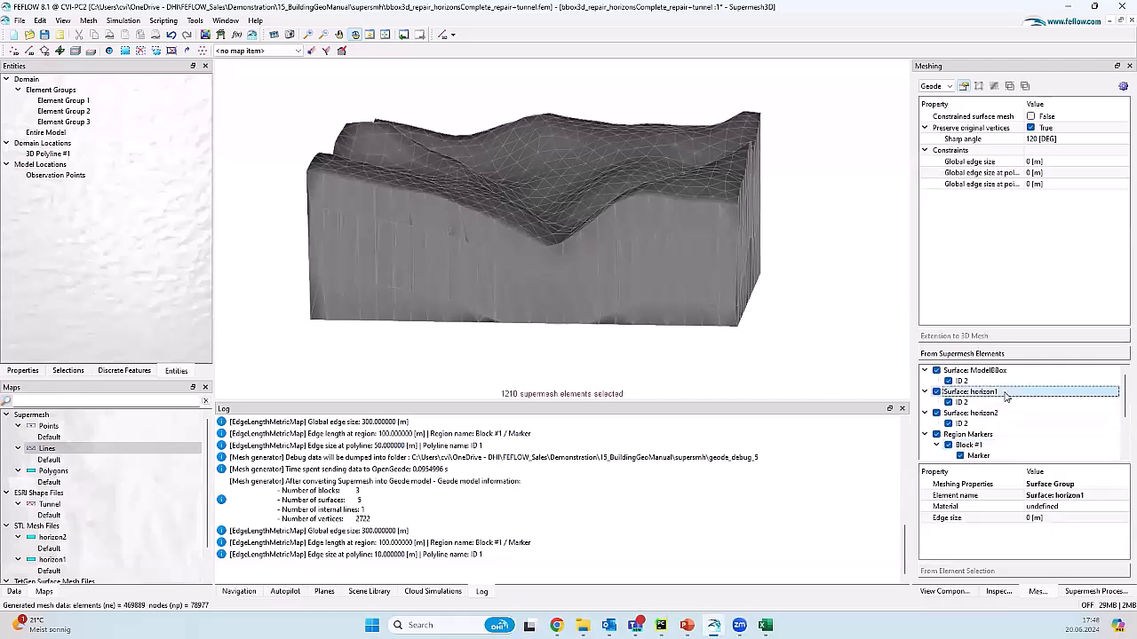
left_click(1046, 521)
key("Return")
Step: Generate the 3D mesh and rotate it to inspect the refinement along horizon1
left_click(1122, 86)
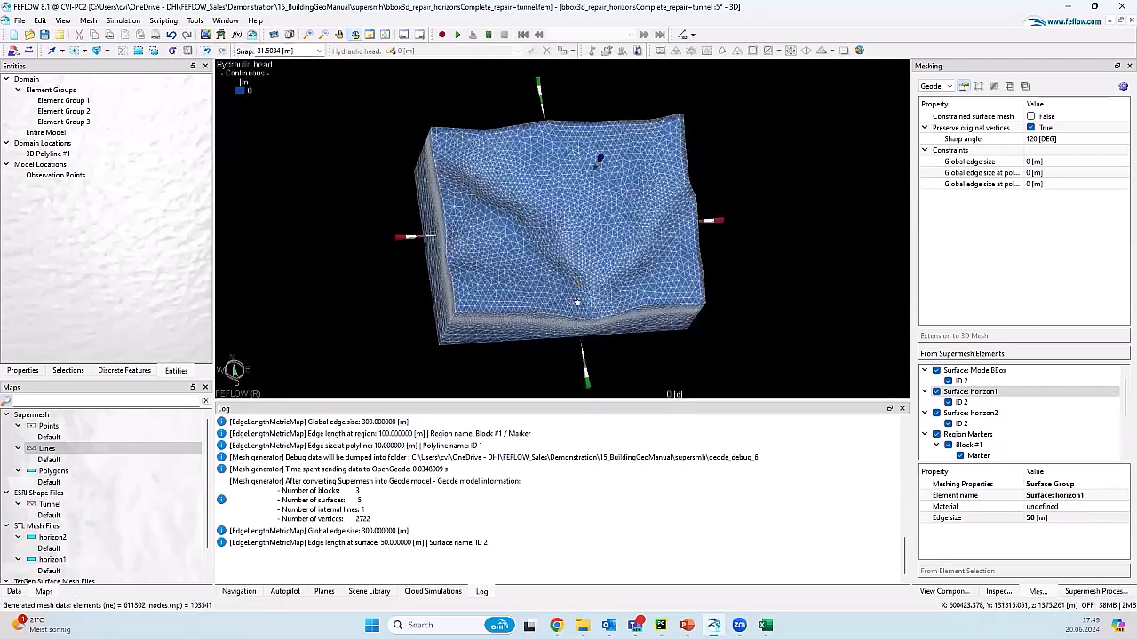
left_click_drag(563, 342, 555, 286)
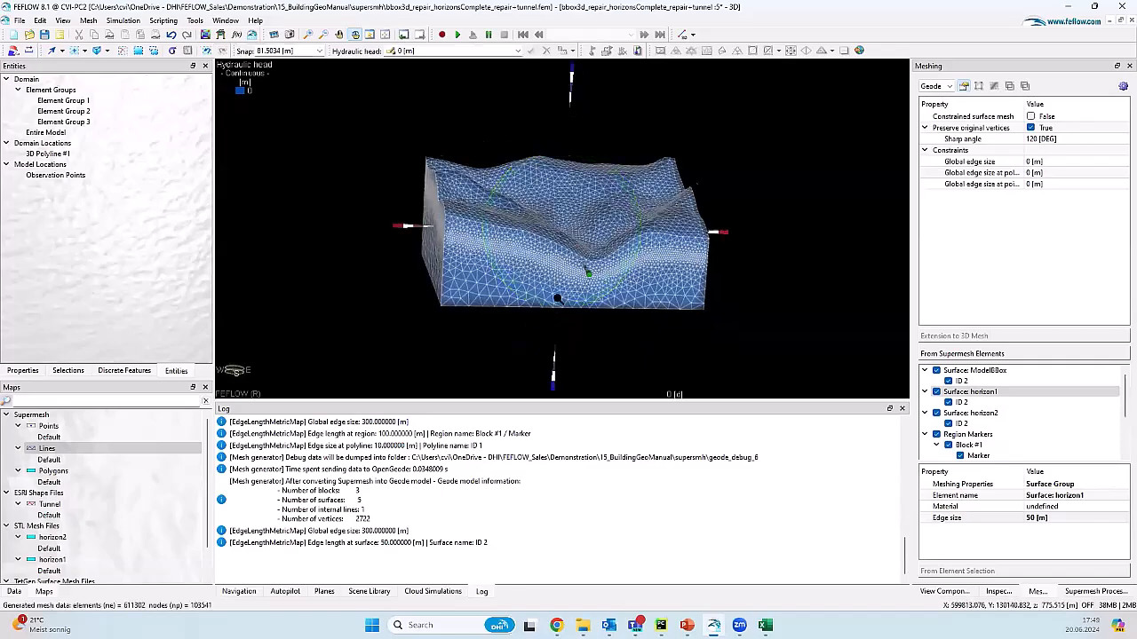
scroll(555, 286, "up", 3)
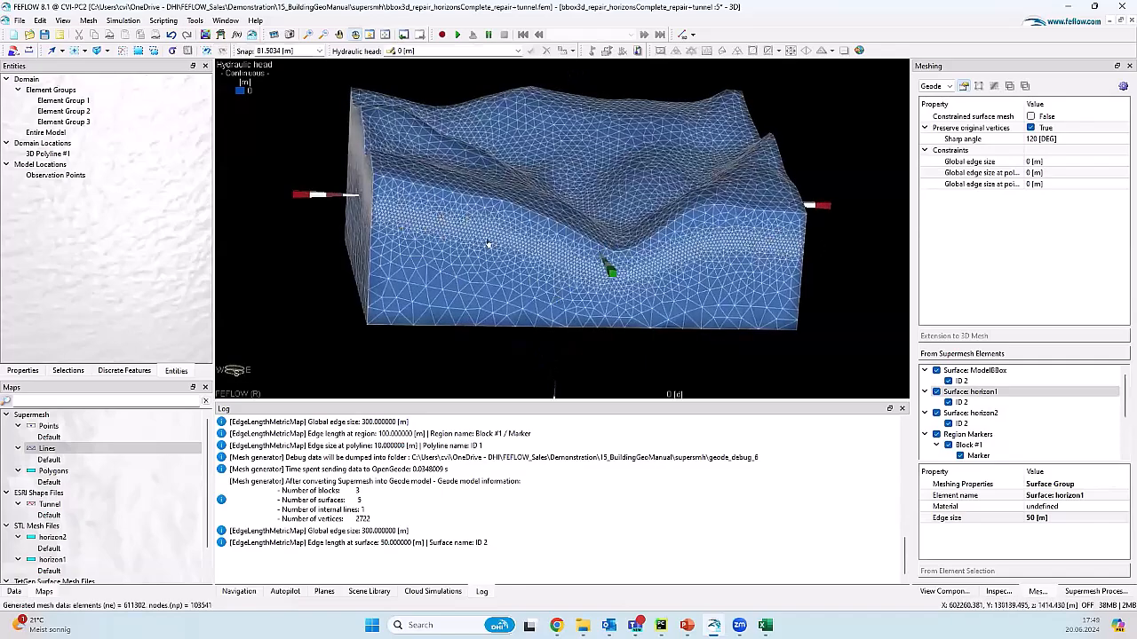
left_click_drag(610, 244, 542, 195)
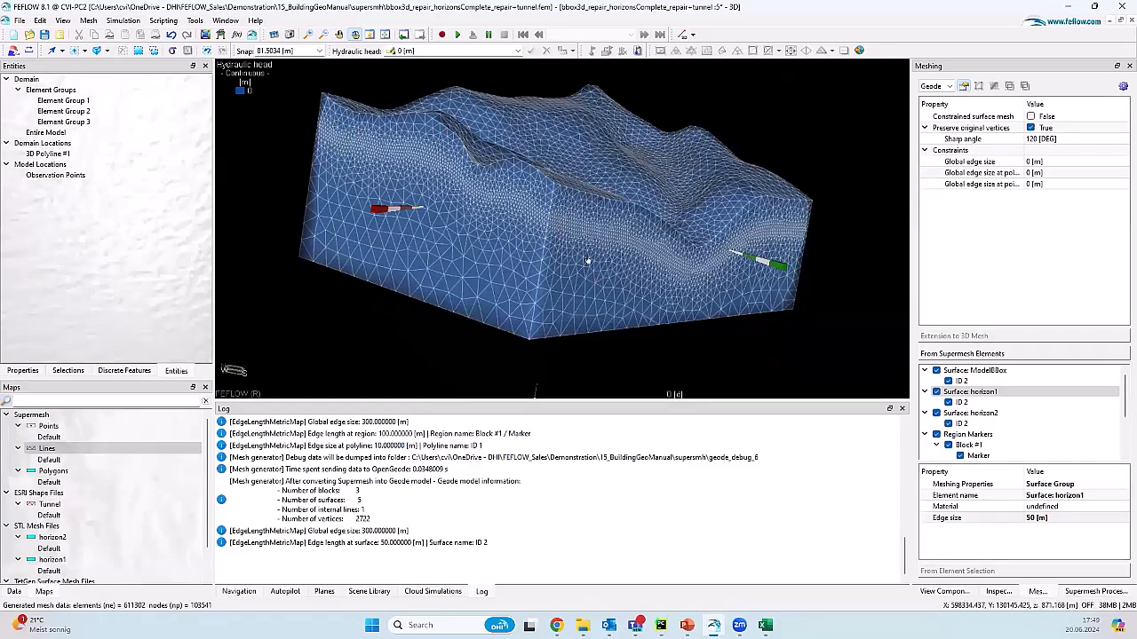
left_click_drag(597, 268, 649, 264)
left_click_drag(538, 241, 578, 214)
left_click(582, 626)
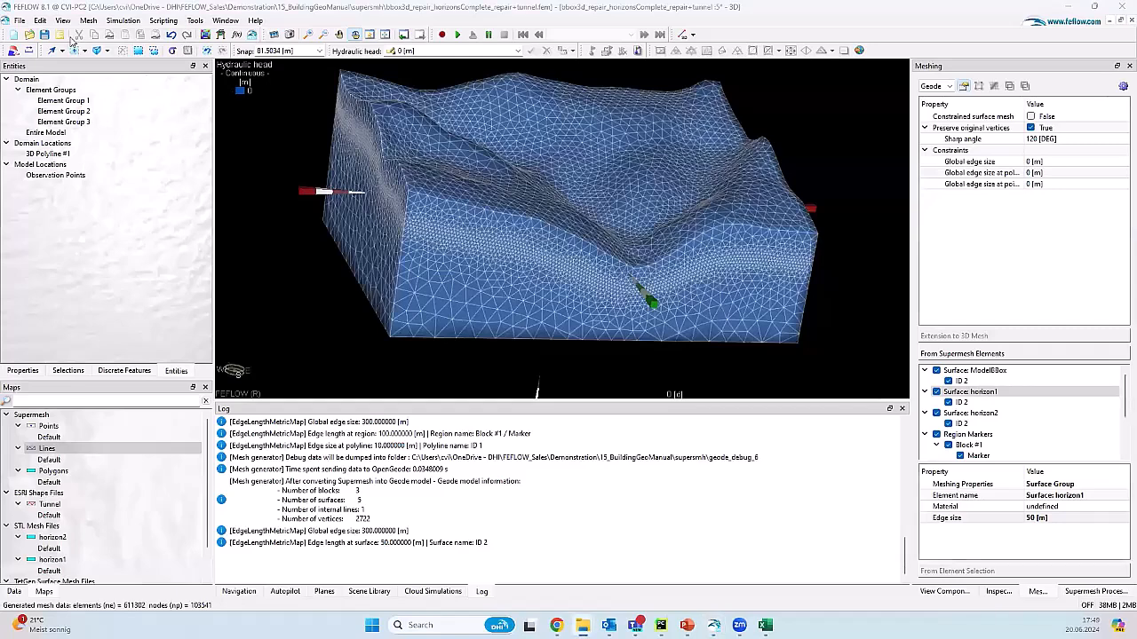
Step: Close the 3D mesh view without opening a recent supermesh file
left_click(19, 19)
mouse_move(133, 317)
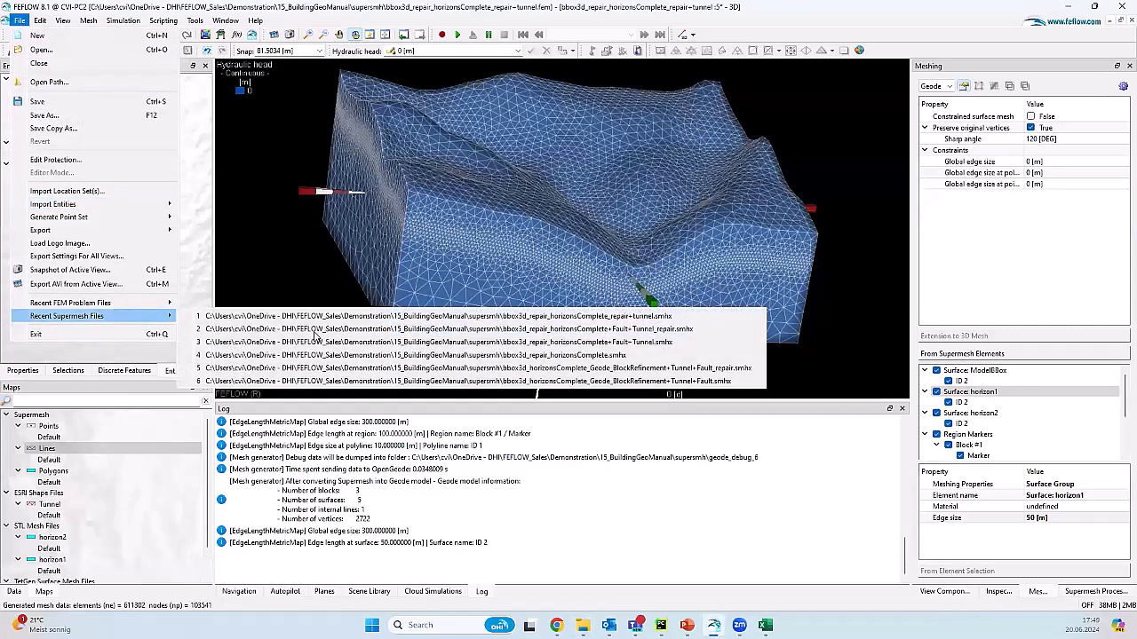
left_click(1106, 38)
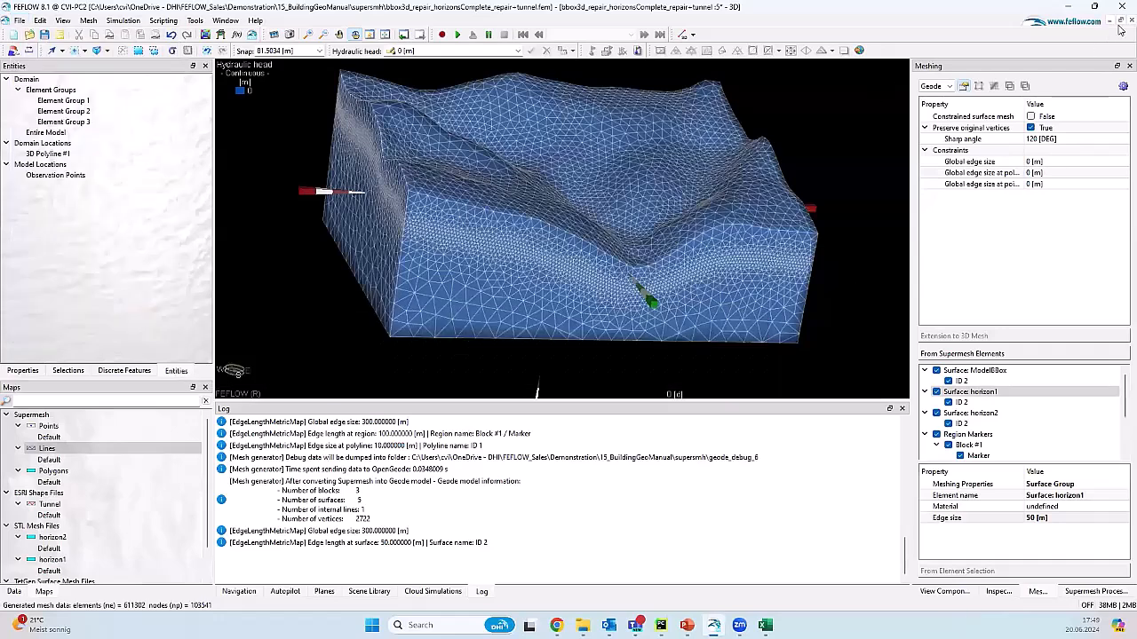
left_click(1120, 24)
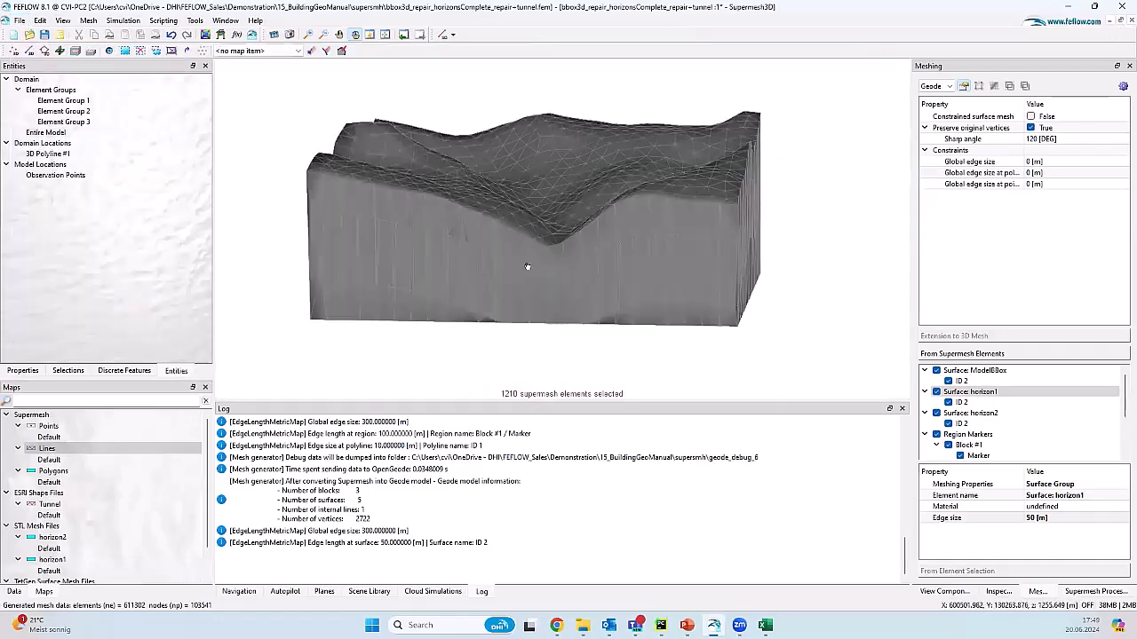
left_click(59, 54)
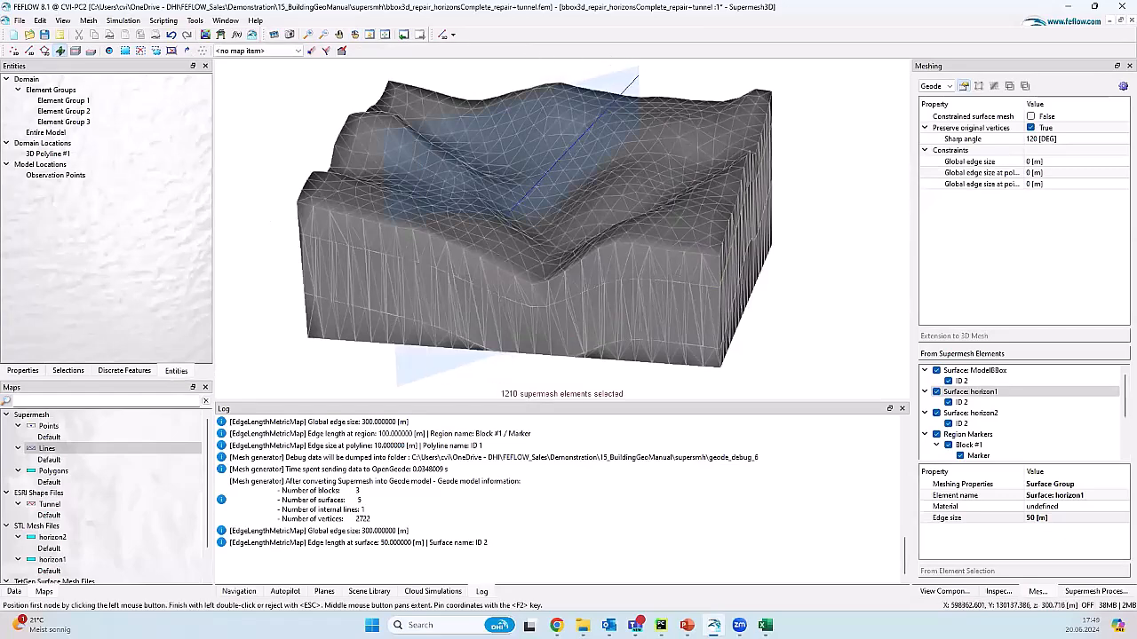
Step: Load bbox3d_repair_horizonsComplete+Fault+Tunnel.smhx without saving, and rotate to show the fault plane
left_click_drag(544, 396, 543, 365)
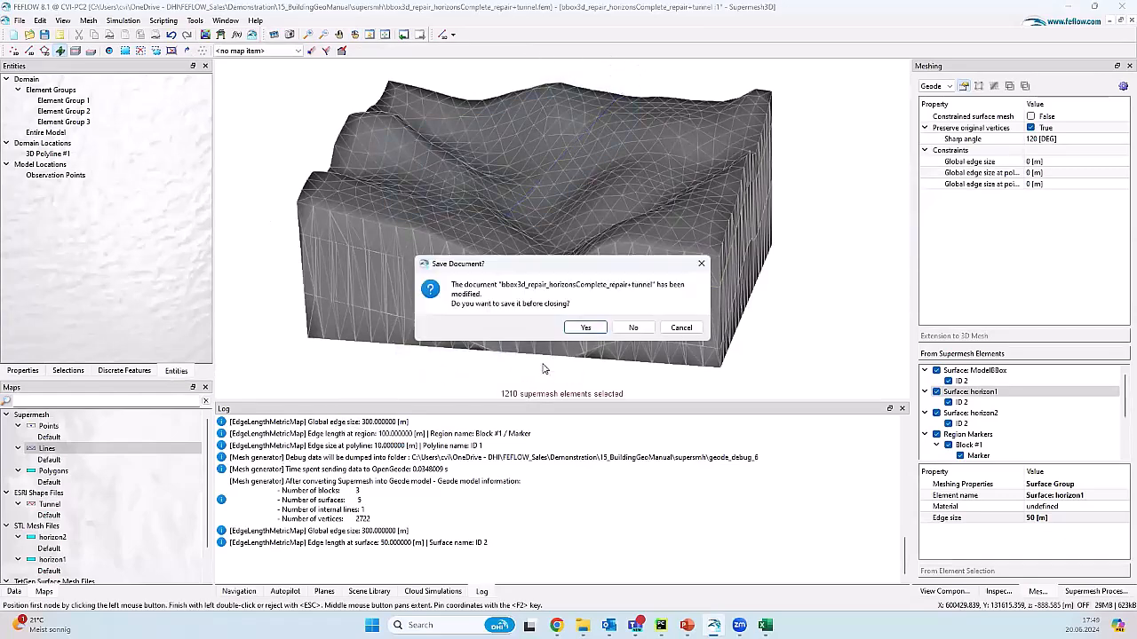
left_click(631, 329)
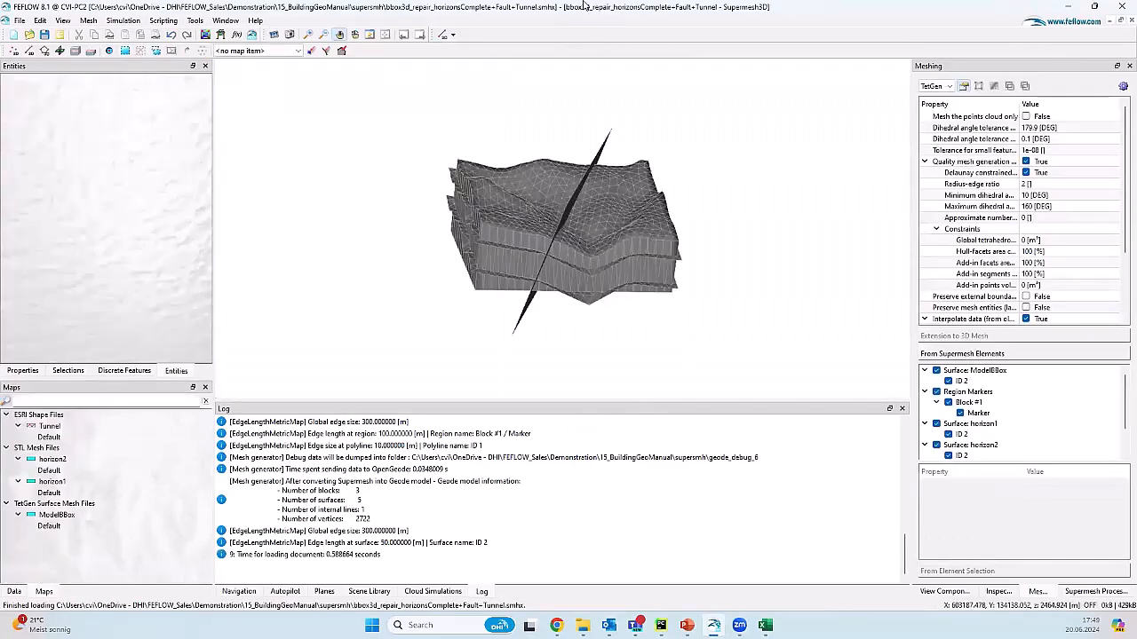
left_click(355, 34)
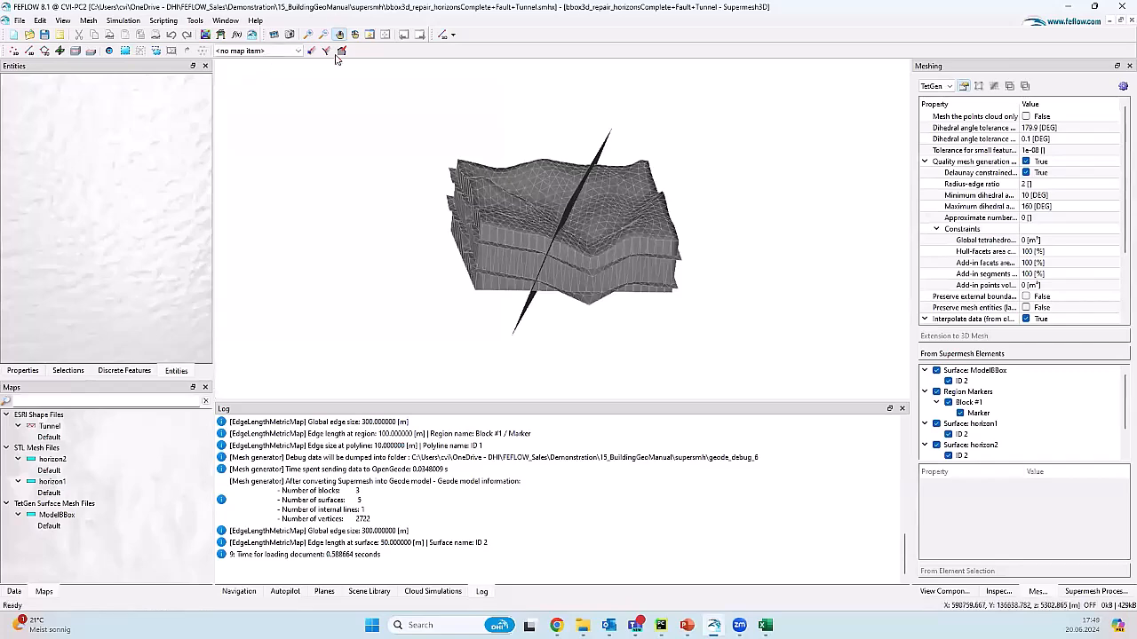
left_click_drag(602, 256, 508, 266)
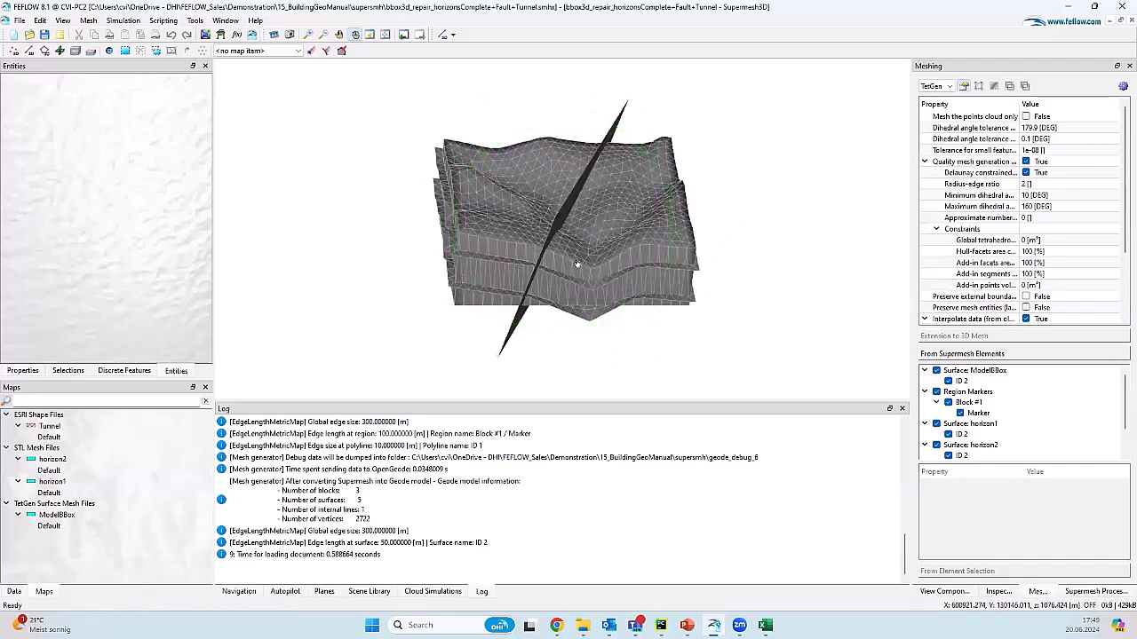
left_click_drag(596, 270, 520, 253)
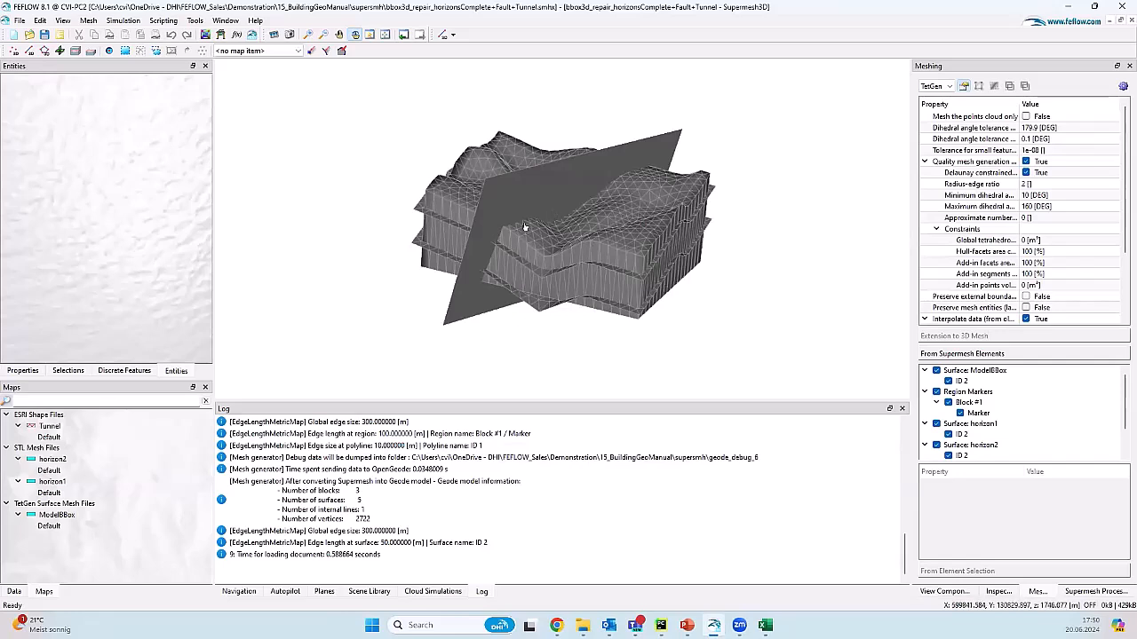
Step: Load the repaired supermesh, then open bbox3d_repair_horizonsComplete+Fault+Tunnel_Geode_Refined.fem
left_click(1095, 592)
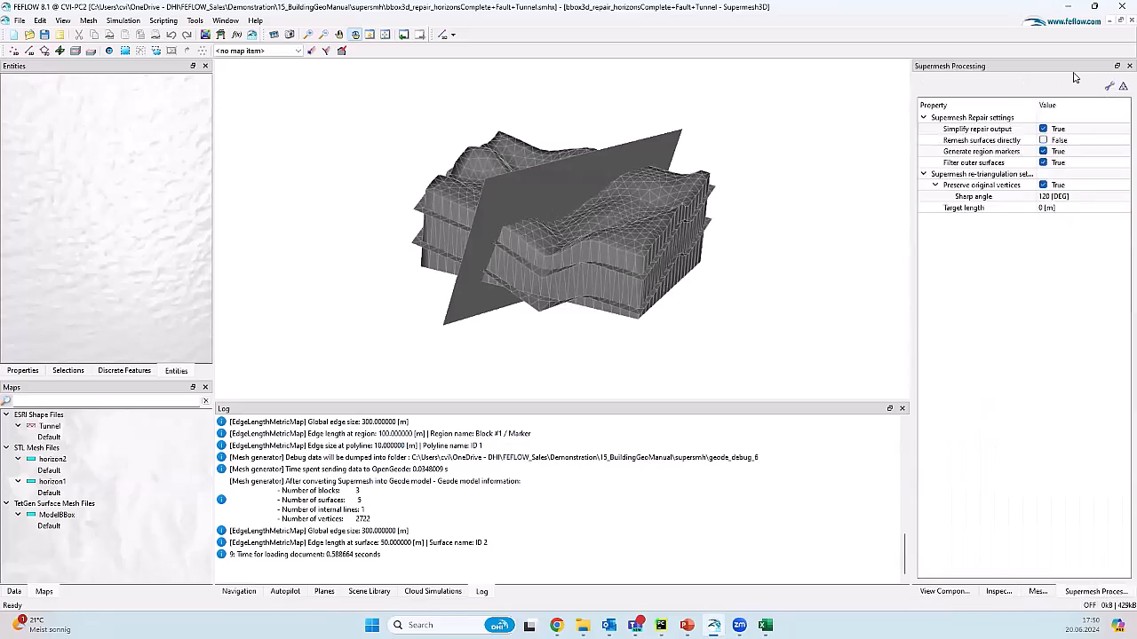
left_click(583, 625)
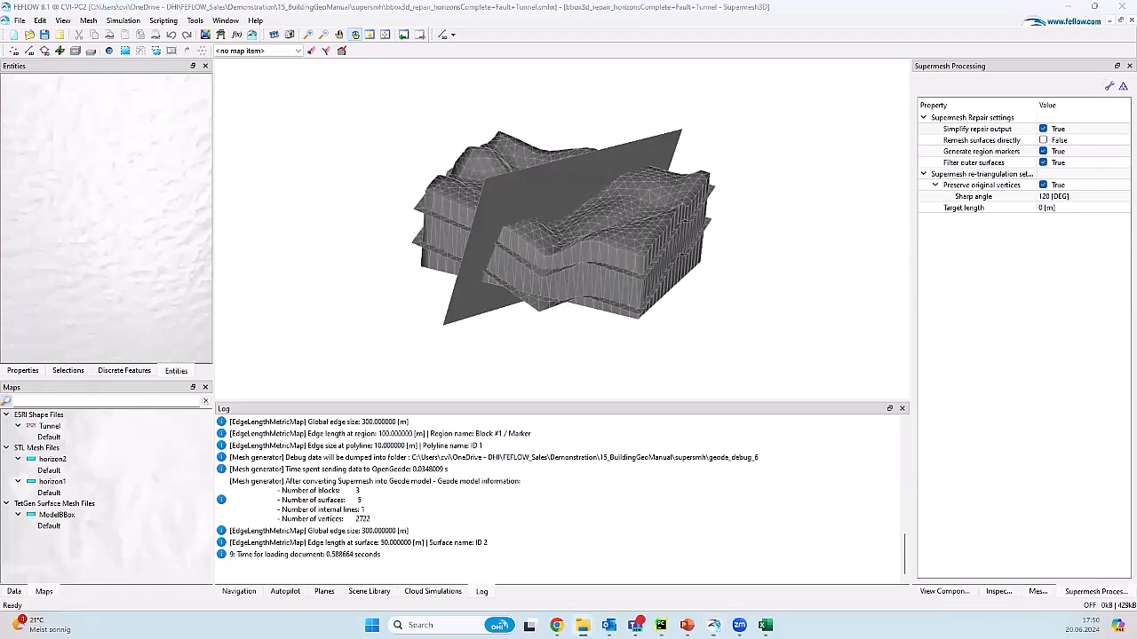
left_click_drag(401, 486, 595, 281)
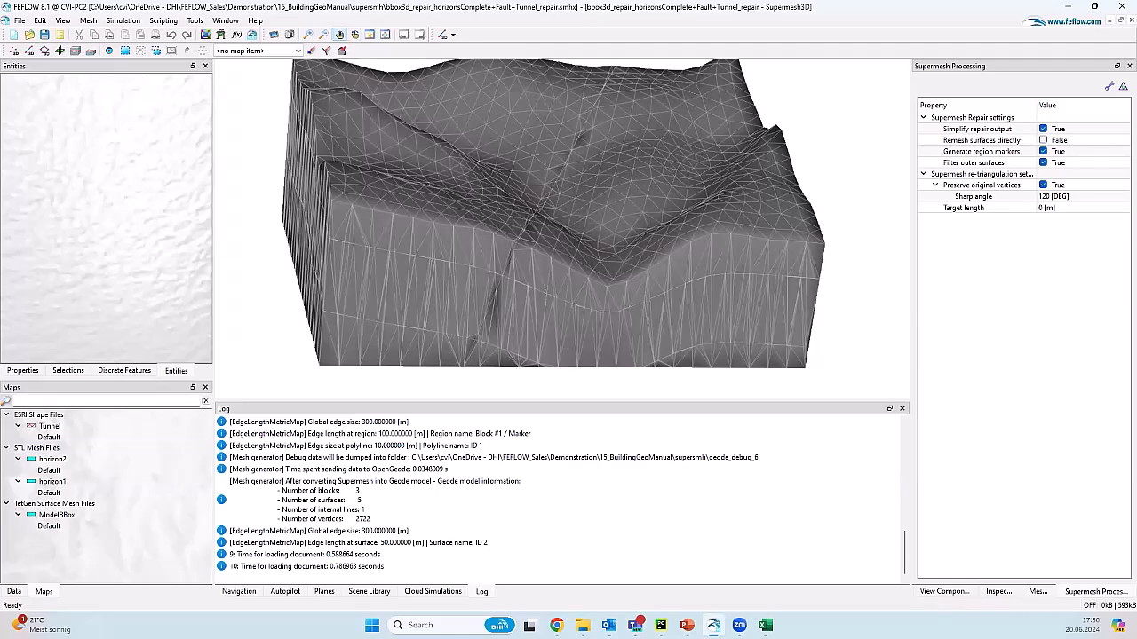
left_click(582, 625)
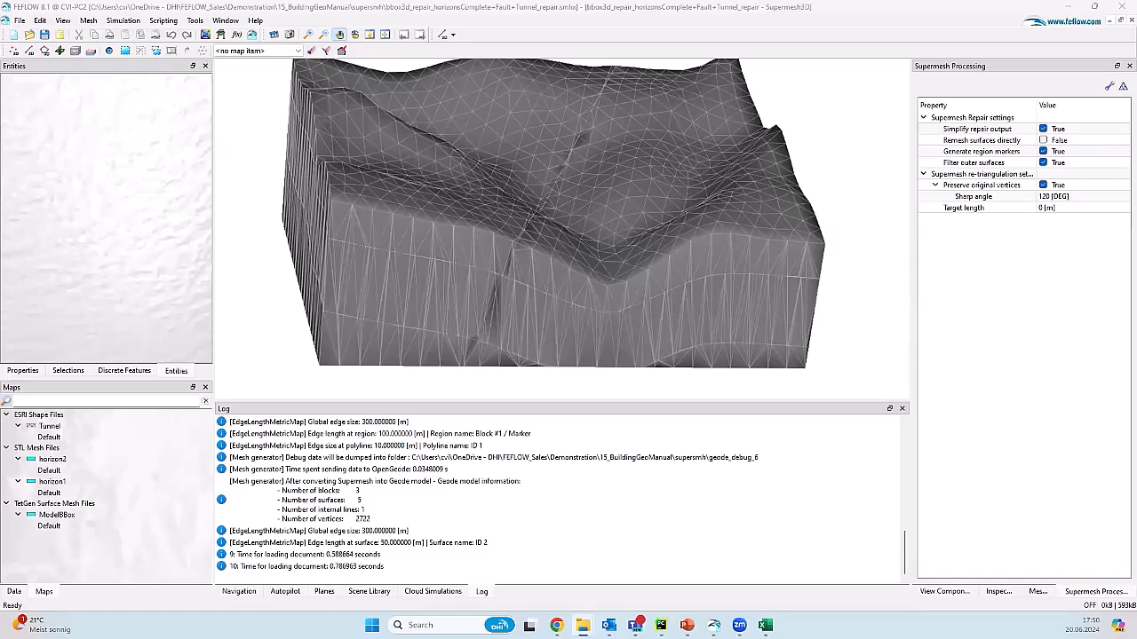
left_click_drag(264, 215, 604, 202)
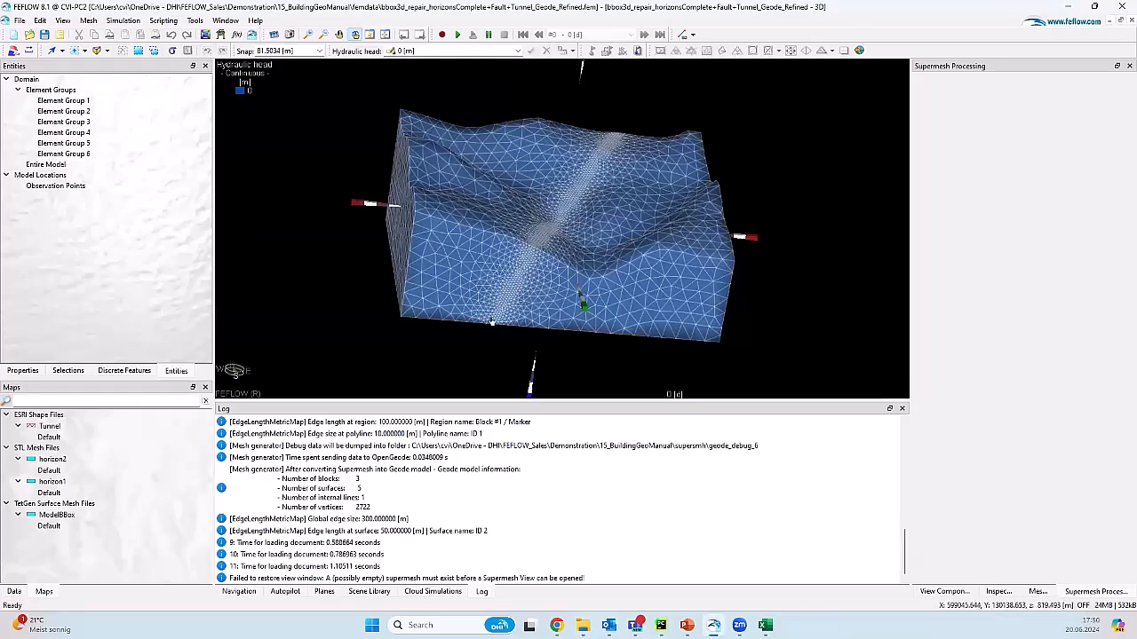
Step: Review the saved element selections Block #1 through Block #5 on the mesh
left_click(68, 372)
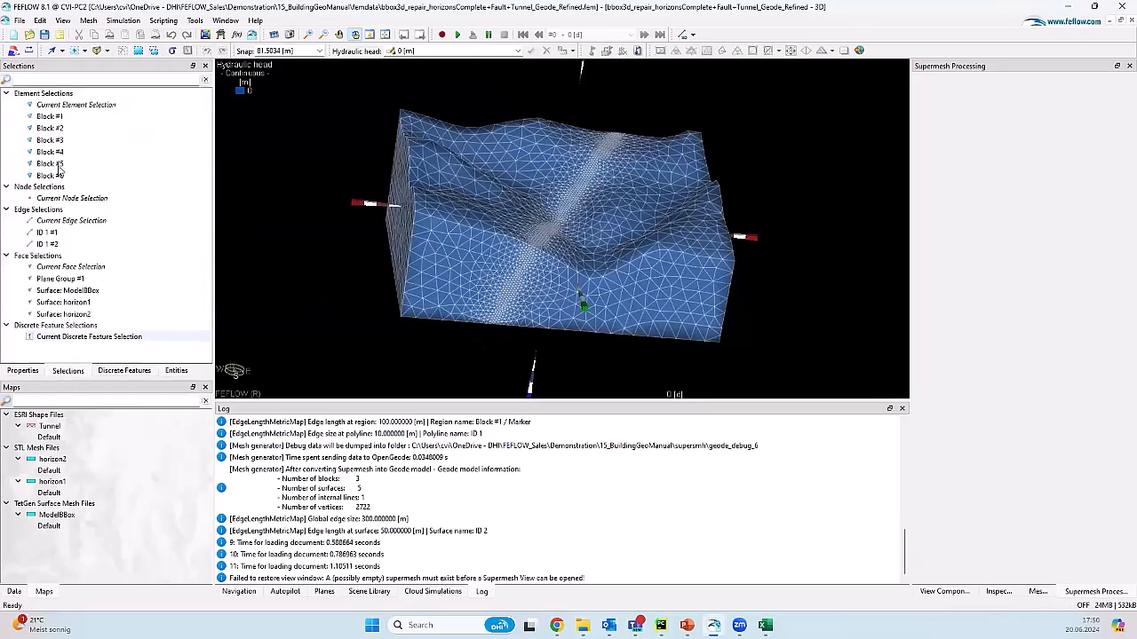
left_click(62, 117)
left_click(66, 130)
left_click(68, 141)
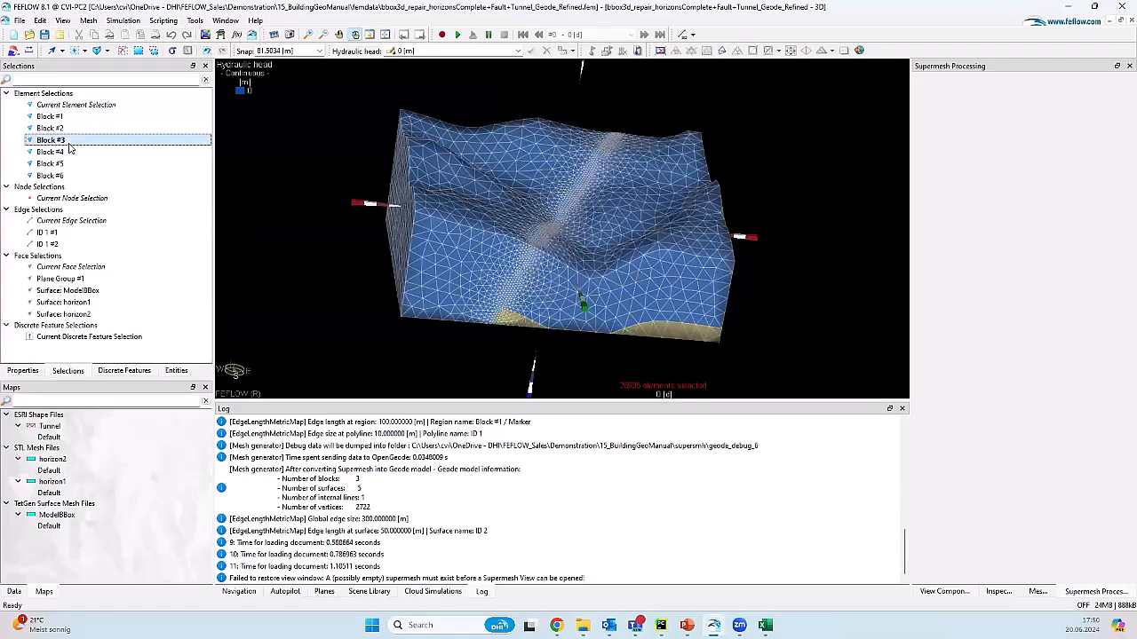
left_click(68, 152)
left_click(68, 175)
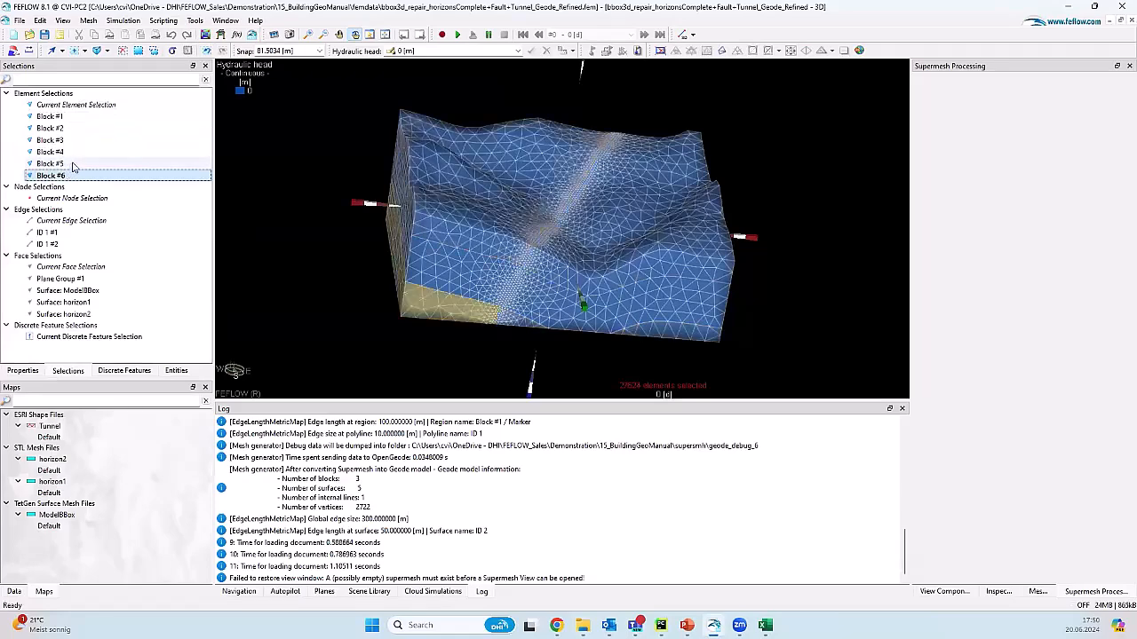
left_click(73, 165)
Step: Clear the element selection and open the Edit FEFLOW Python Script editor
left_click(80, 94)
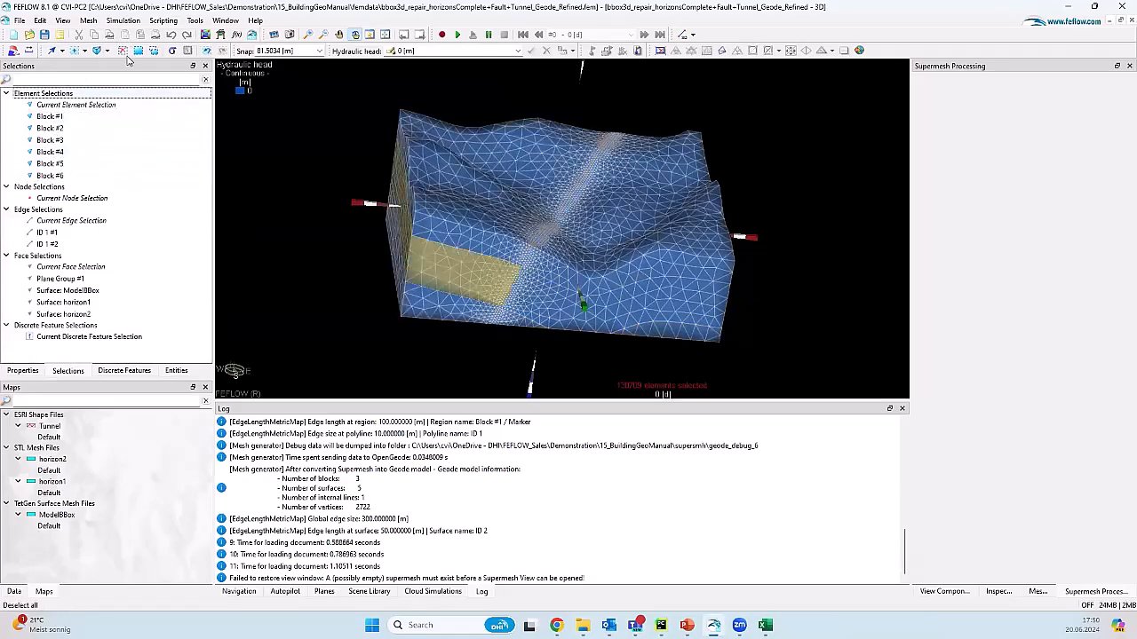
left_click(124, 53)
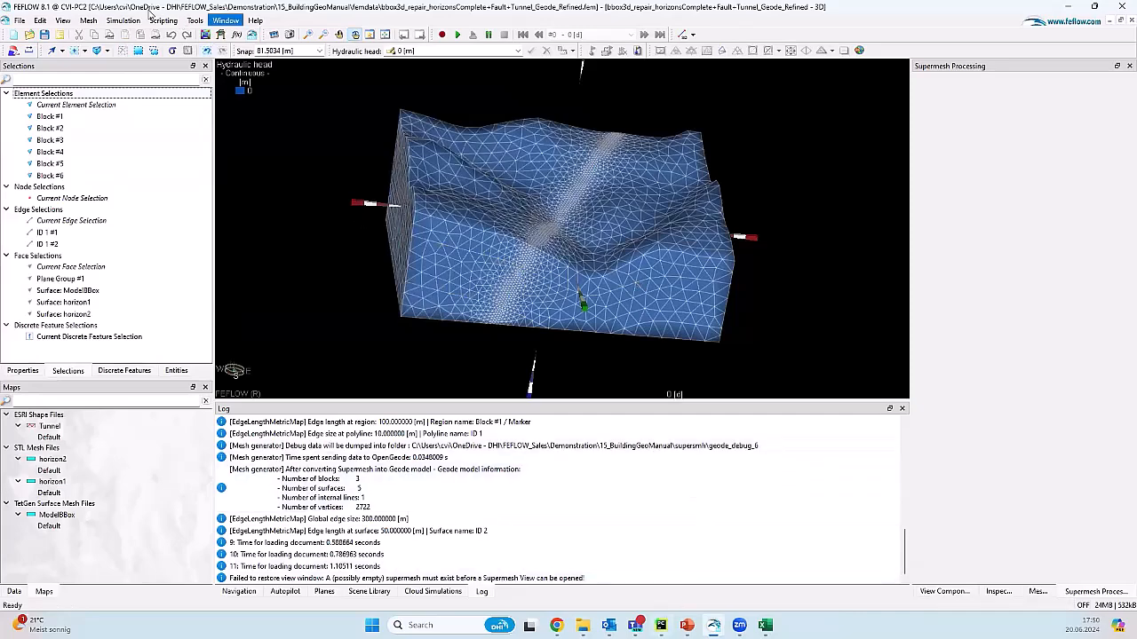
left_click(163, 20)
left_click(180, 34)
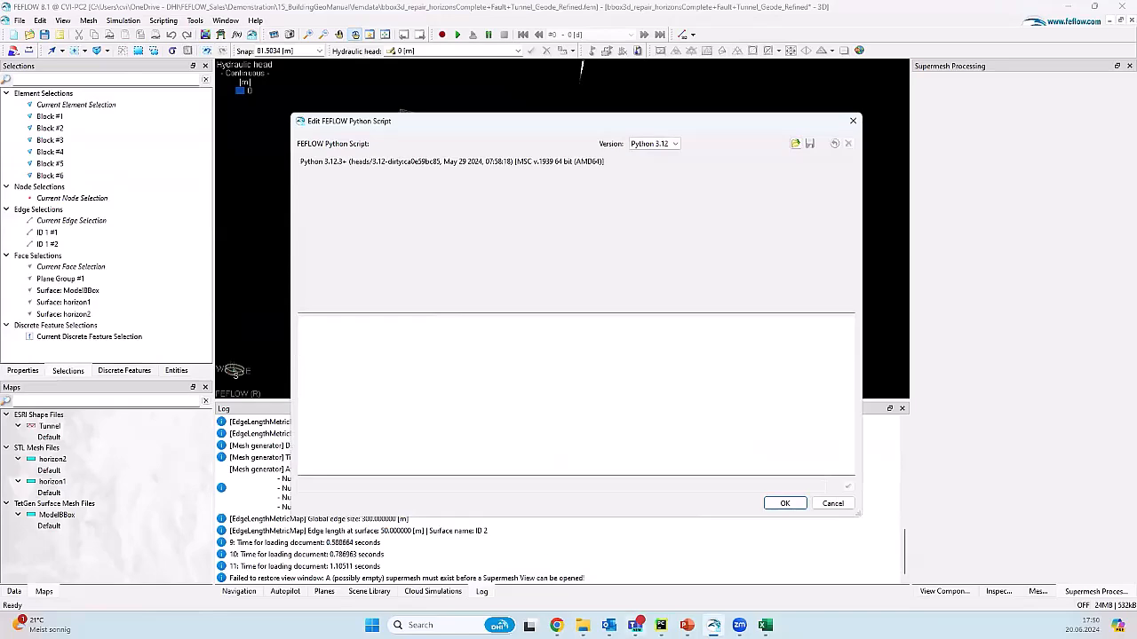
left_click(661, 626)
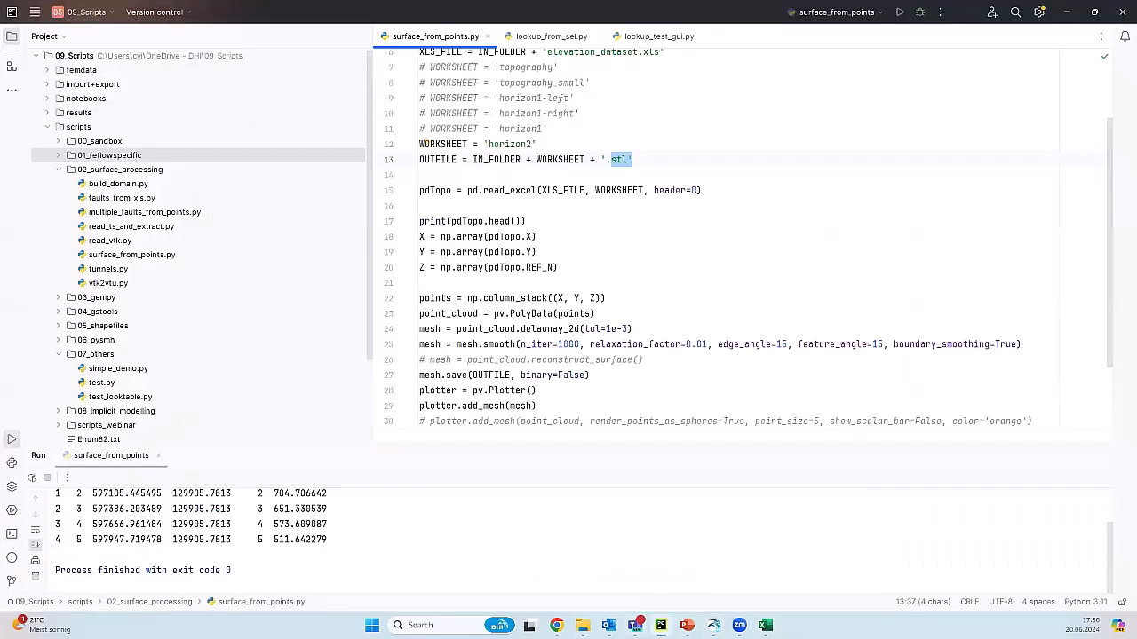
Step: Open lookup_test_gui.py from 01_feflowspecific in PyCharm and copy its entire contents
left_click(60, 155)
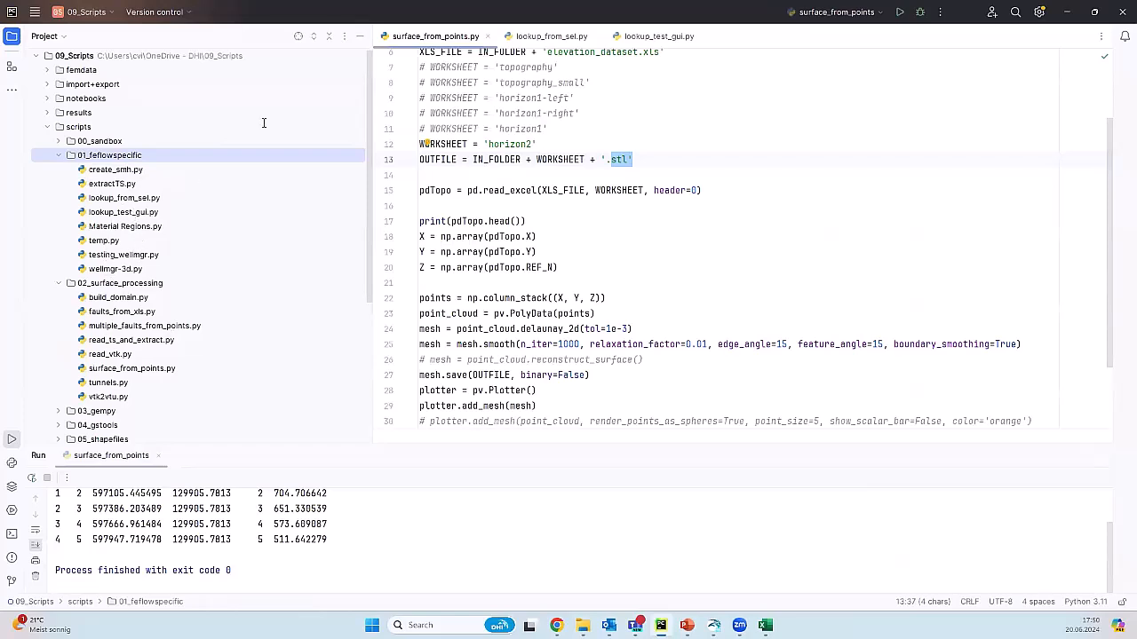
left_click(658, 35)
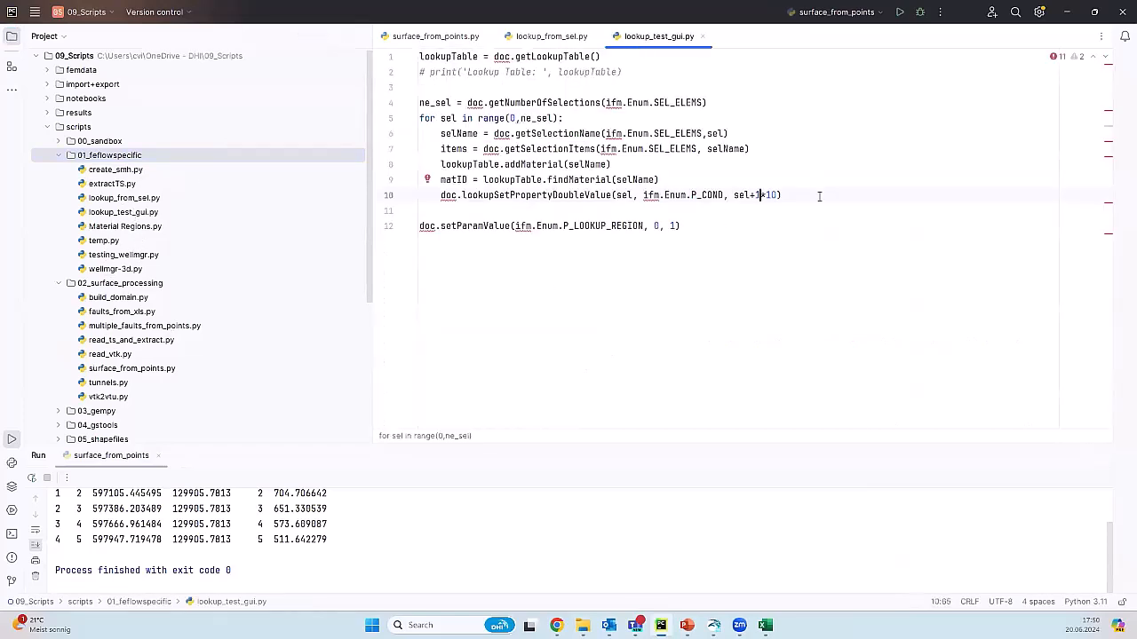
key("ctrl+a")
left_click(1066, 12)
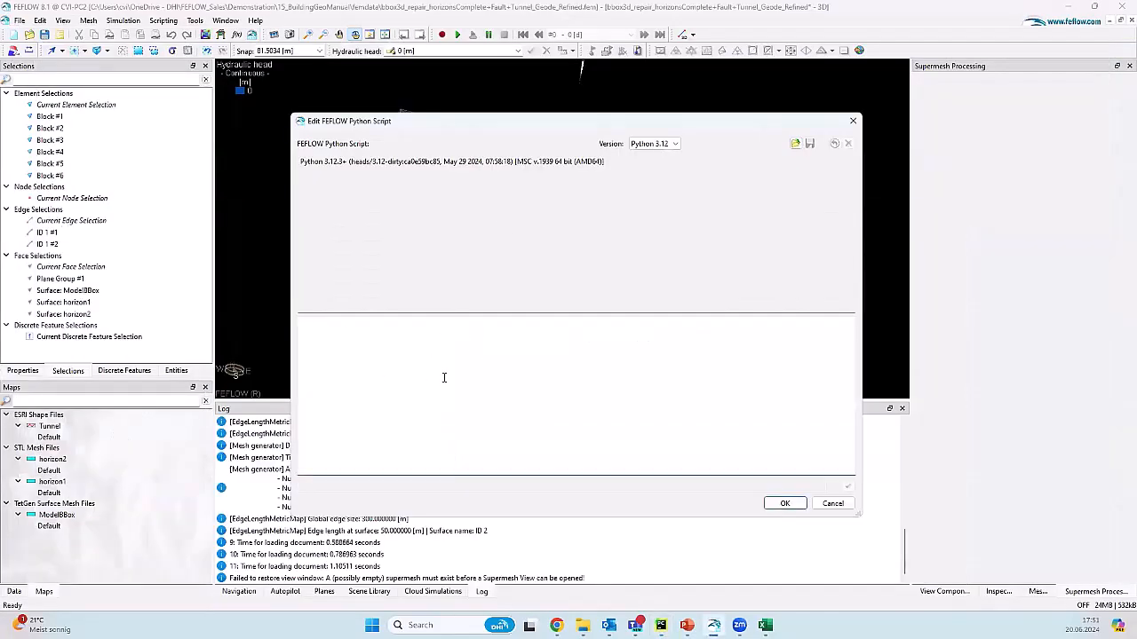
Step: Paste and run the lookup script, then delete the <current> row from the Parameter Lookup Table
type("lookupTable = doc.getLookupTable() # print('Lookup Table:', lookupTable)  ne_sel = doc.getNumberOfSelections(ifm.Enum.SEL_ELEMS) for sel in range(0,ne_sel):     selName = doc.getSelectionName(ifm.Enum.SEL_ELEMS,sel)     items = doc.getSelectionItems(ifm.Enum.SEL_ELEMS, selName)     lookupTable.addMaterial(selName)     matID = lookupTable.findMaterial(selName)     doc.lookupSetPropertyDoubleValue(sel, ifm.Enum.P_COND, sel+1*10)")
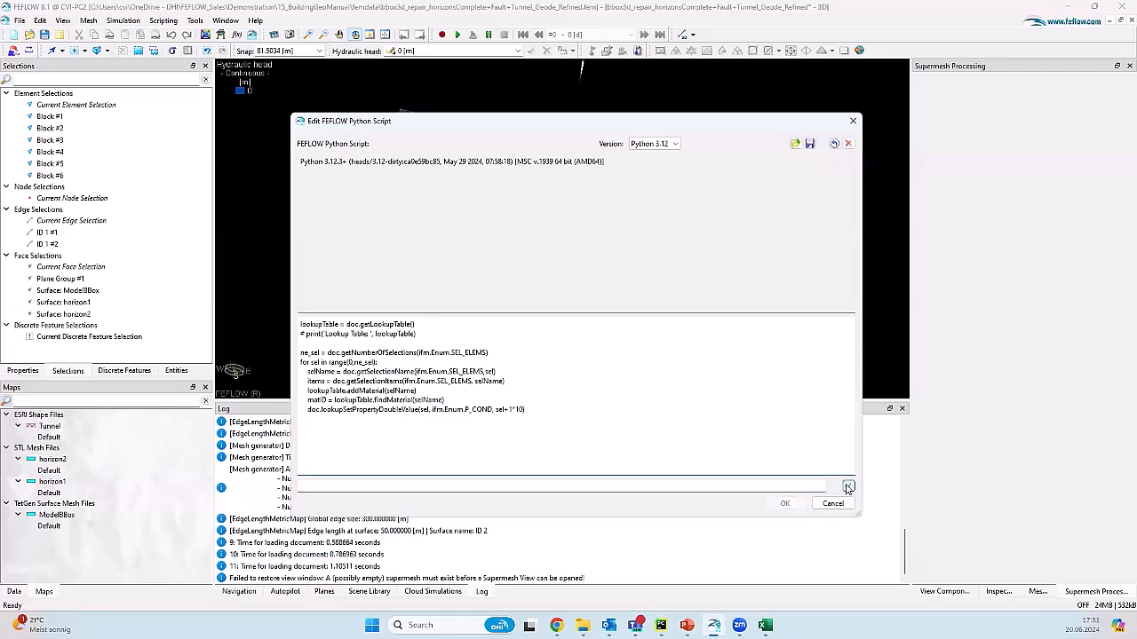
left_click(849, 485)
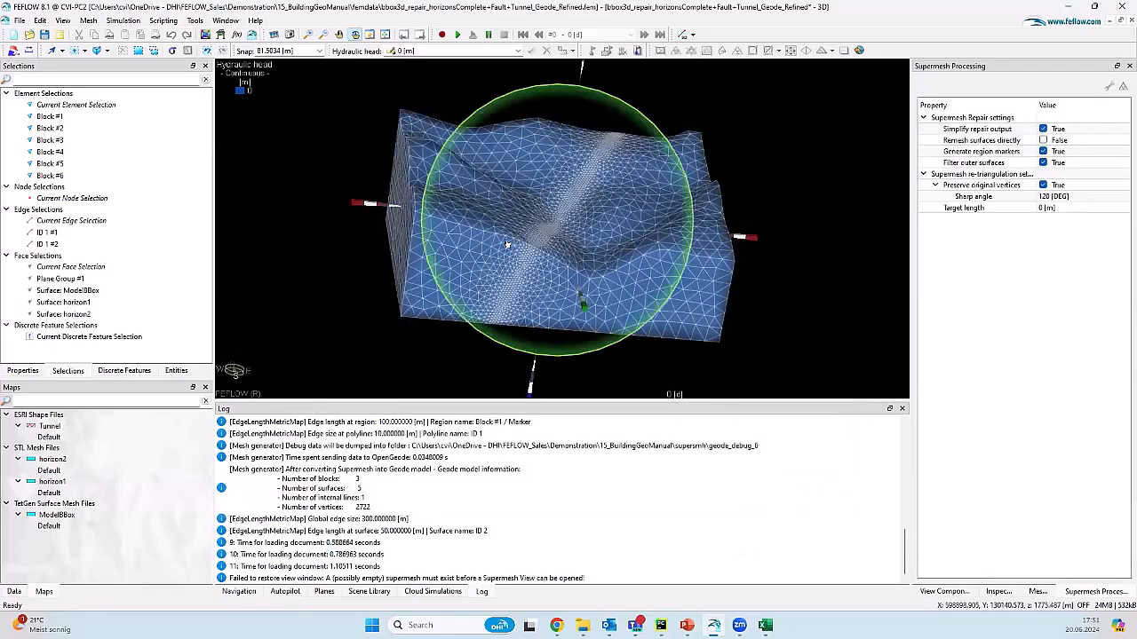
key("ctrl+p")
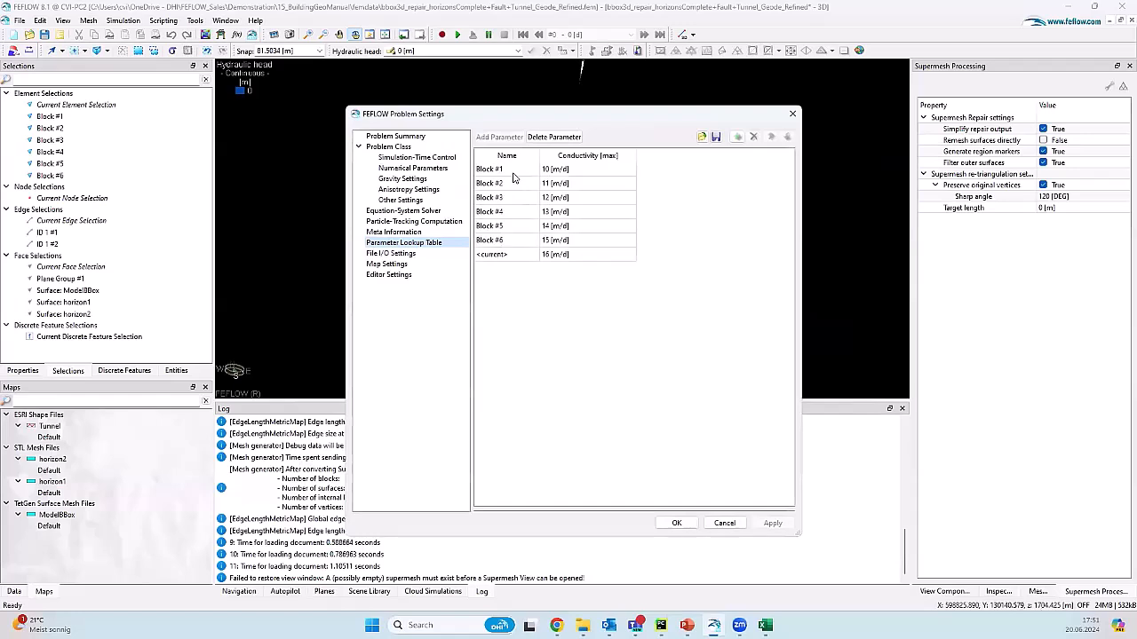
left_click(516, 256)
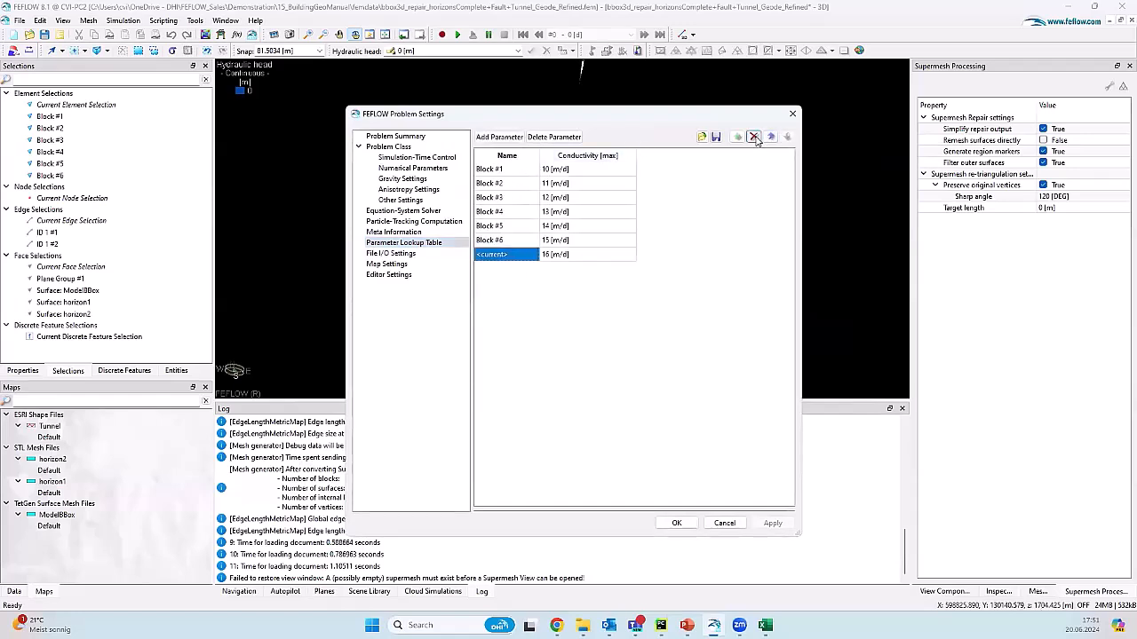
left_click(753, 137)
left_click(776, 524)
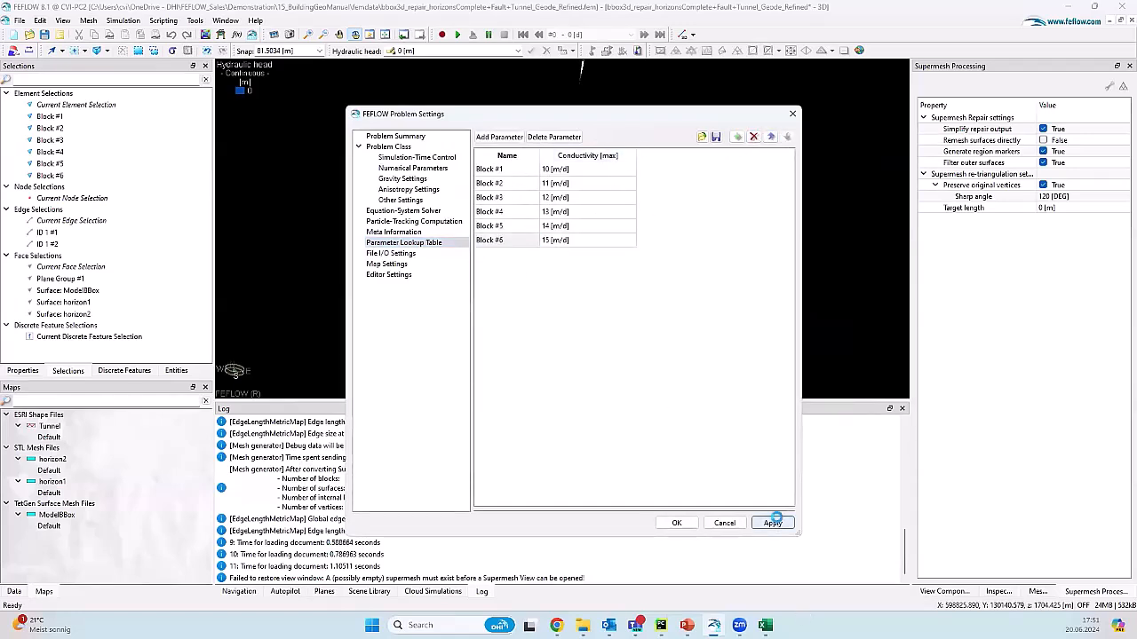
left_click(674, 524)
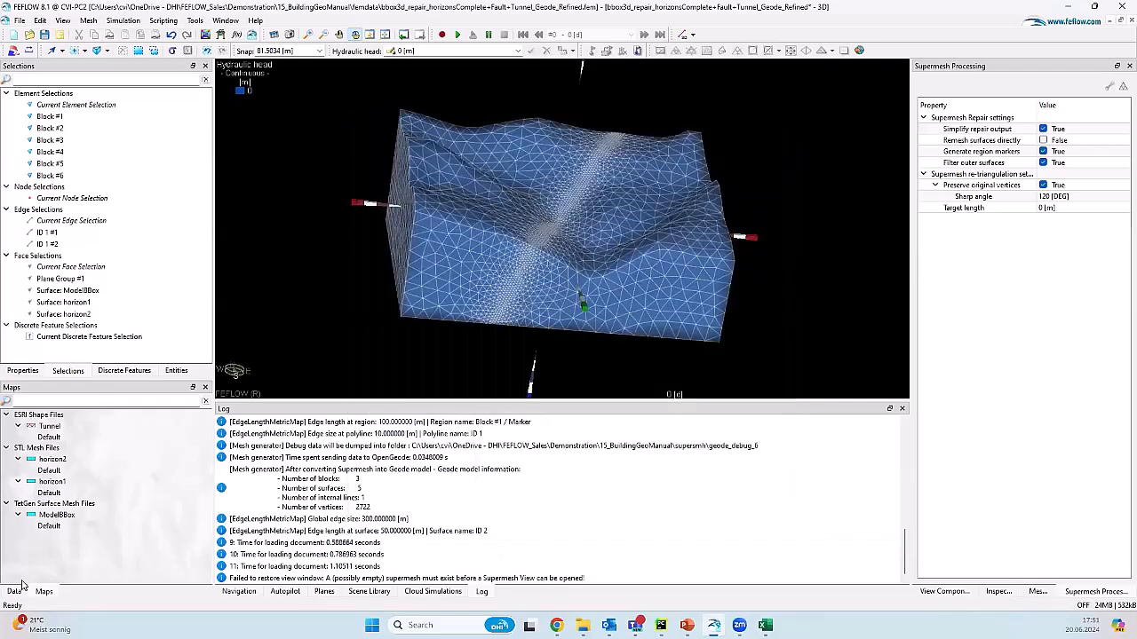
left_click(14, 592)
Step: Display material regions and assign Block #1, #2 and #3 materials to their selections
left_click(7, 457)
double_click(62, 467)
double_click(49, 116)
left_click(506, 52)
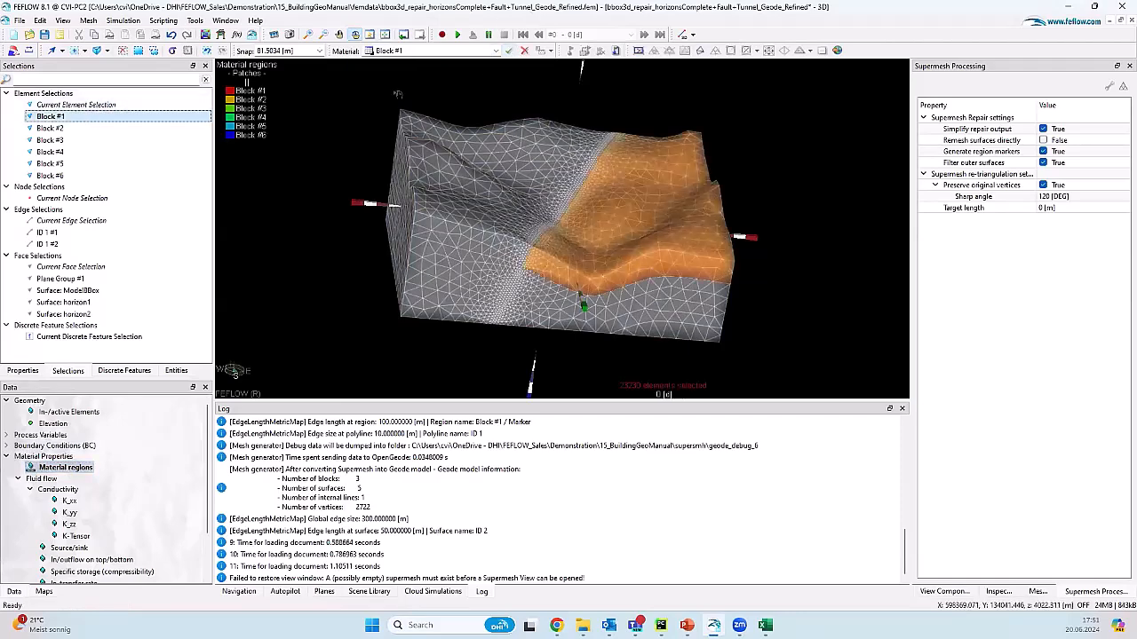
double_click(140, 128)
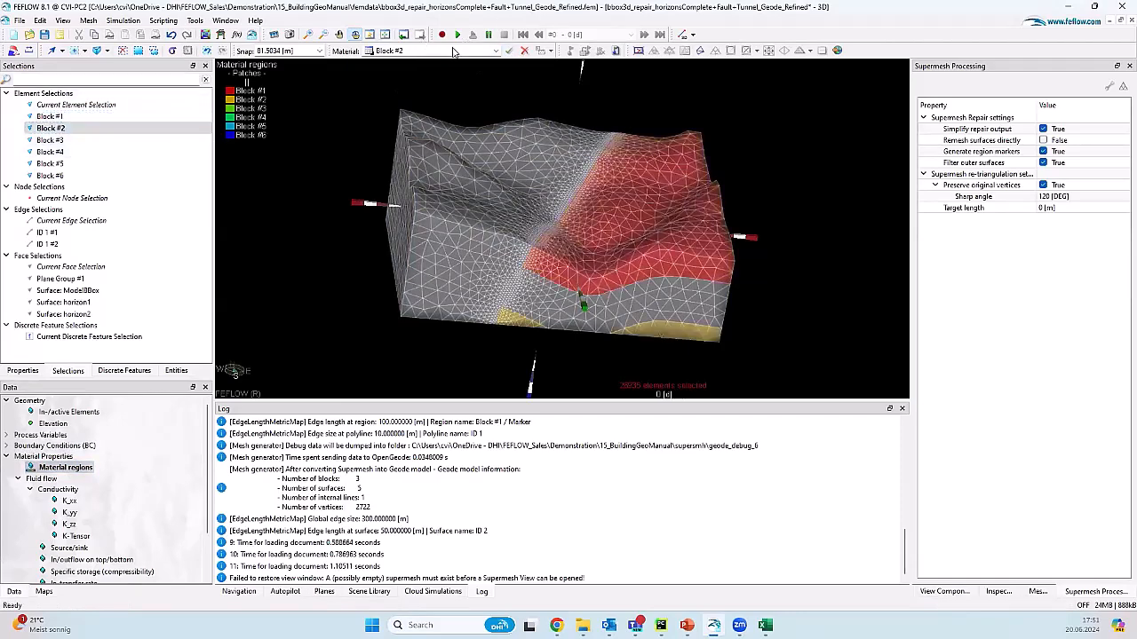
left_click(507, 51)
double_click(51, 139)
left_click(508, 50)
Step: Assign Block #4, #5 and #6 materials, then rotate to view the six coloured blocks
left_click(101, 155)
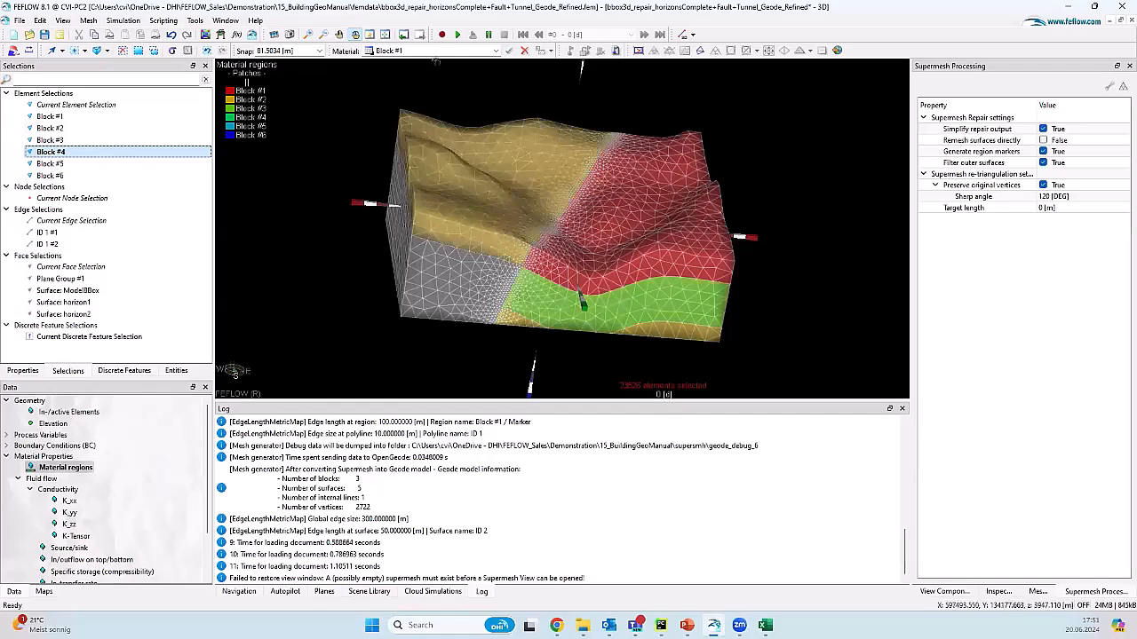
left_click(508, 51)
left_click(80, 165)
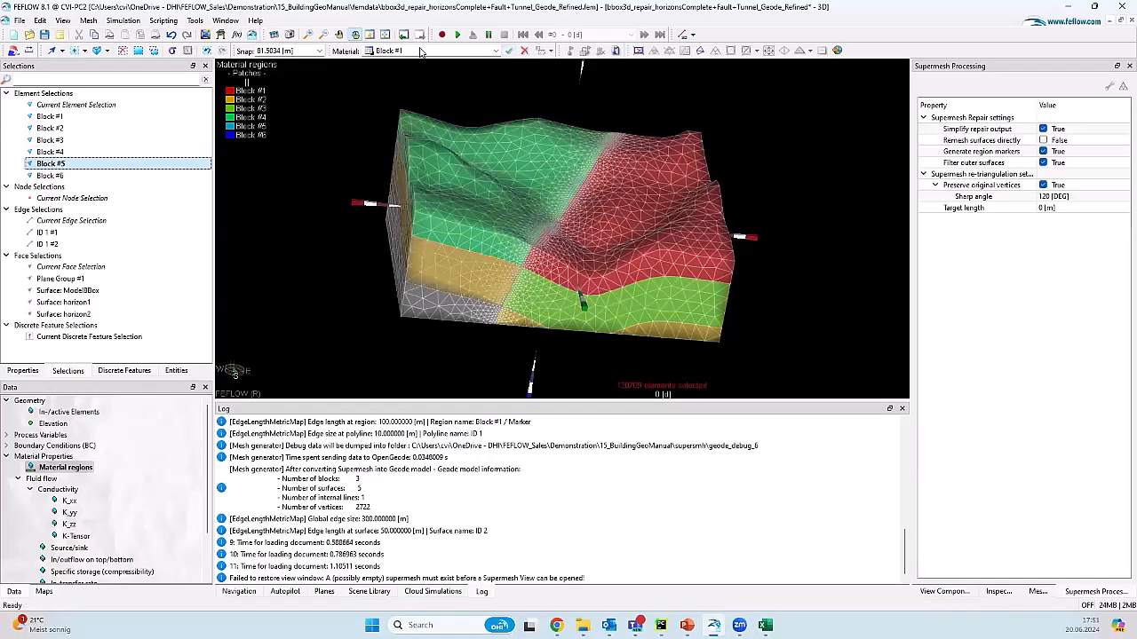
scroll(422, 51, "down", 4)
left_click(507, 51)
left_click(80, 174)
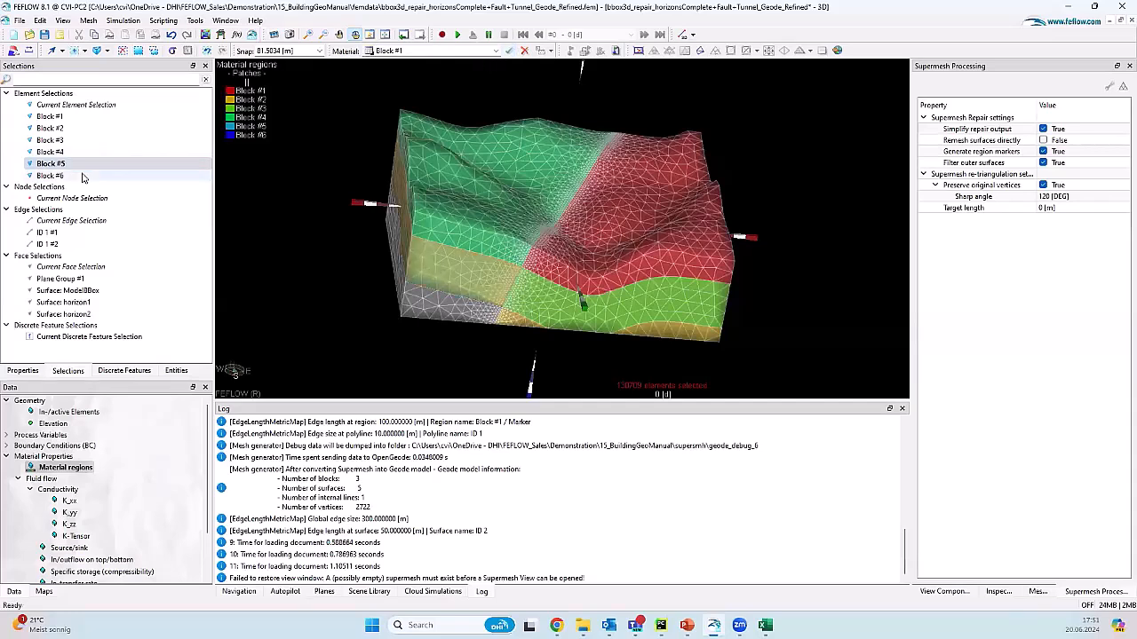
scroll(453, 53, "down", 5)
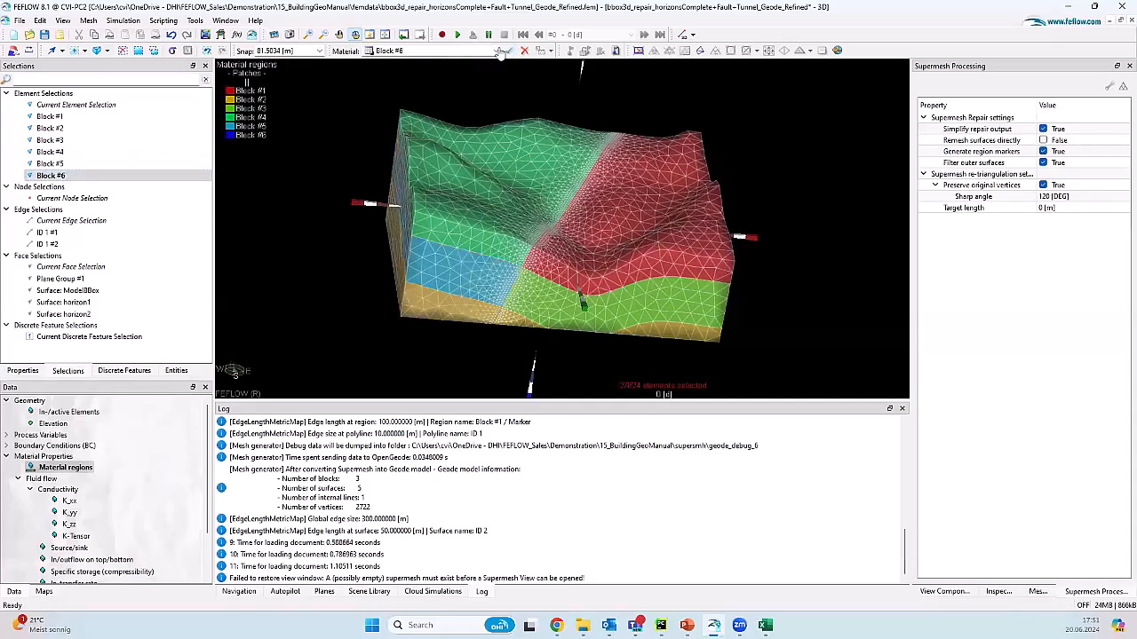
left_click(508, 50)
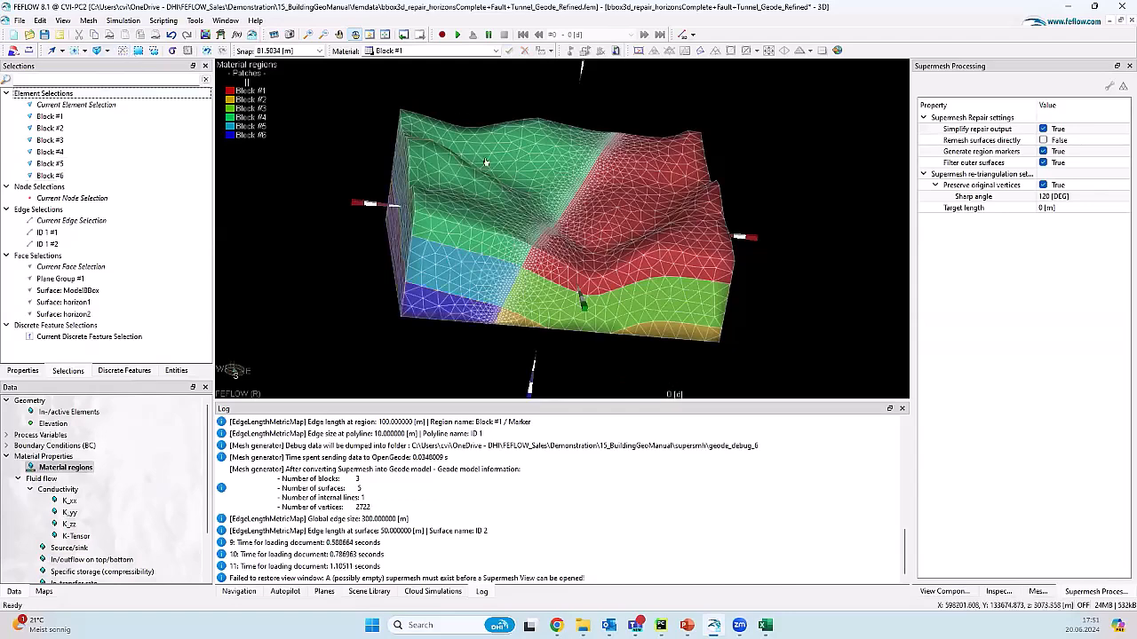
left_click_drag(456, 118, 526, 277)
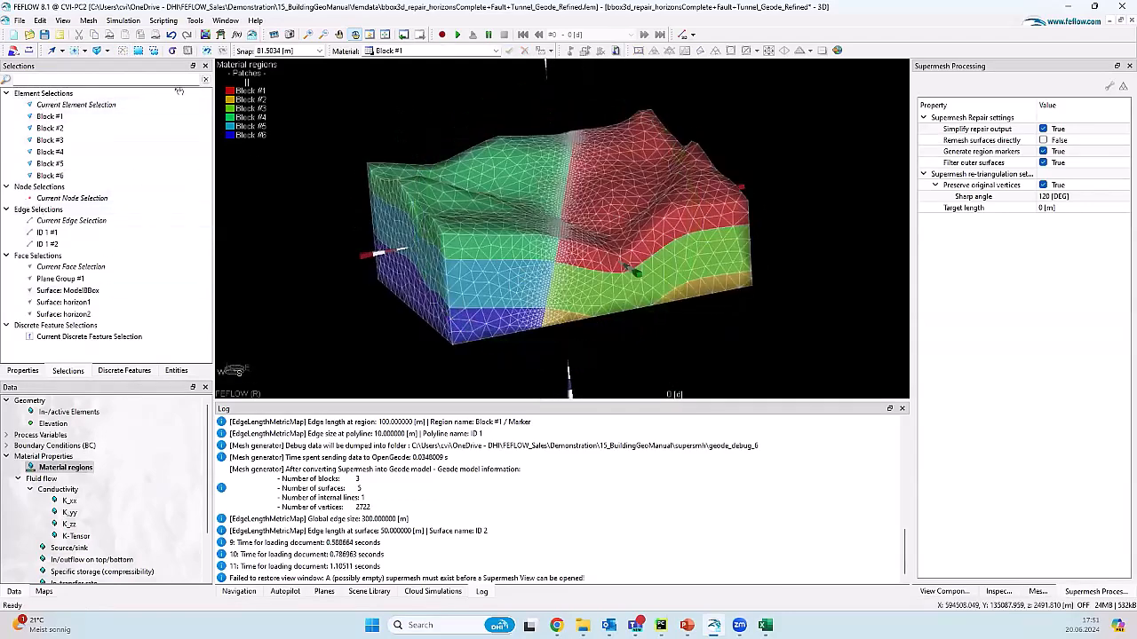
left_click_drag(543, 285, 457, 273)
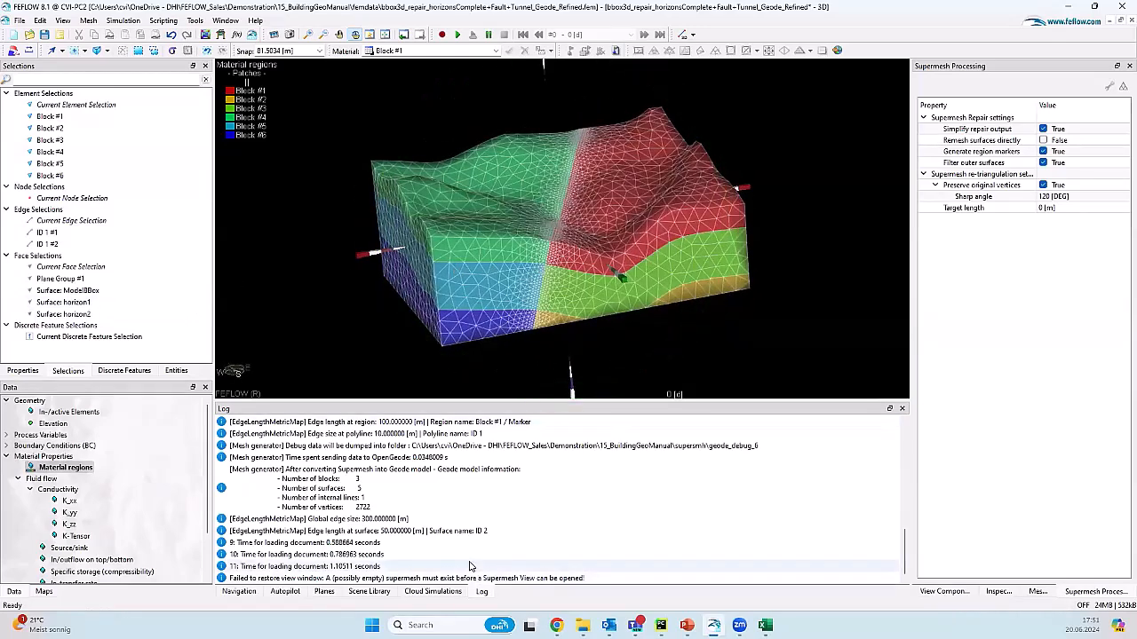